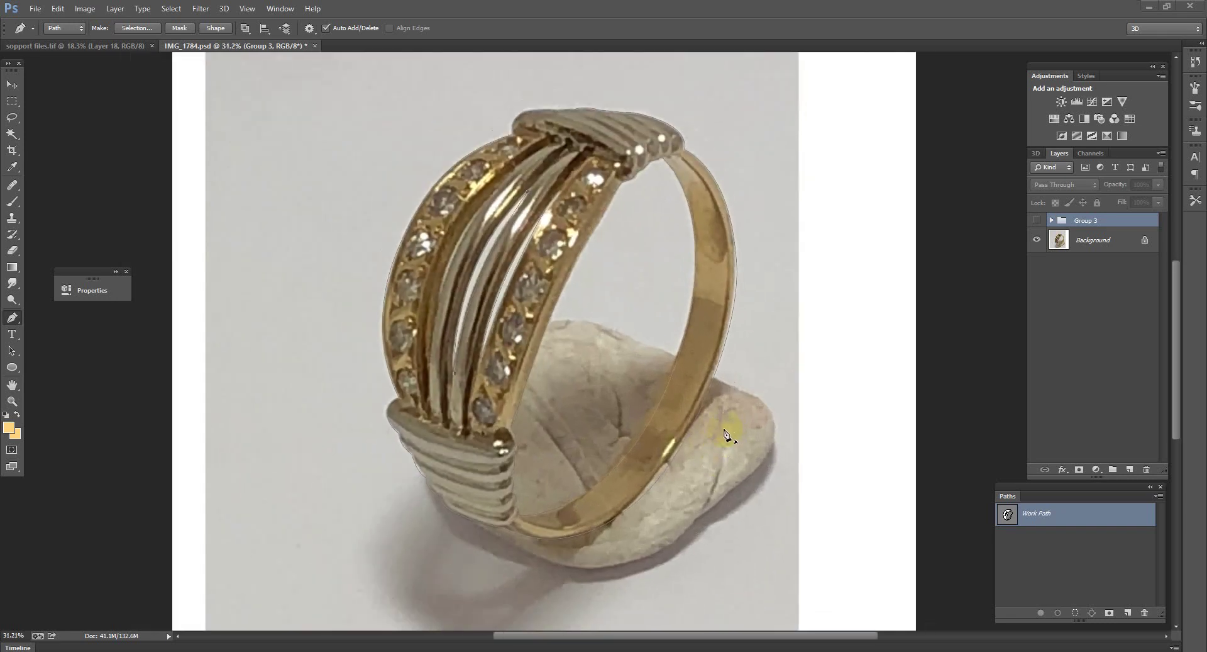
Step: Close the ring's Pen outline and load it as a selection
scroll(730, 434, "up", 2)
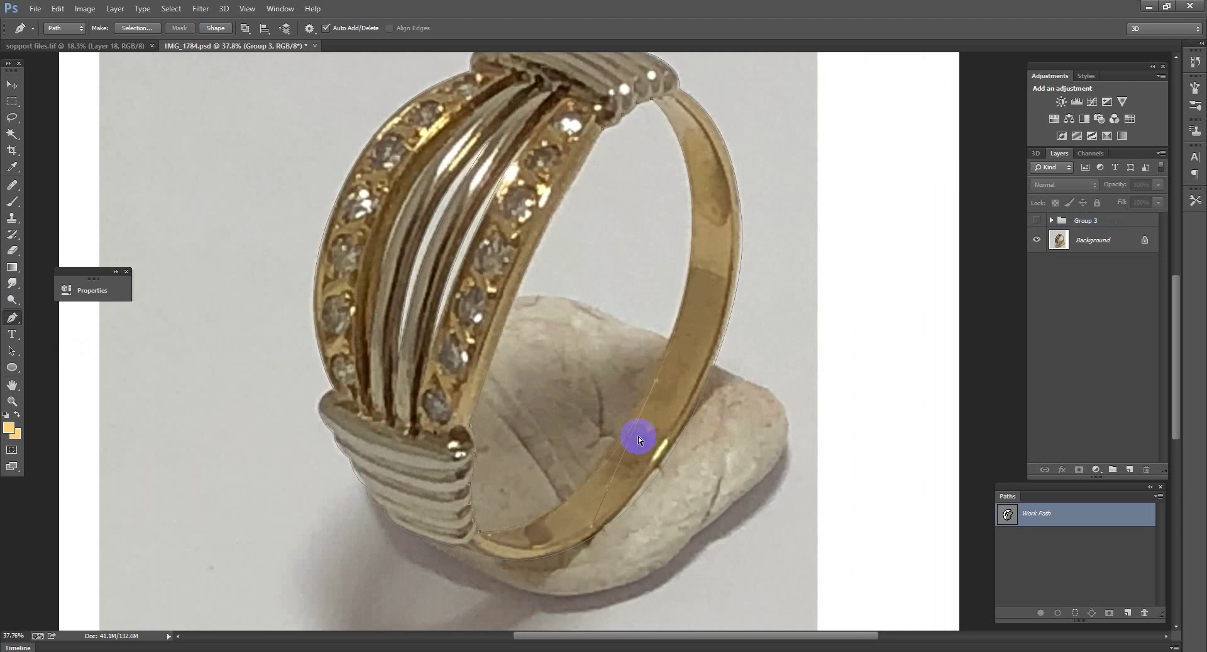
left_click(655, 382)
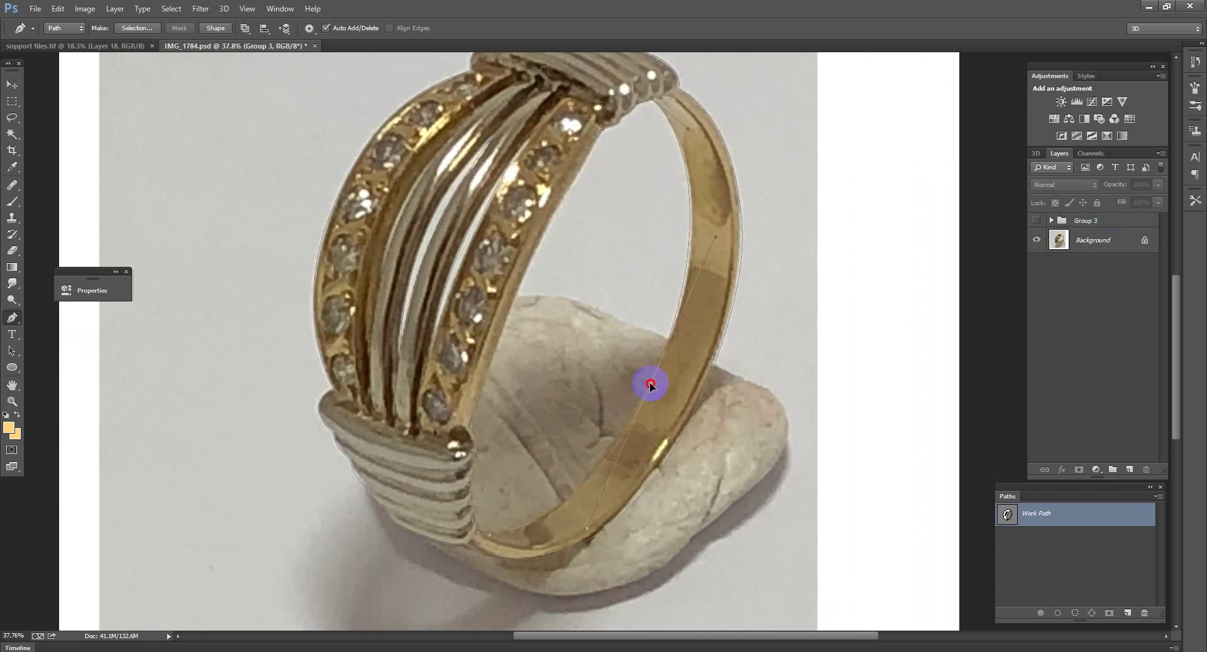
scroll(598, 364, "down", 3)
scroll(574, 337, "up", 1)
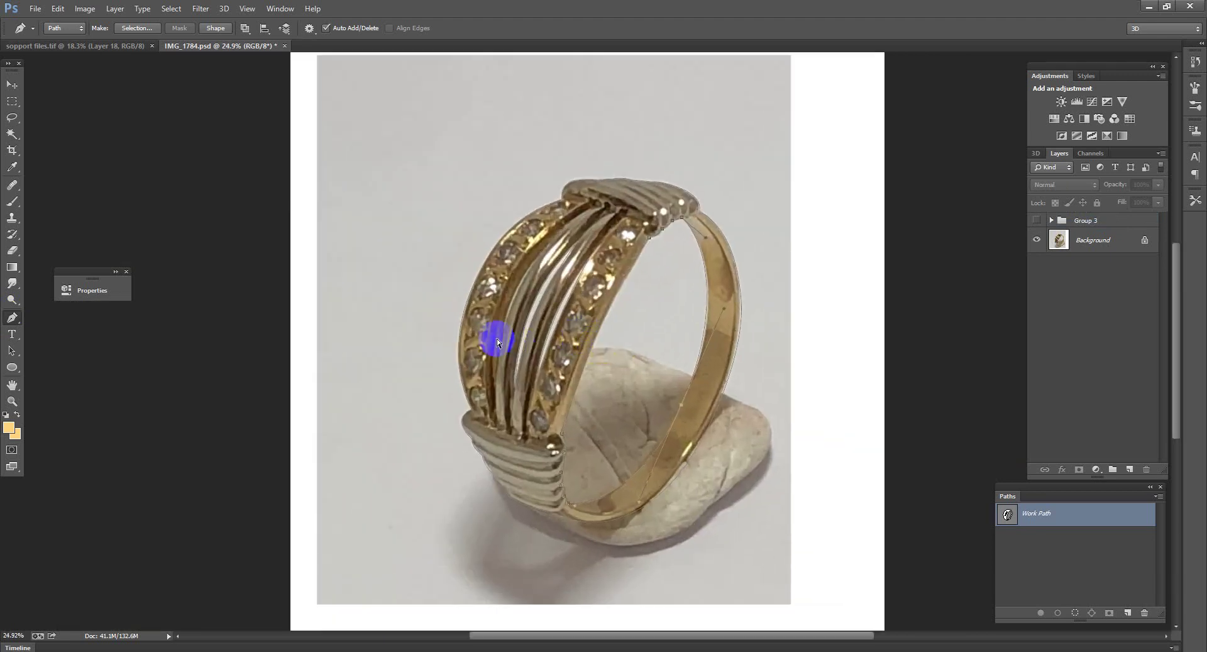
key("ctrl+Return")
Step: Save the work path as Path 1 and add a new empty Layer 4
double_click(1044, 514)
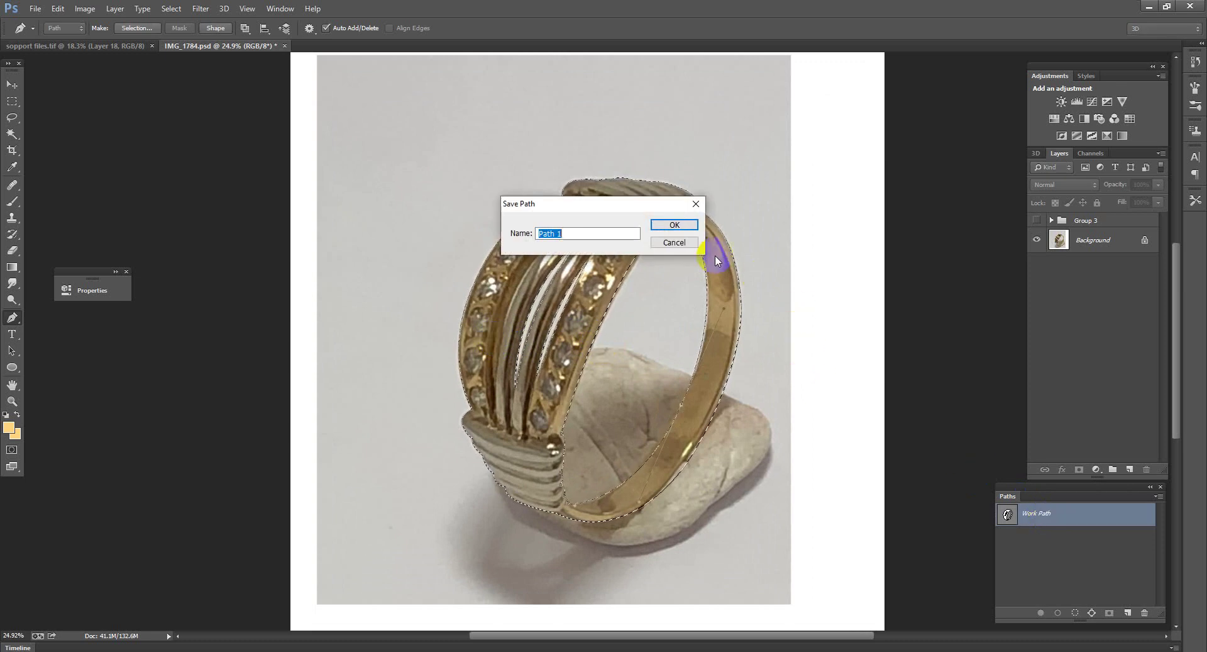
left_click(681, 224)
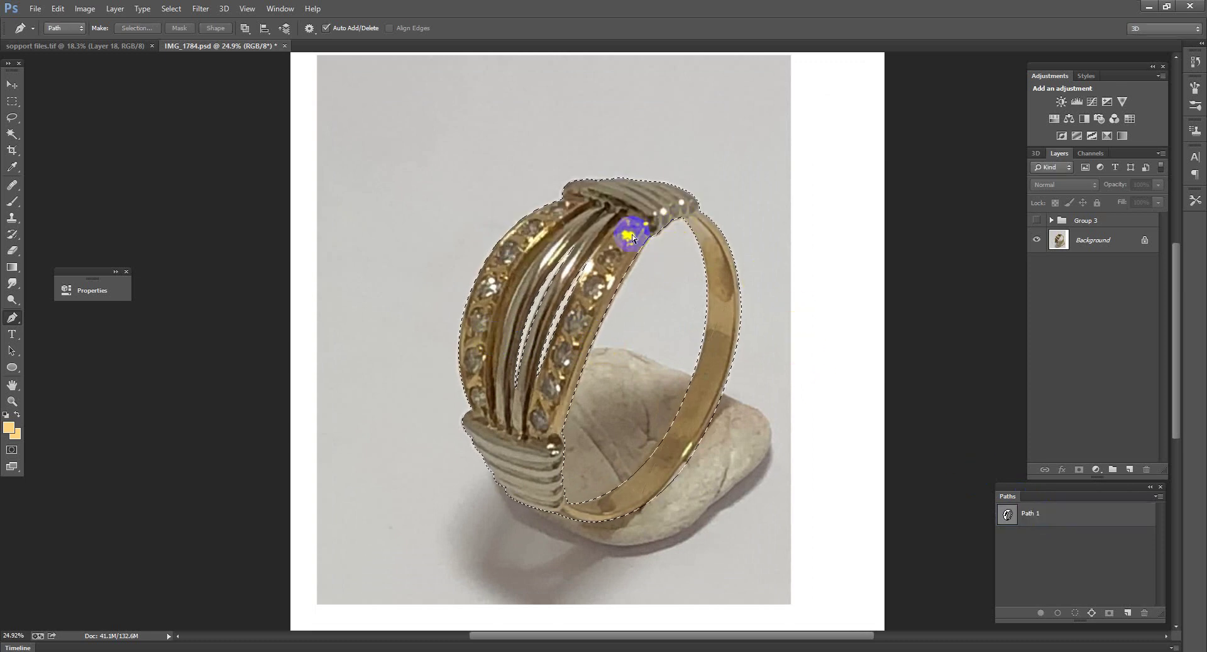
left_click(1094, 242)
Step: Copy the ring onto Layer 4 copy, fill Layer 4 white, and bring up sopport files.tif
key("ctrl+j")
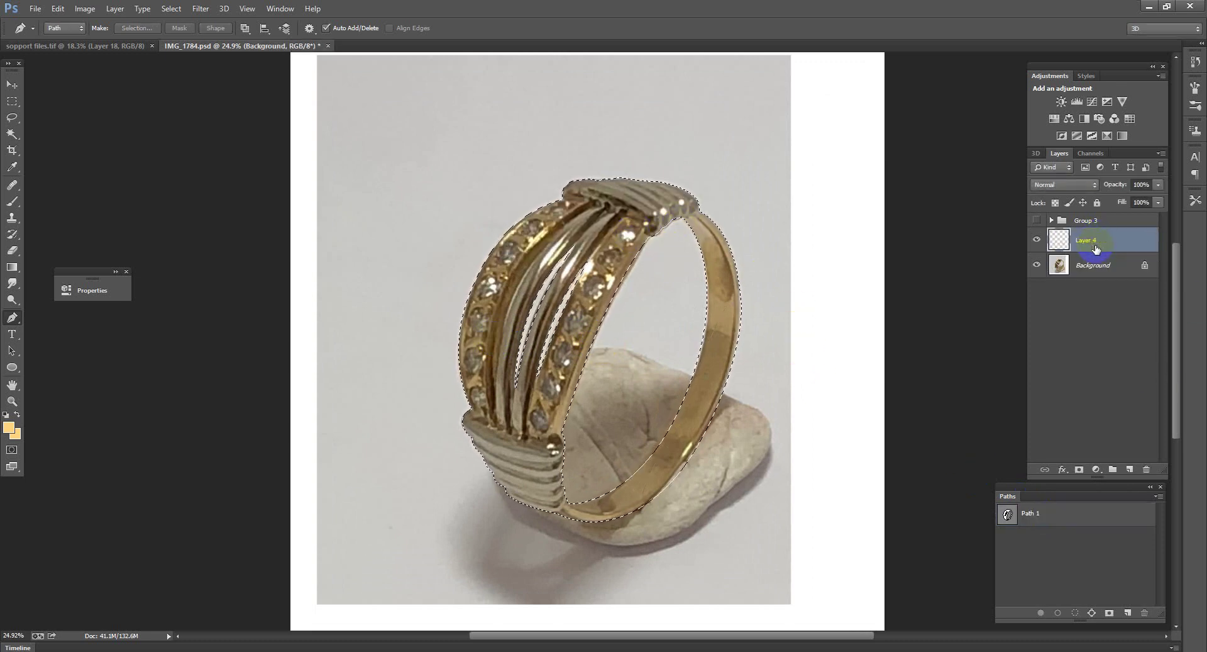
key("ctrl+j")
left_click(1093, 266)
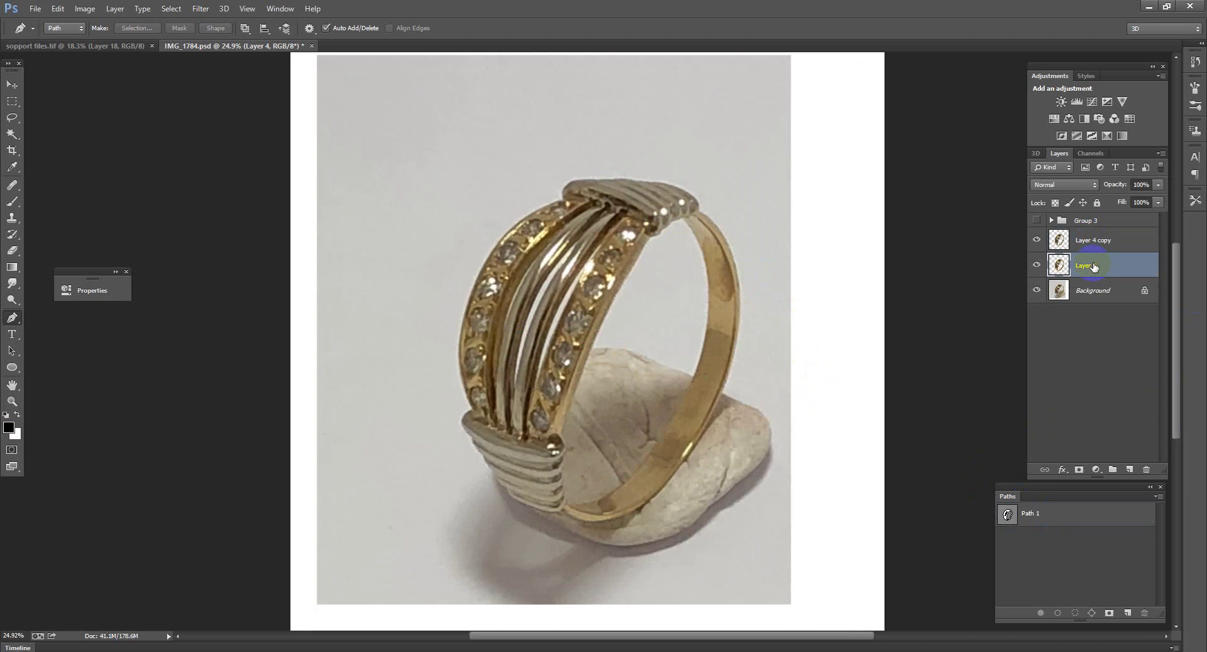
key("ctrl+BackSpace")
scroll(755, 408, "down", 3)
scroll(755, 472, "up", 2)
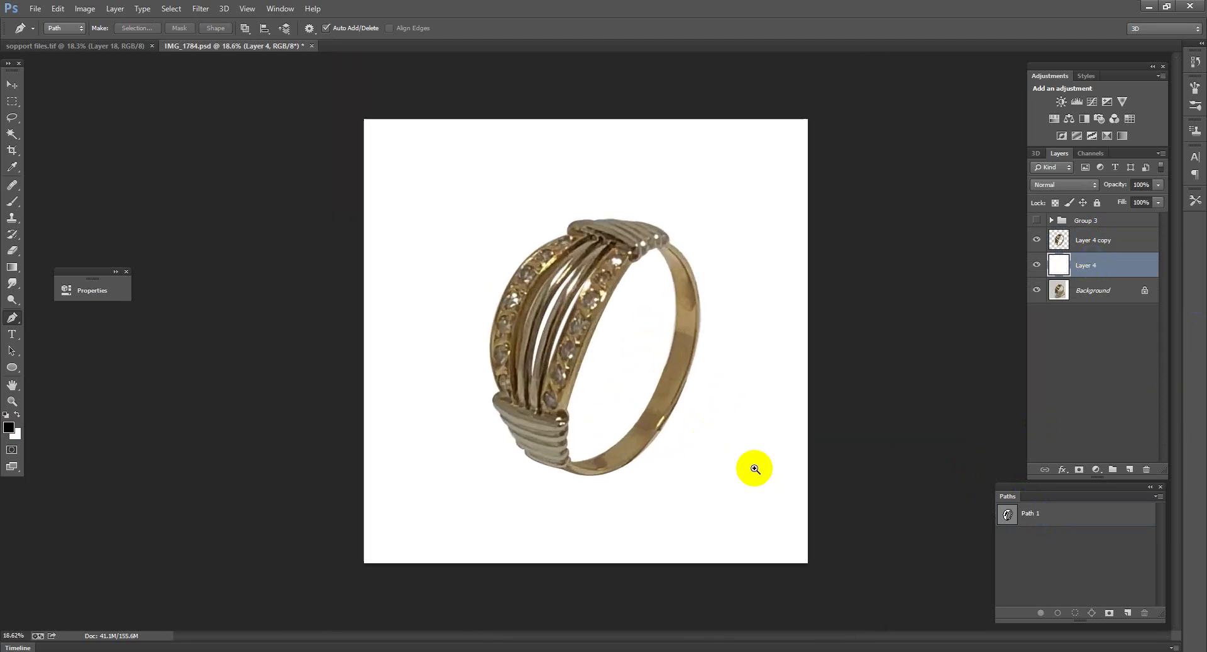
left_click(89, 46)
left_click(11, 84)
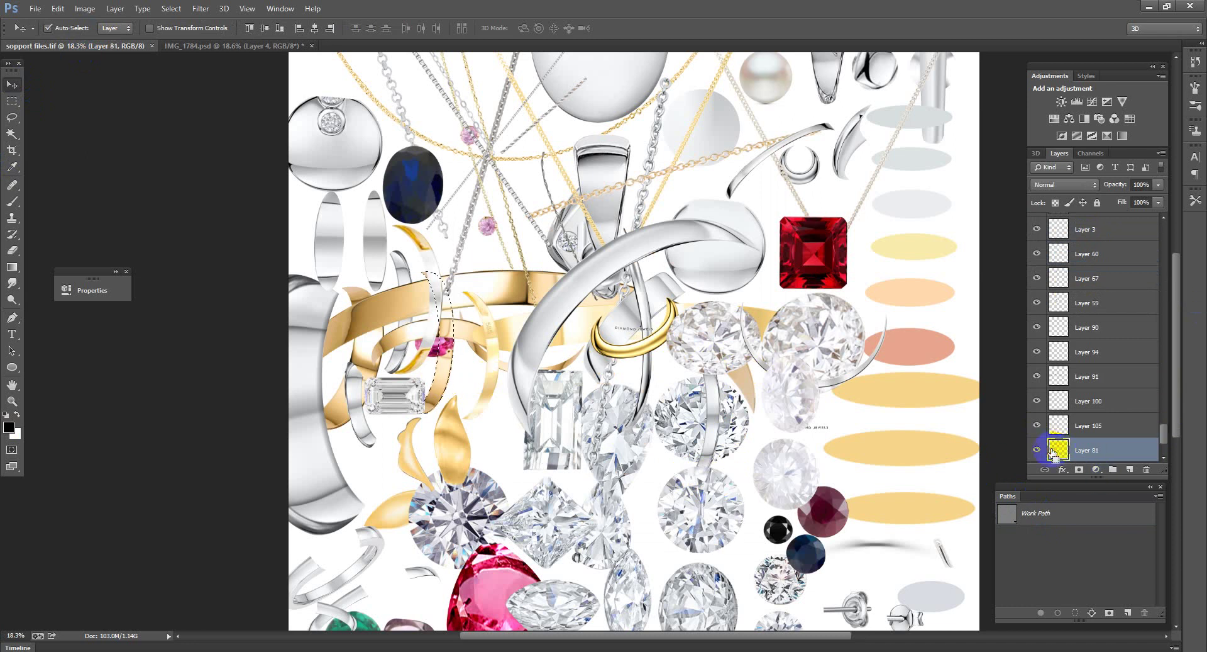
Step: Paste the gold band from sopport files.tif into IMG_1784.psd as Layer 5 above Layer 4 copy
left_click(60, 7)
left_click(237, 44)
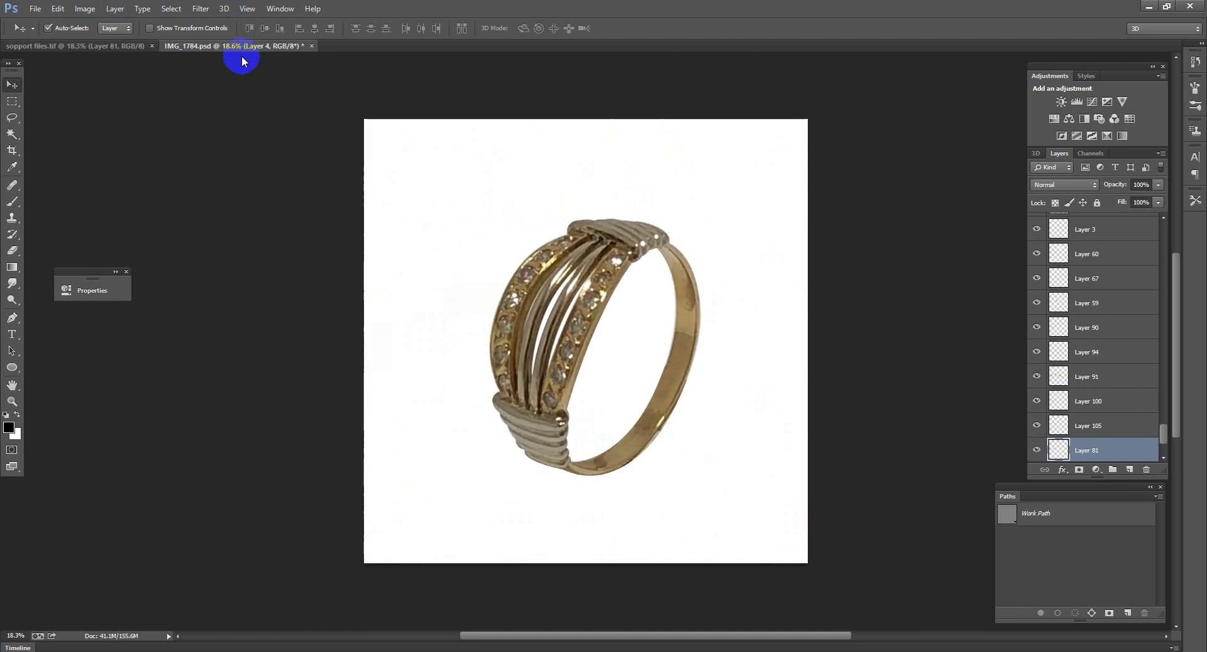
left_click_drag(620, 417, 750, 445)
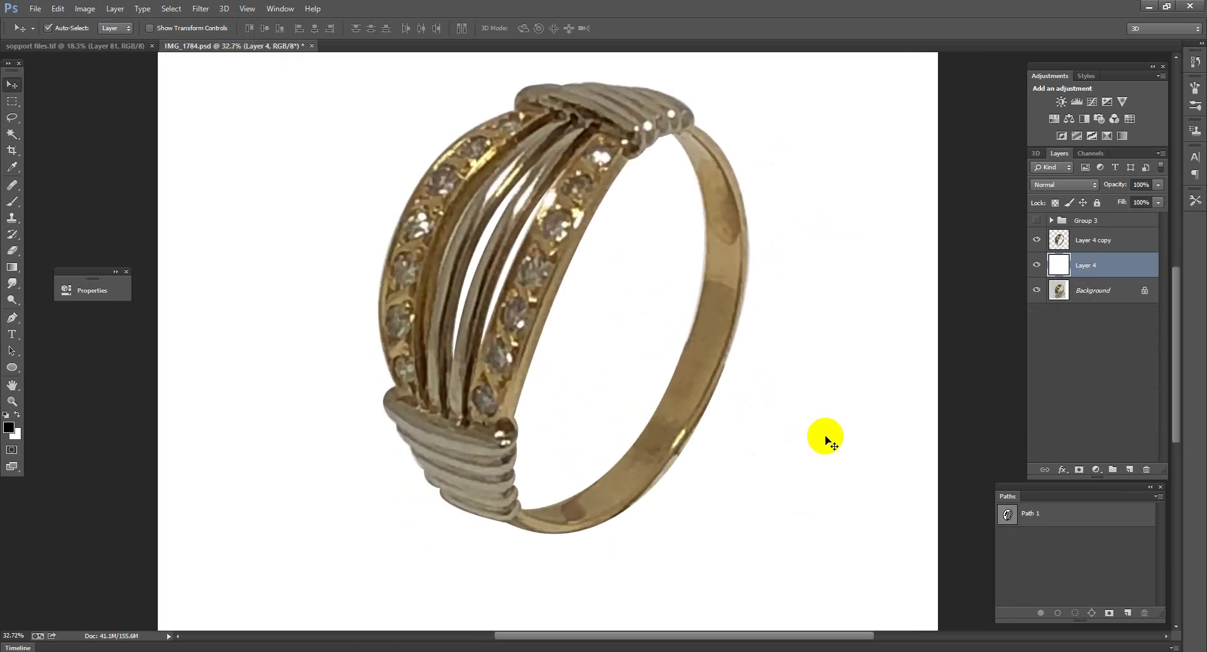
key("ctrl+v")
left_click(659, 288)
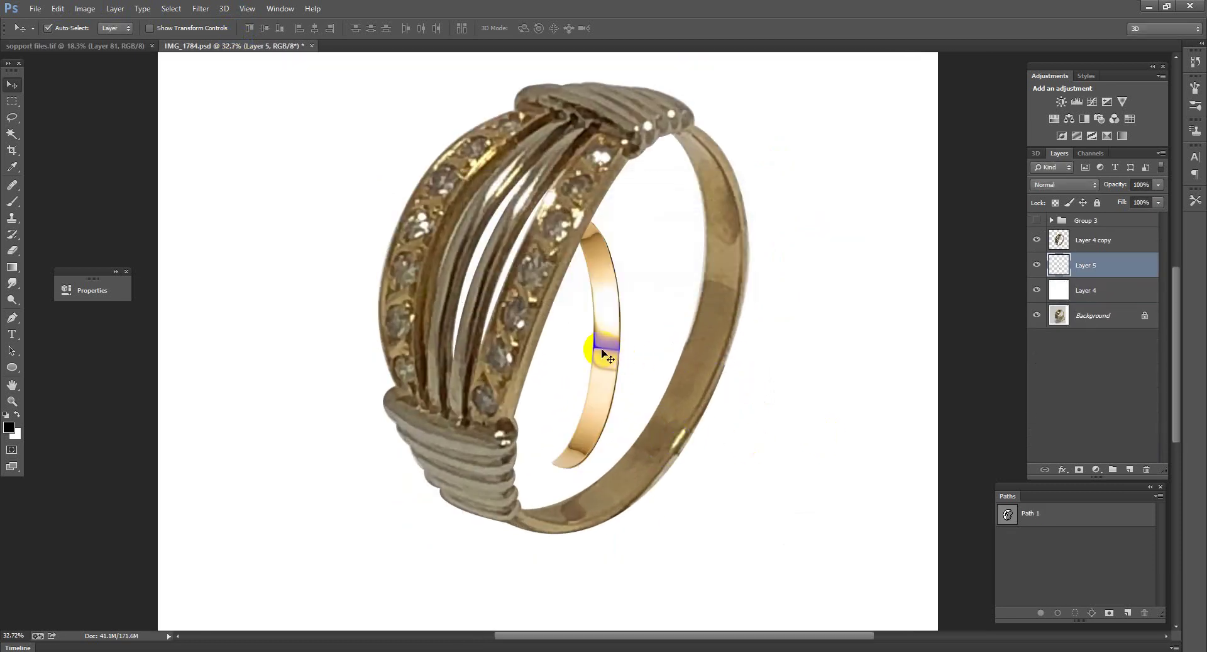
left_click_drag(607, 345, 692, 365)
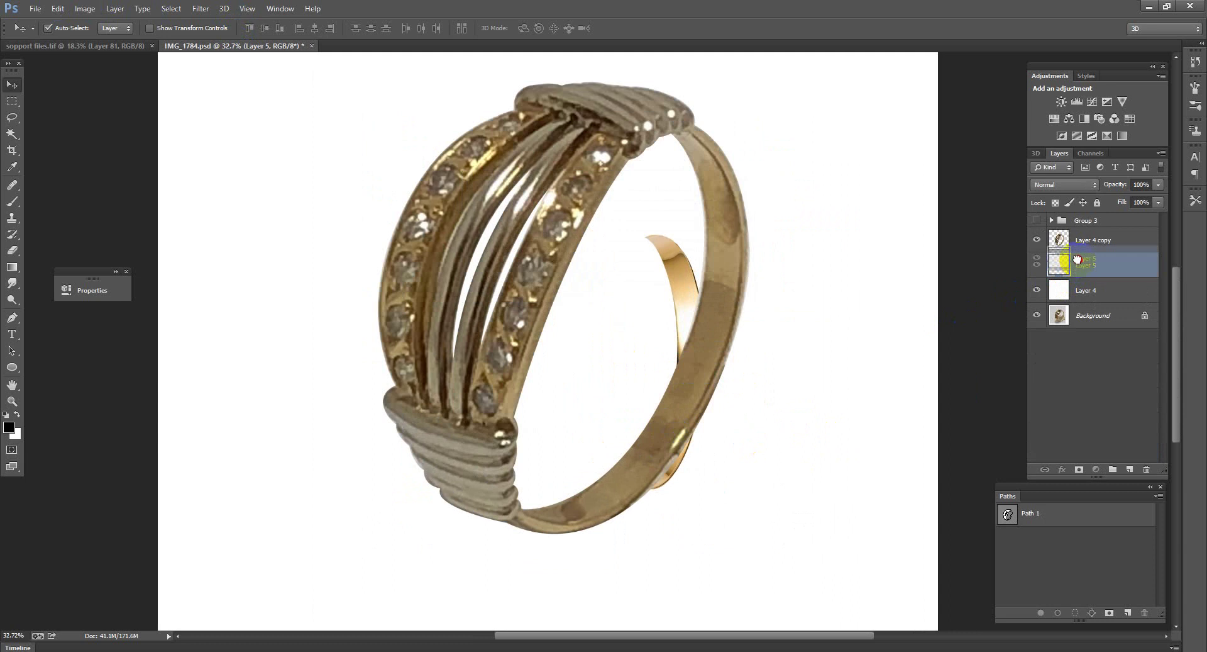
left_click_drag(1066, 278, 1077, 240)
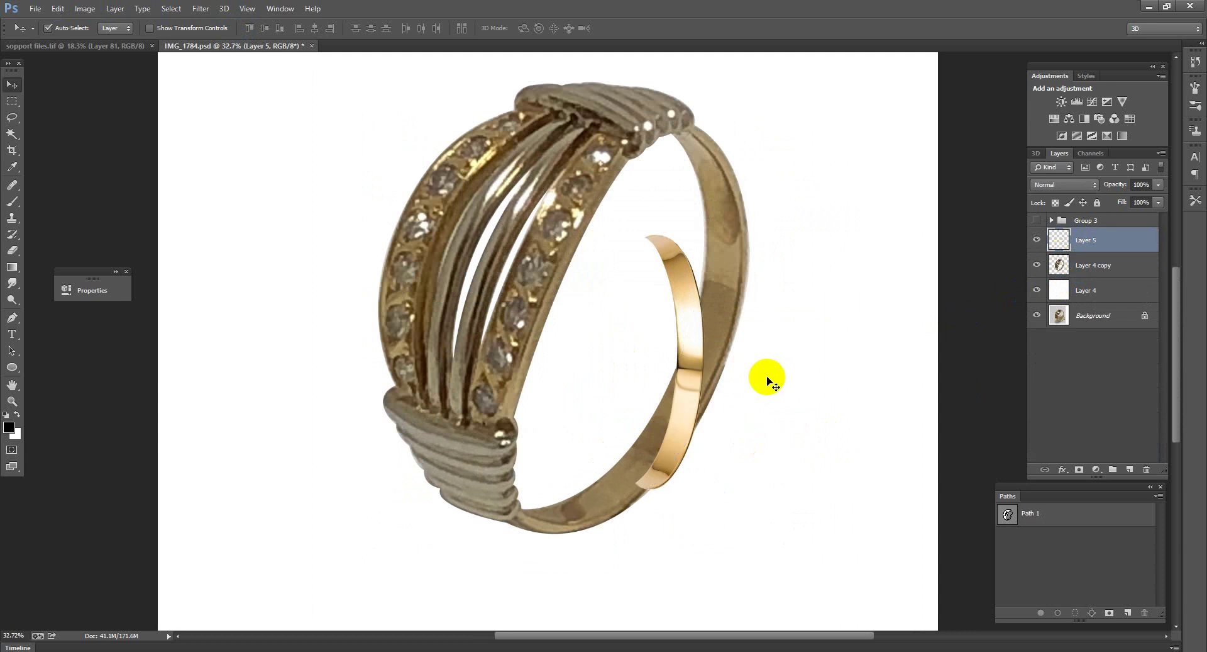
Step: Scale the gold band to about 167%, then rotate and skew it over the ring's right side
key("ctrl+t")
mouse_move(736, 409)
left_mouse_down()
mouse_move(745, 456)
mouse_move(755, 432)
left_mouse_up()
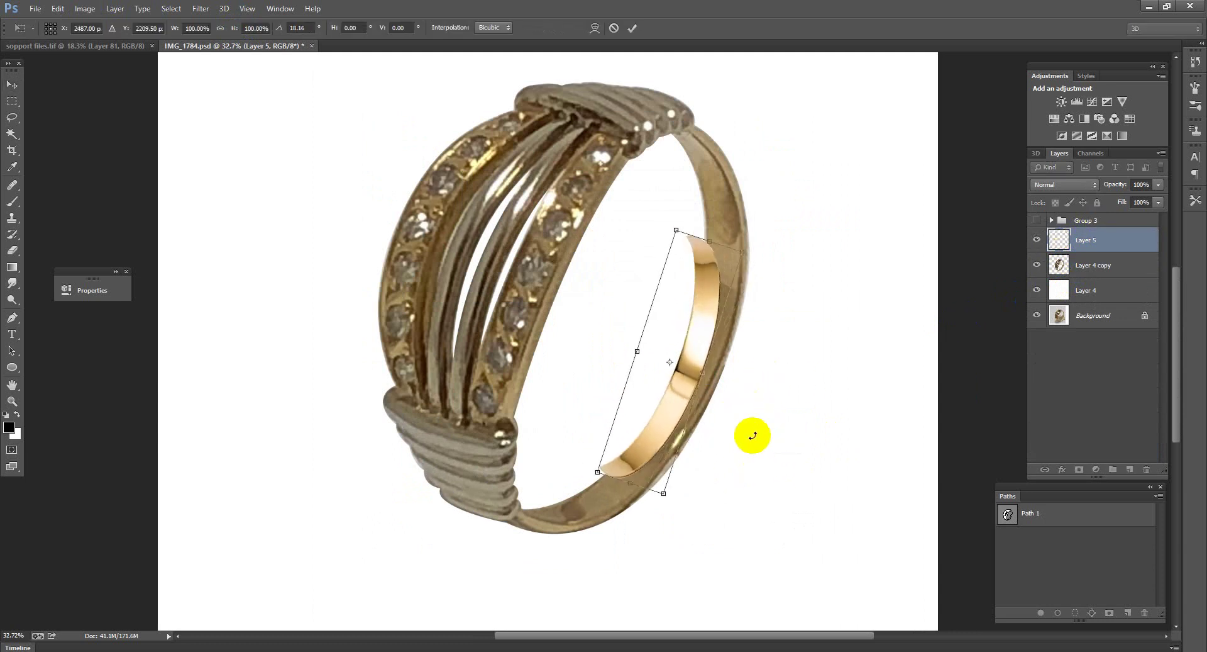
left_click_drag(744, 254, 797, 169)
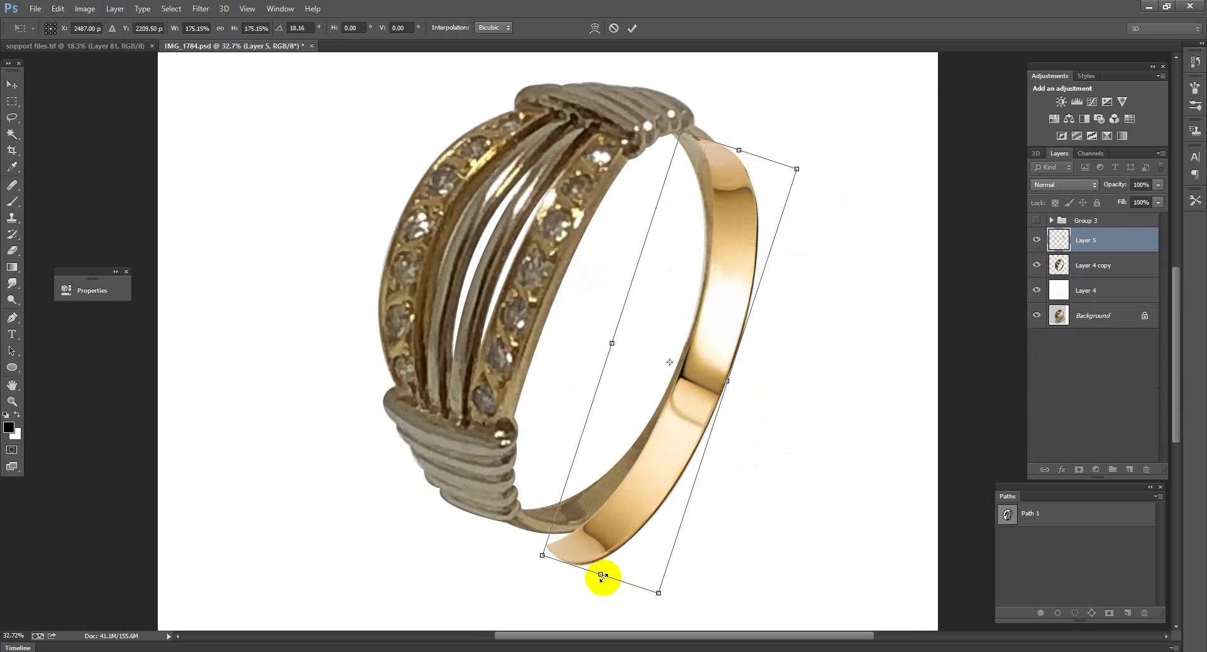
left_click_drag(656, 593, 624, 525)
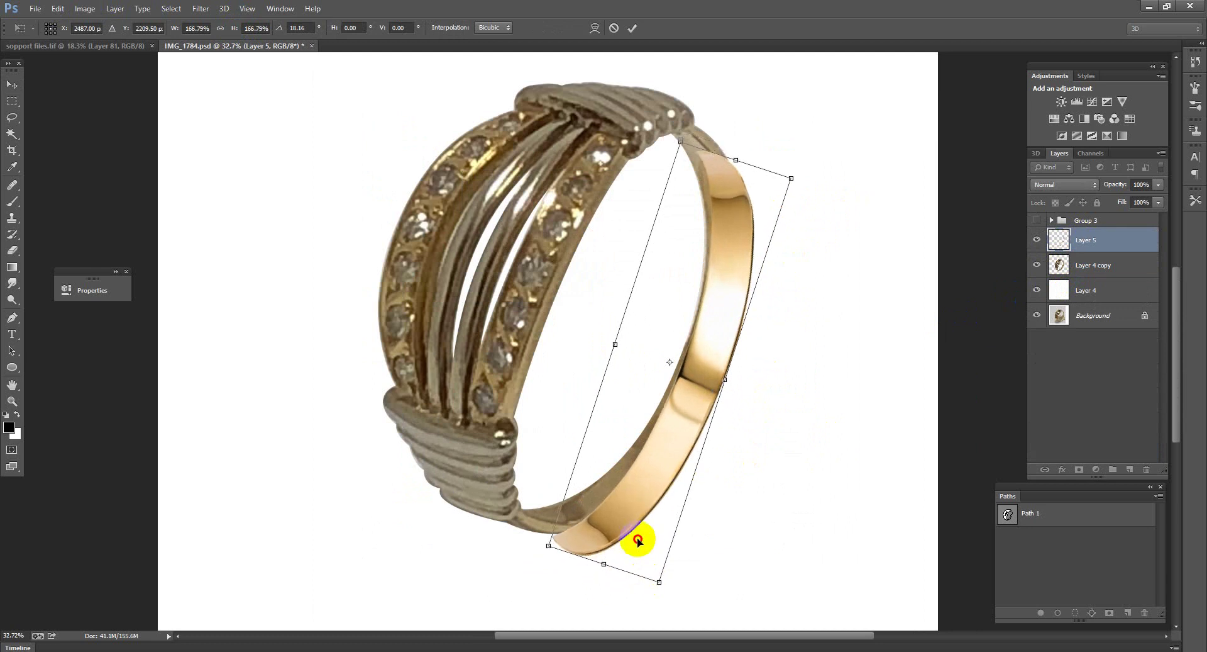
left_click_drag(711, 547, 639, 479)
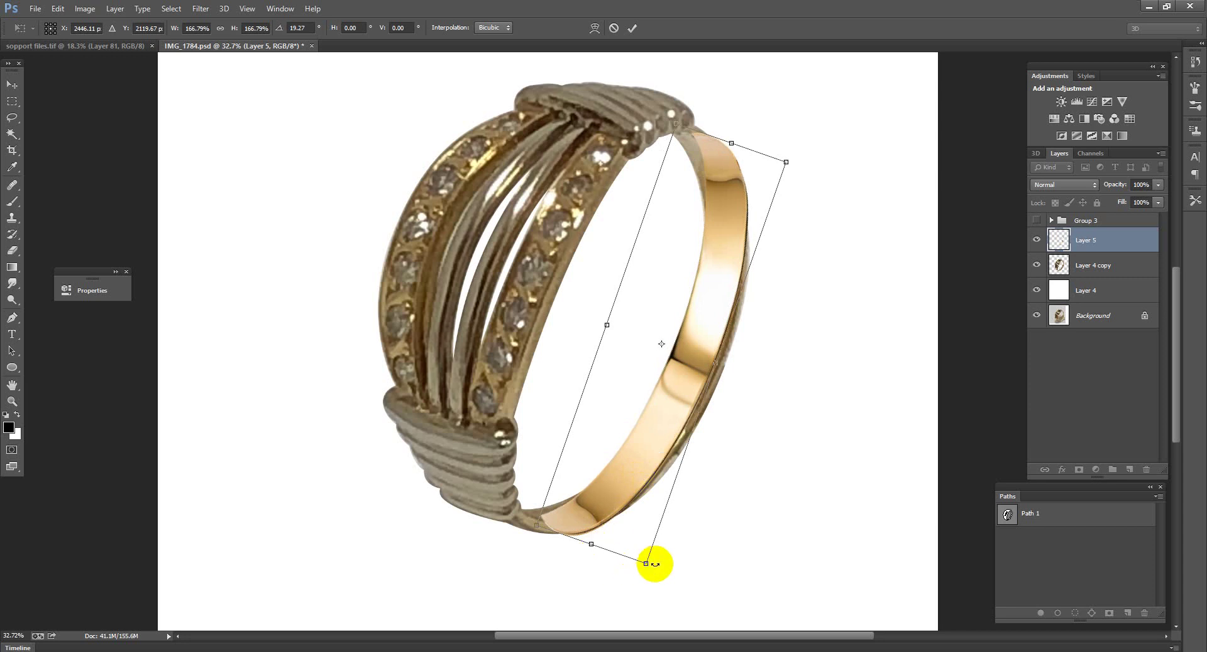
left_click_drag(646, 565, 661, 545)
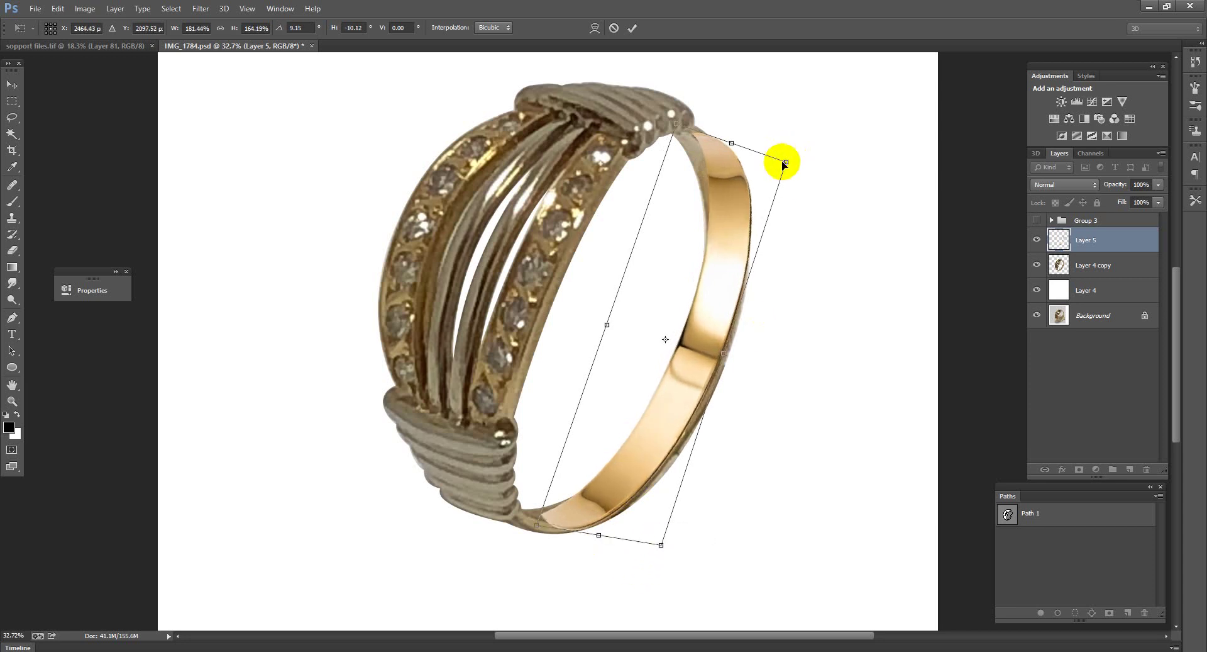
left_click_drag(786, 162, 779, 177)
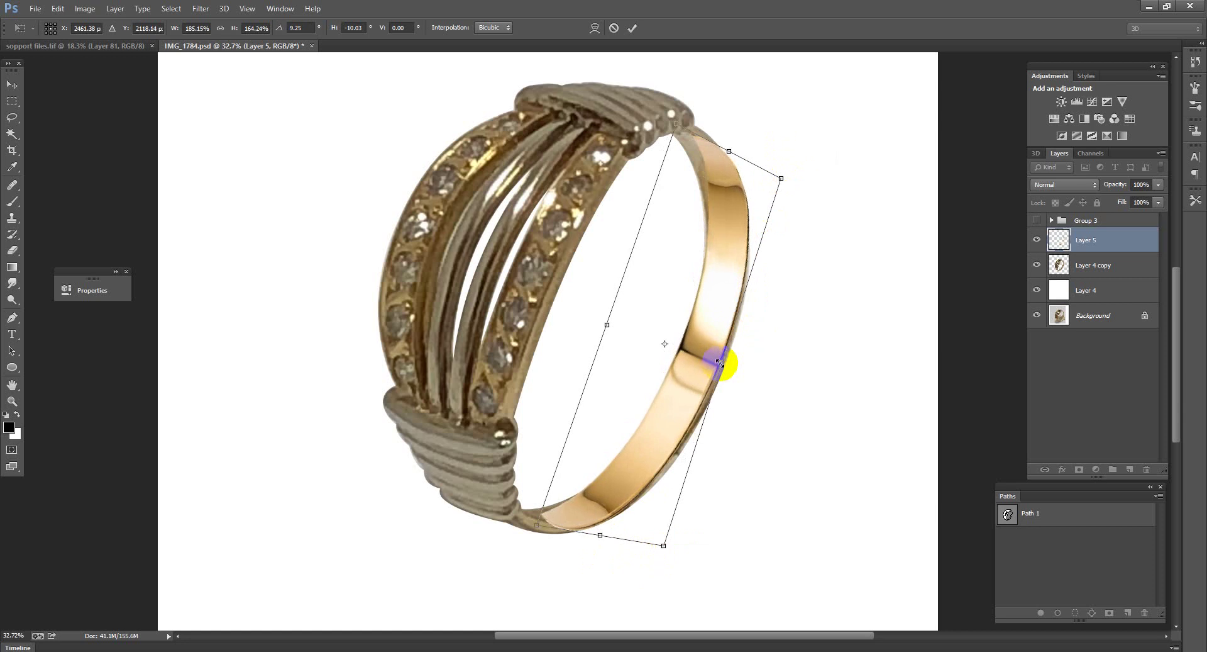
key("Return")
key("ctrl+t")
Step: Warp the gold band's corners, edges and middle to follow the ring's curved right side
right_click(666, 303)
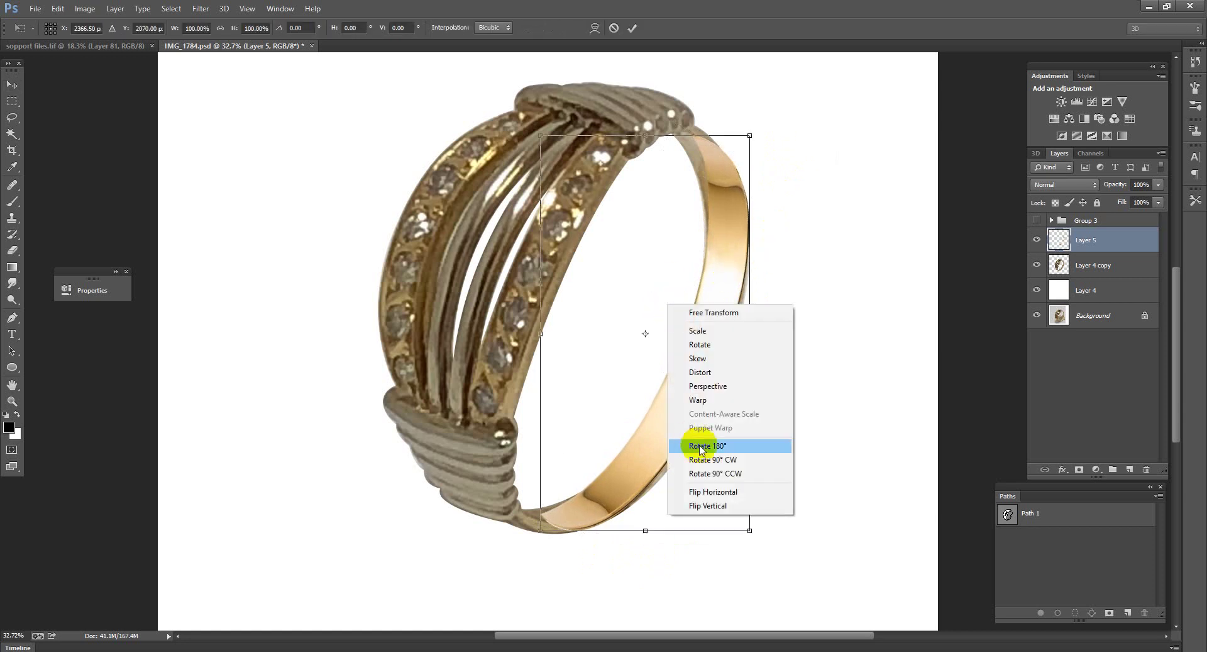
left_click(712, 403)
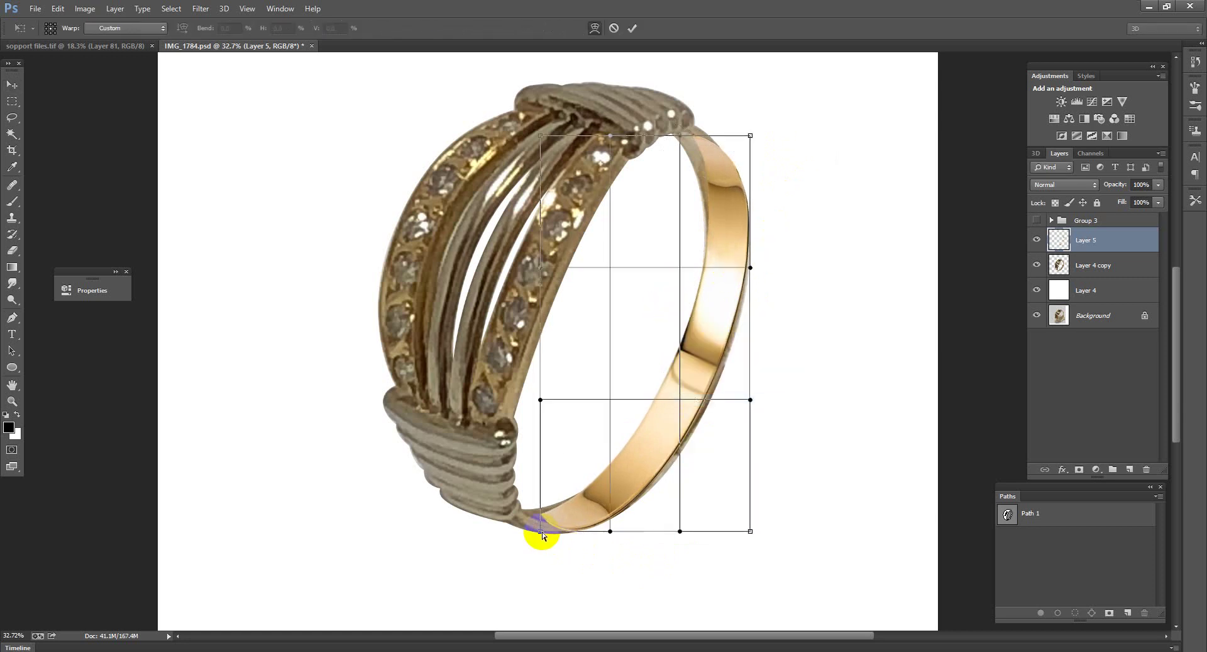
left_click_drag(540, 531, 517, 526)
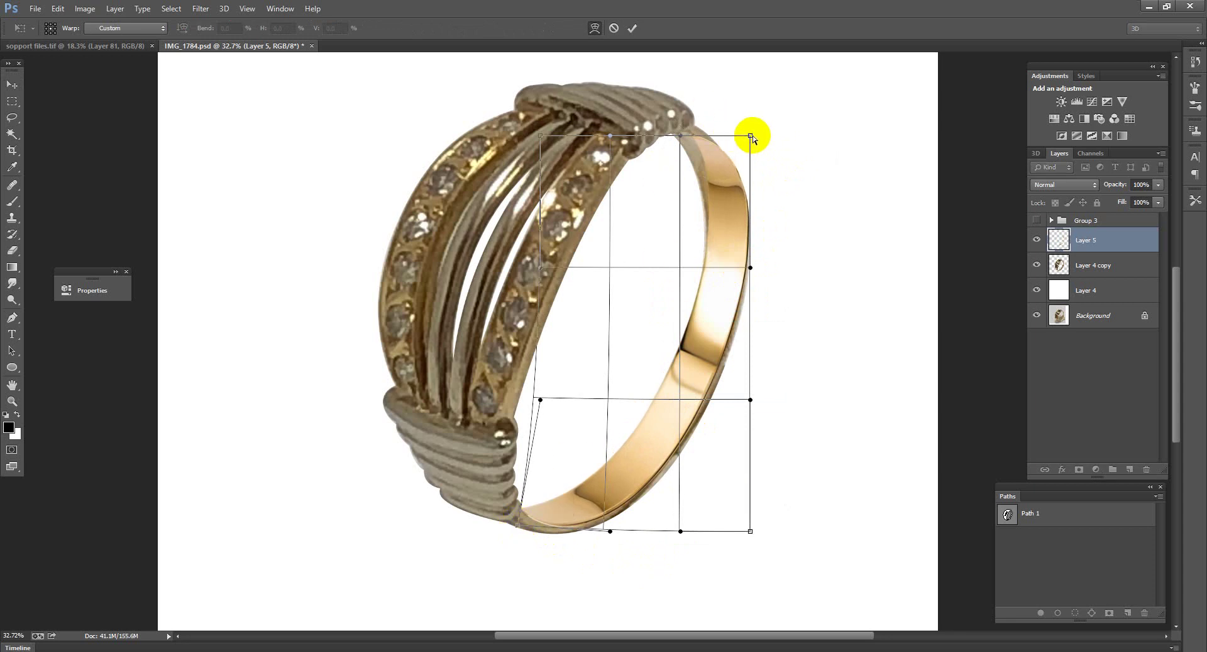
left_click_drag(751, 135, 647, 124)
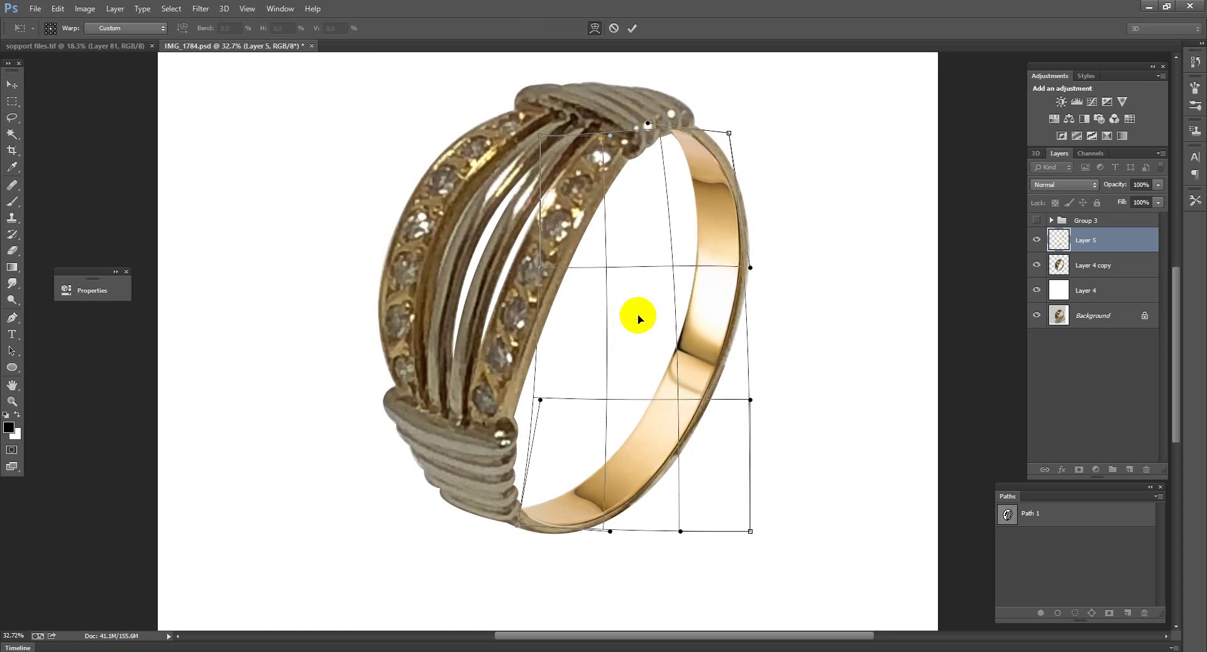
left_click_drag(651, 306, 654, 310)
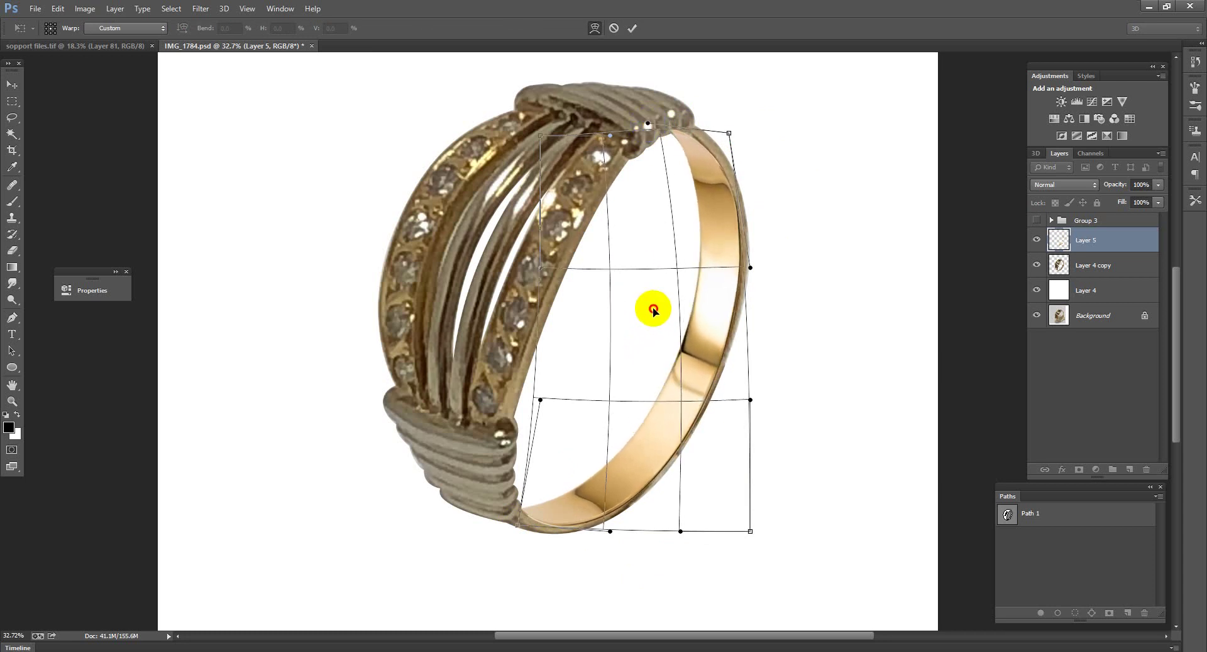
left_click_drag(752, 391, 757, 383)
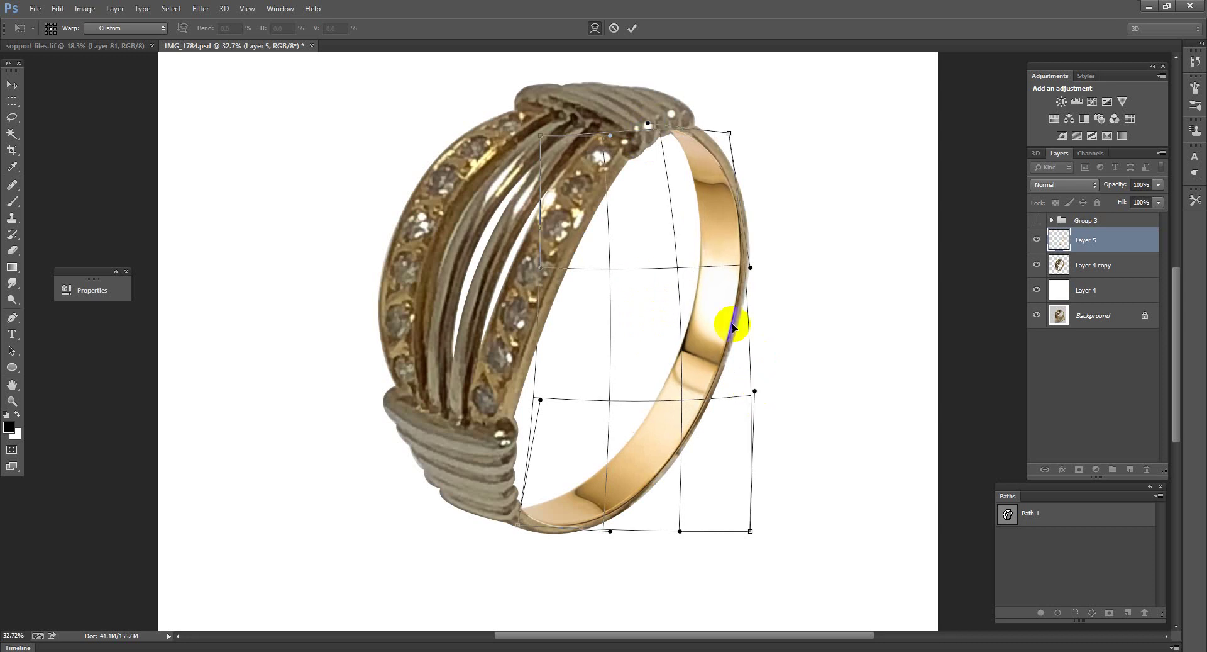
left_click_drag(755, 269, 755, 280)
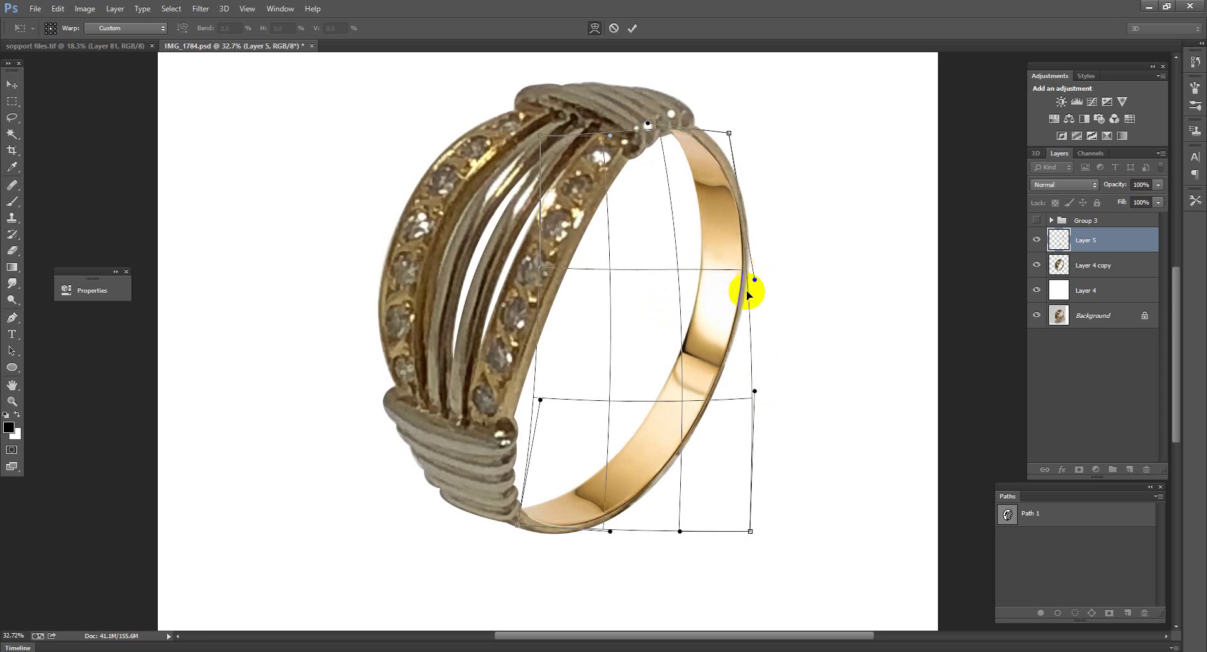
left_click_drag(585, 365, 637, 346)
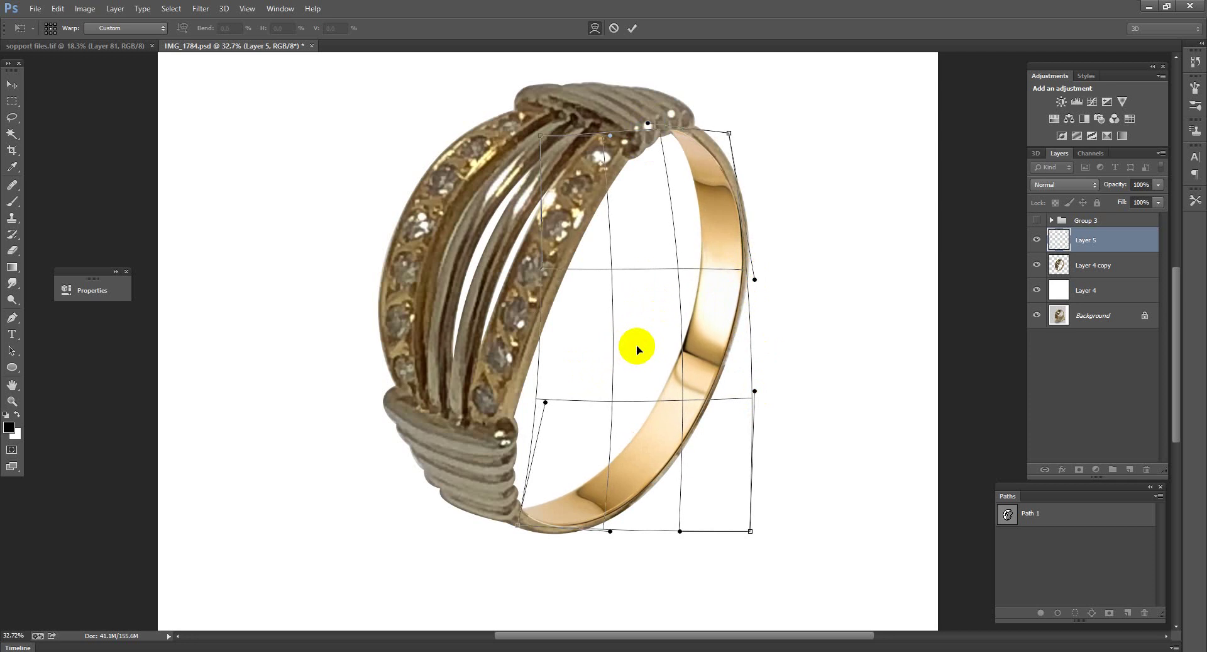
key("Return")
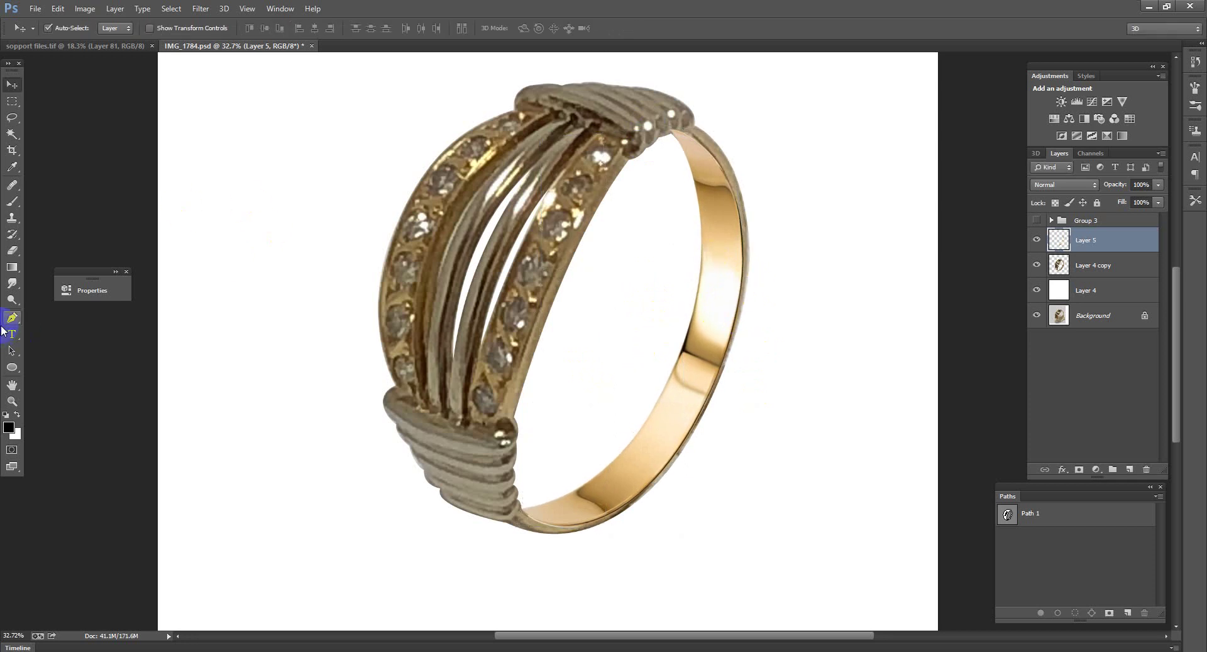
Step: Trace a small Pen path where the gold band meets the ring's top, and load it as a selection
left_click(12, 318)
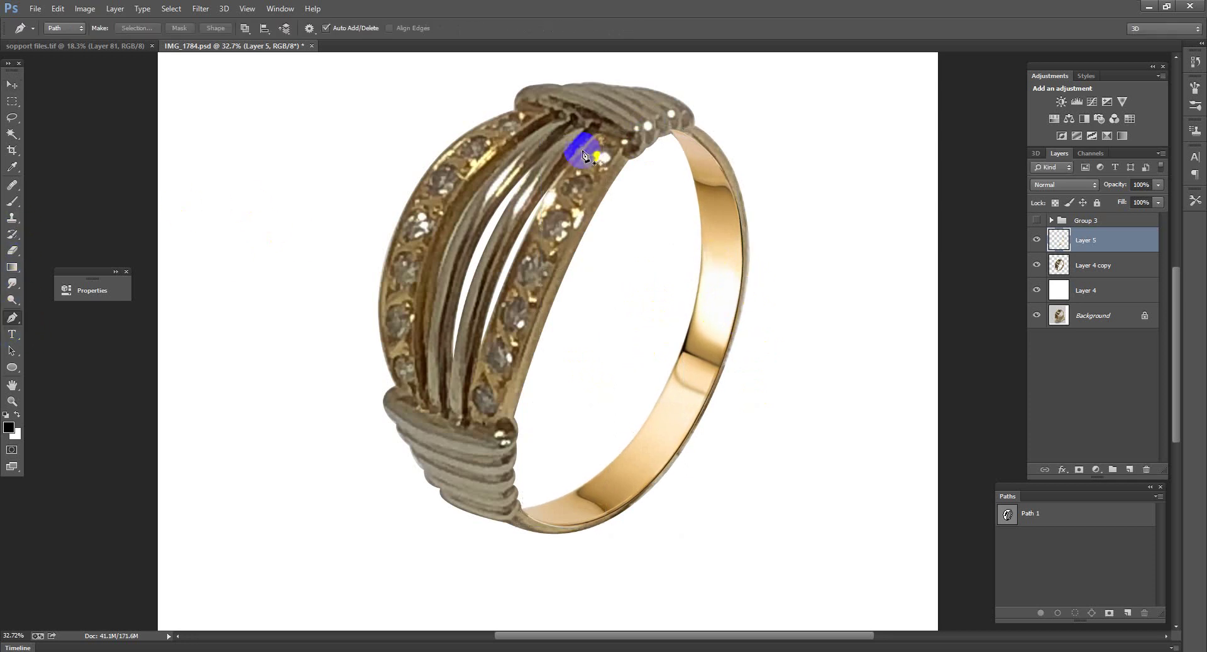
scroll(689, 136, "up", 2)
left_click(654, 140)
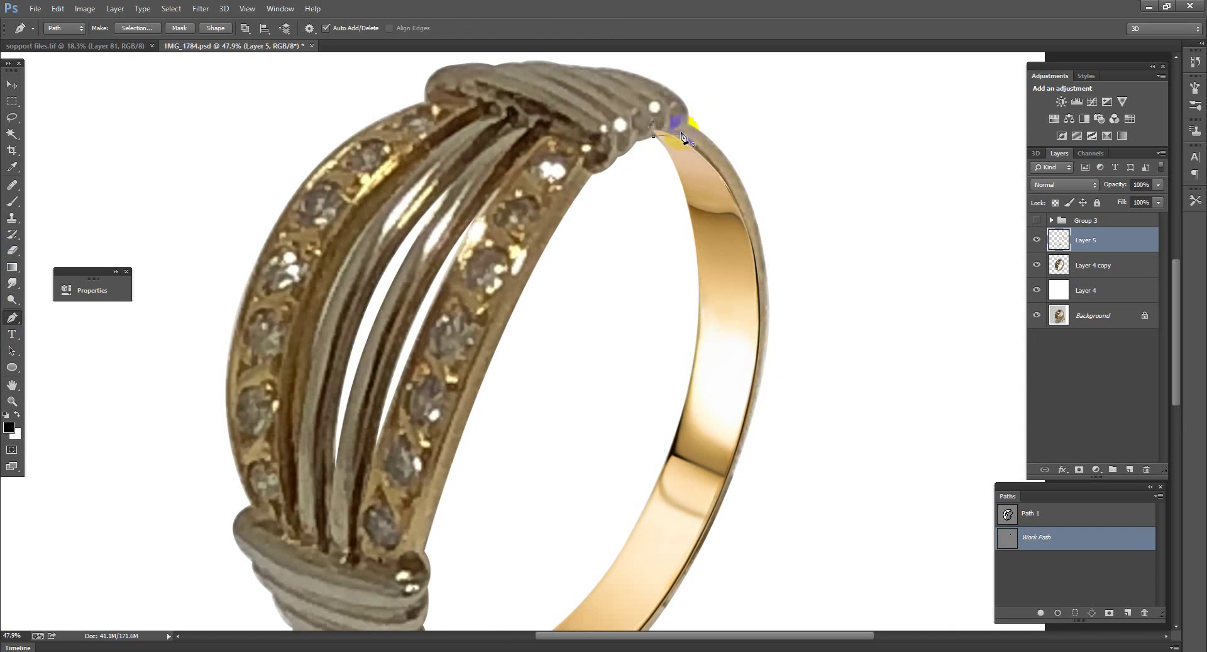
scroll(685, 137, "up", 1)
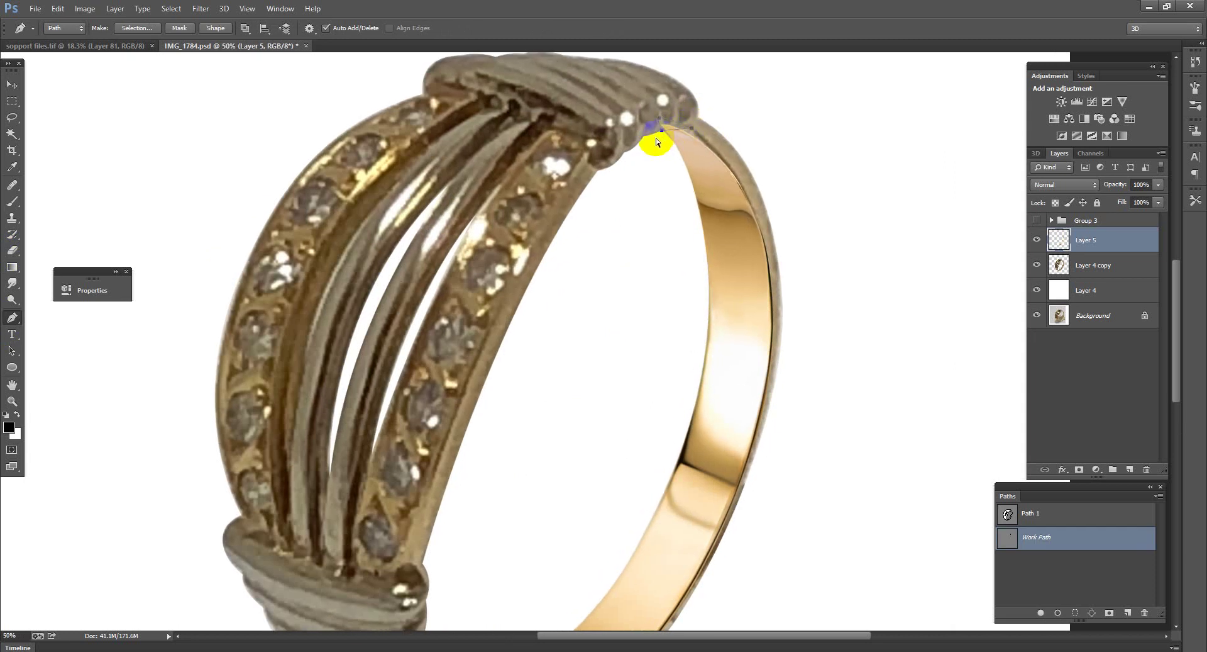
key("ctrl+Return")
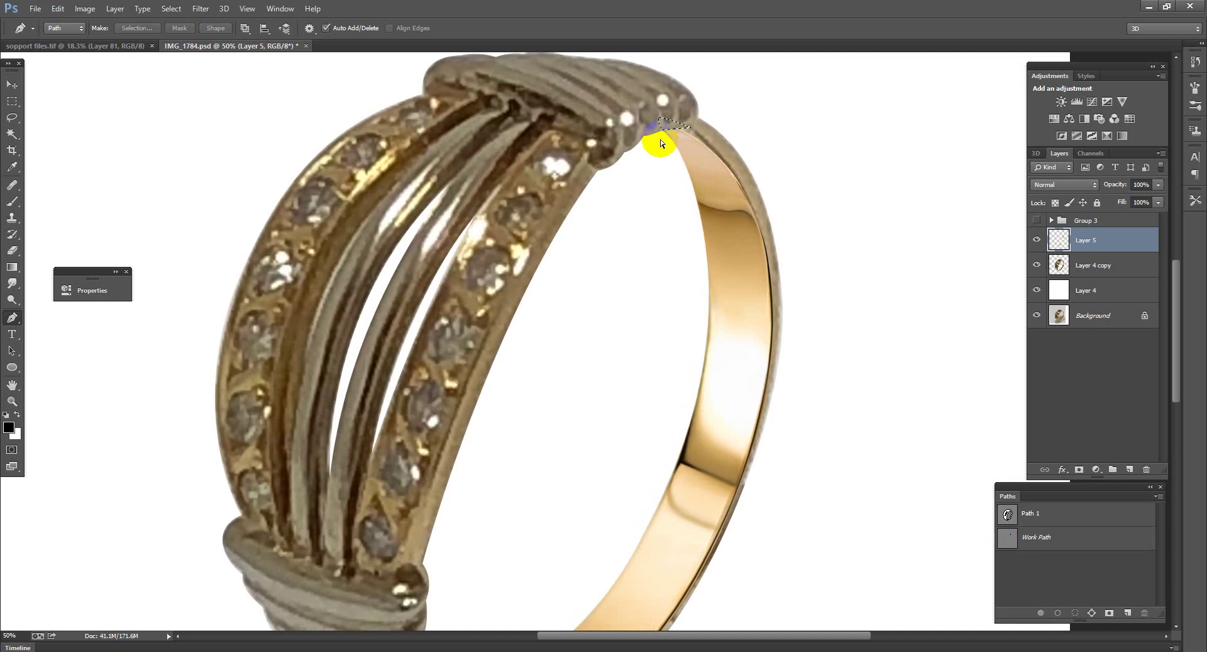
scroll(715, 152, "down", 3)
scroll(705, 183, "down", 4)
scroll(704, 289, "up", 3)
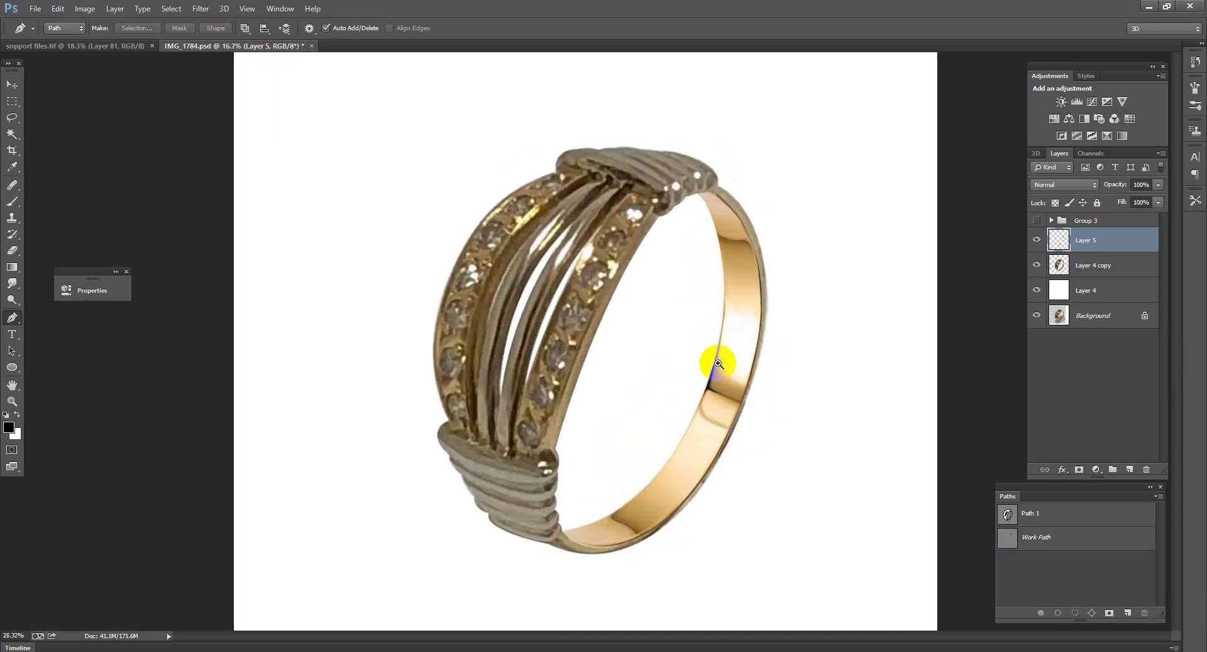
scroll(714, 363, "down", 1)
left_click(1102, 256)
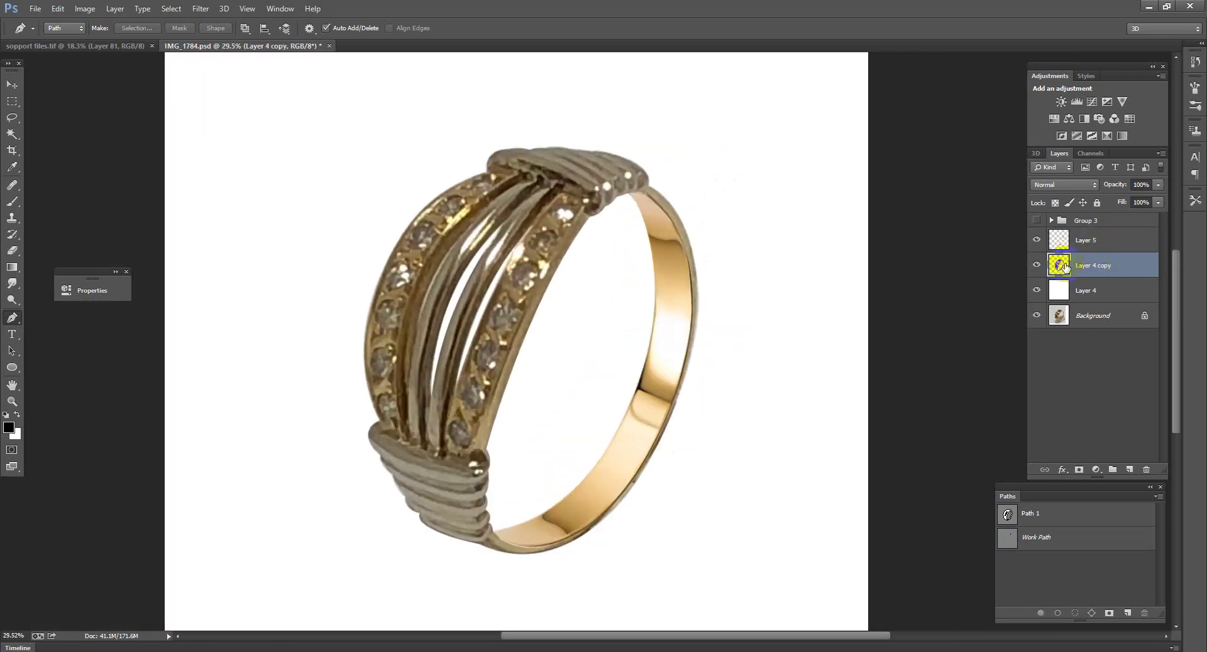
Step: Brighten the ring's gold with a Curves adjustment (128 to 187) and merge it into Layer 4 copy
left_click(1066, 267, "ctrl")
left_click(1095, 101)
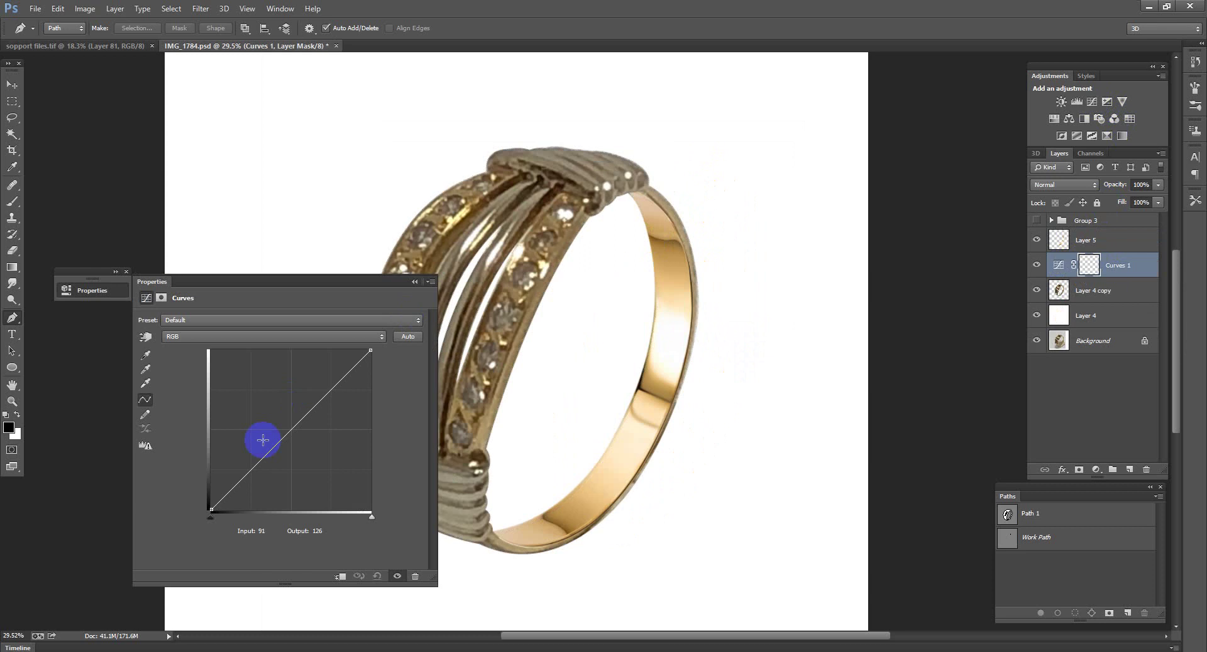
left_click_drag(312, 404, 291, 392)
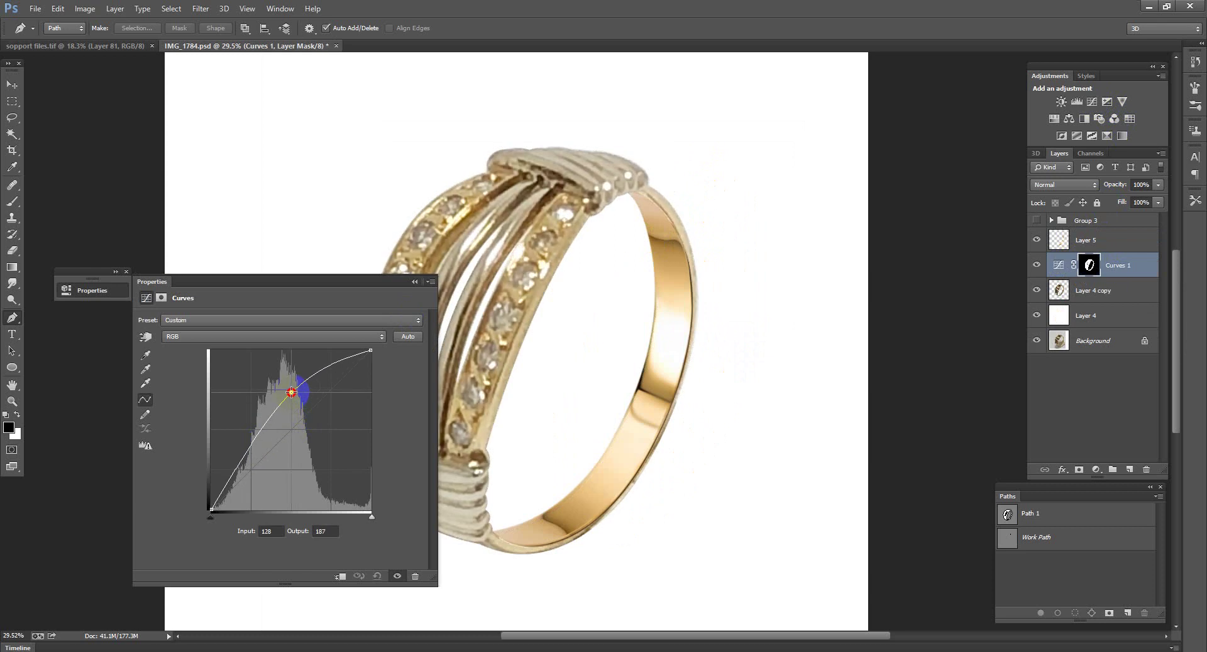
left_click(415, 283)
scroll(687, 345, "down", 5)
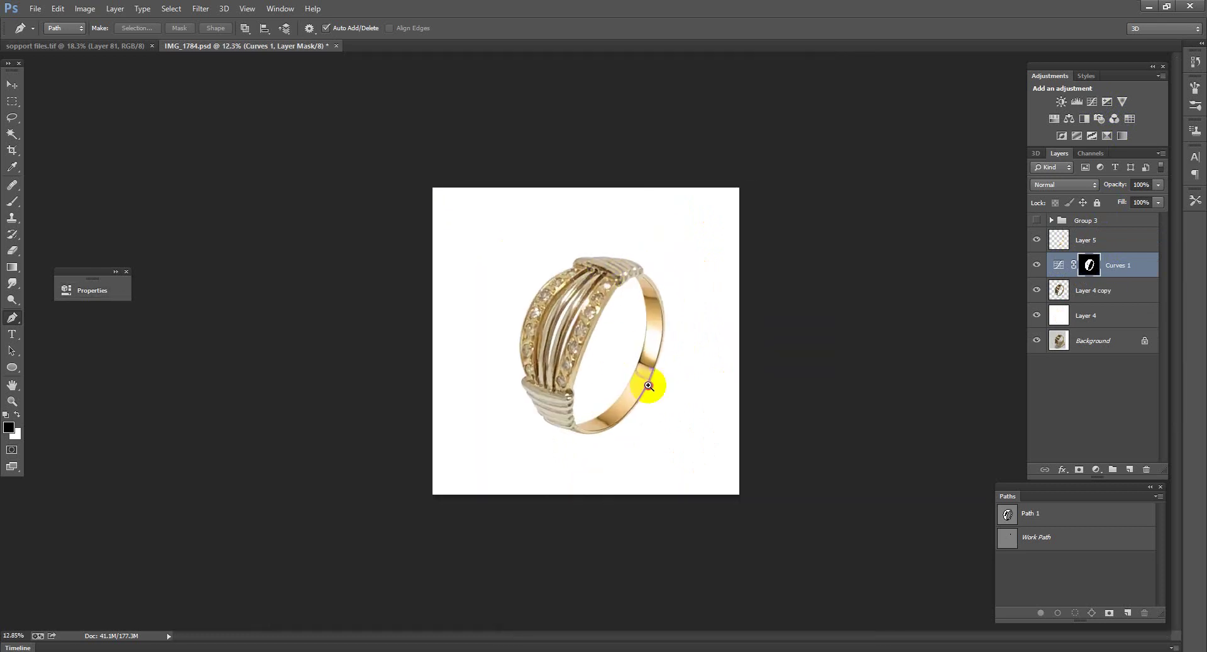
scroll(649, 385, "up", 5)
key("Delete")
scroll(568, 381, "up", 2)
scroll(561, 401, "down", 1)
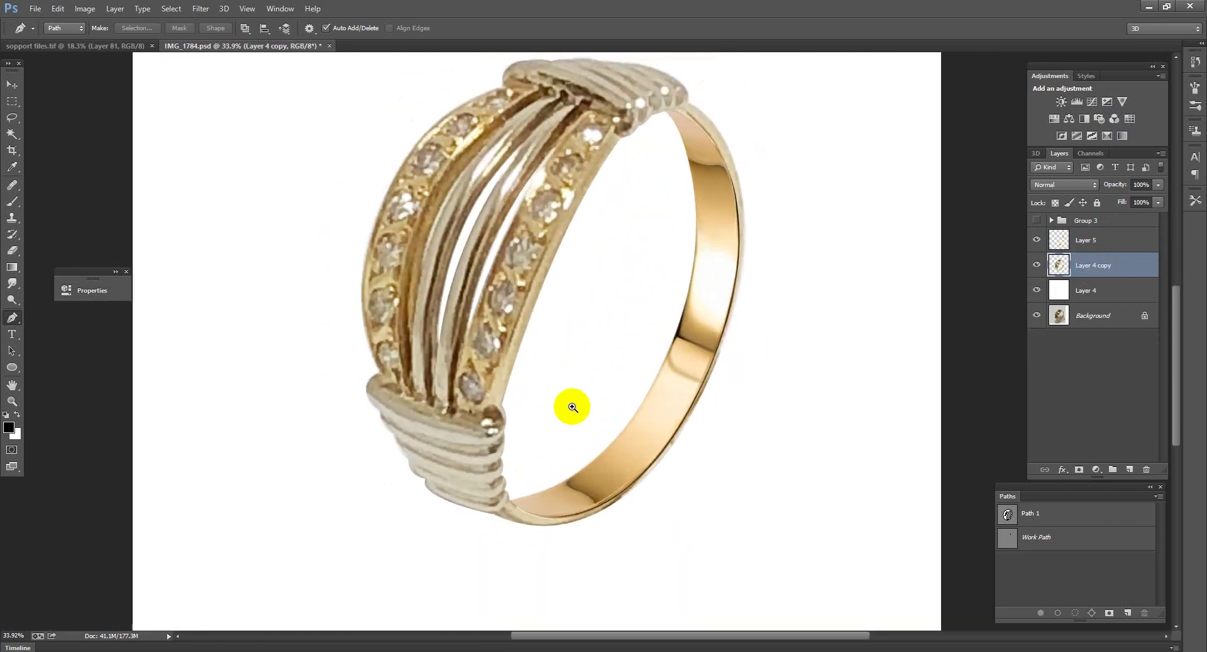
scroll(569, 405, "down", 1)
scroll(545, 410, "up", 2)
scroll(556, 419, "up", 1)
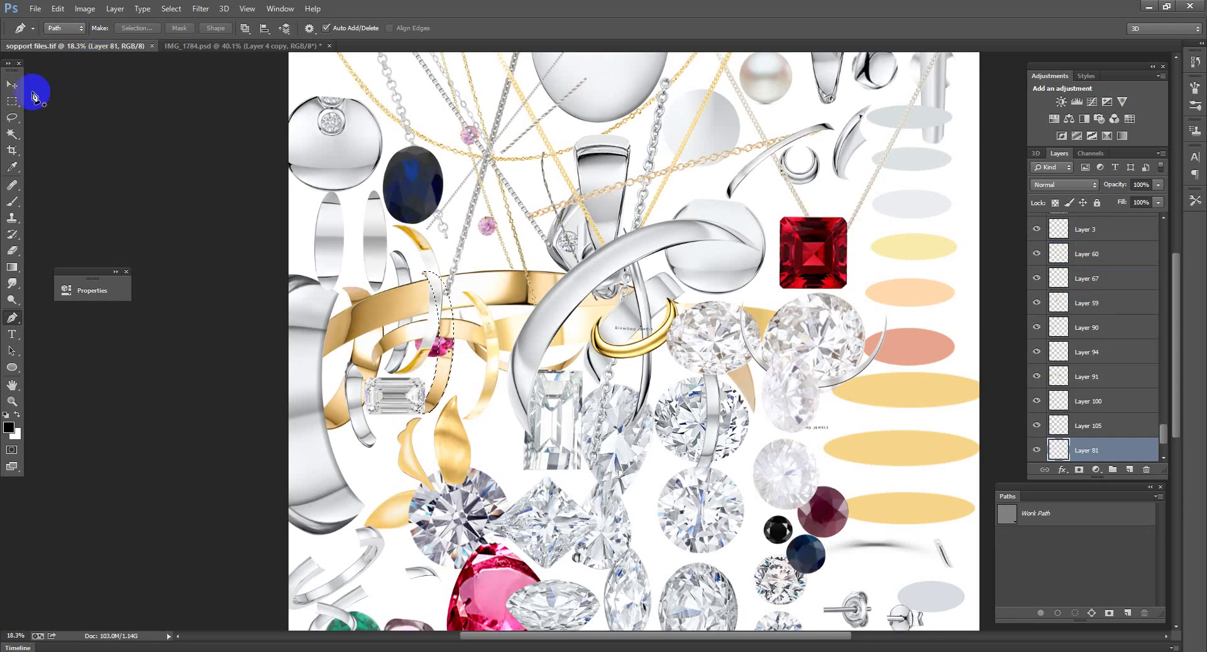
Step: Paste the loose diamond from sopport files.tif onto the ring's stones as Layer 6
left_click(12, 84)
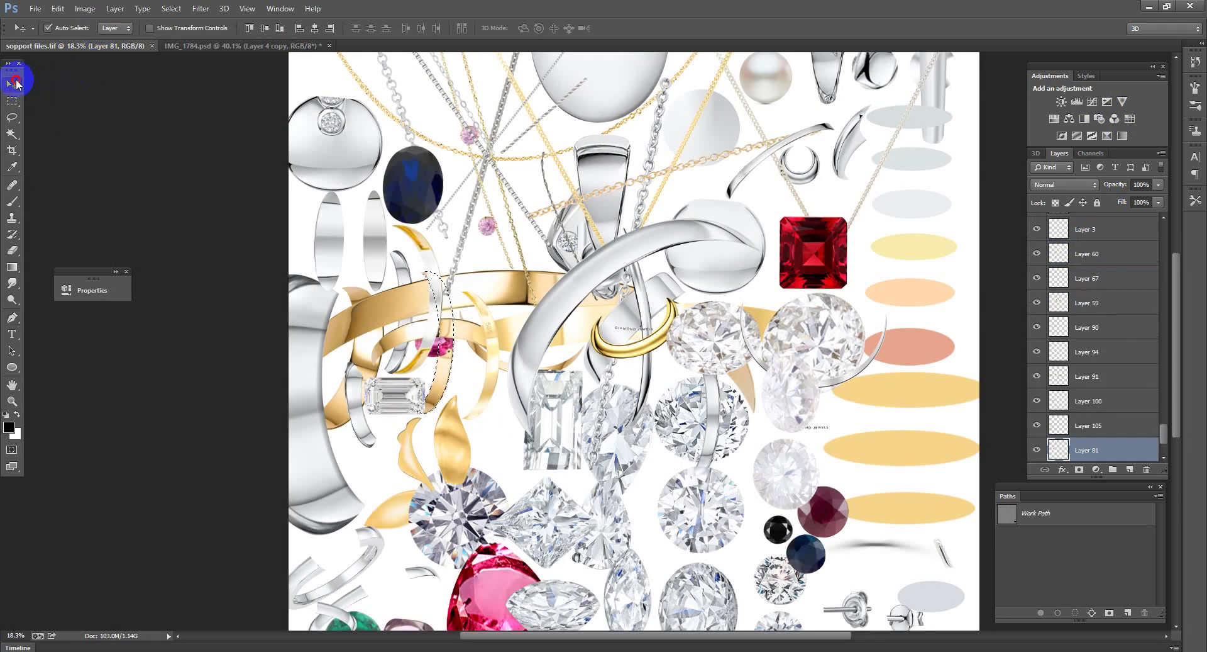
left_click(568, 377)
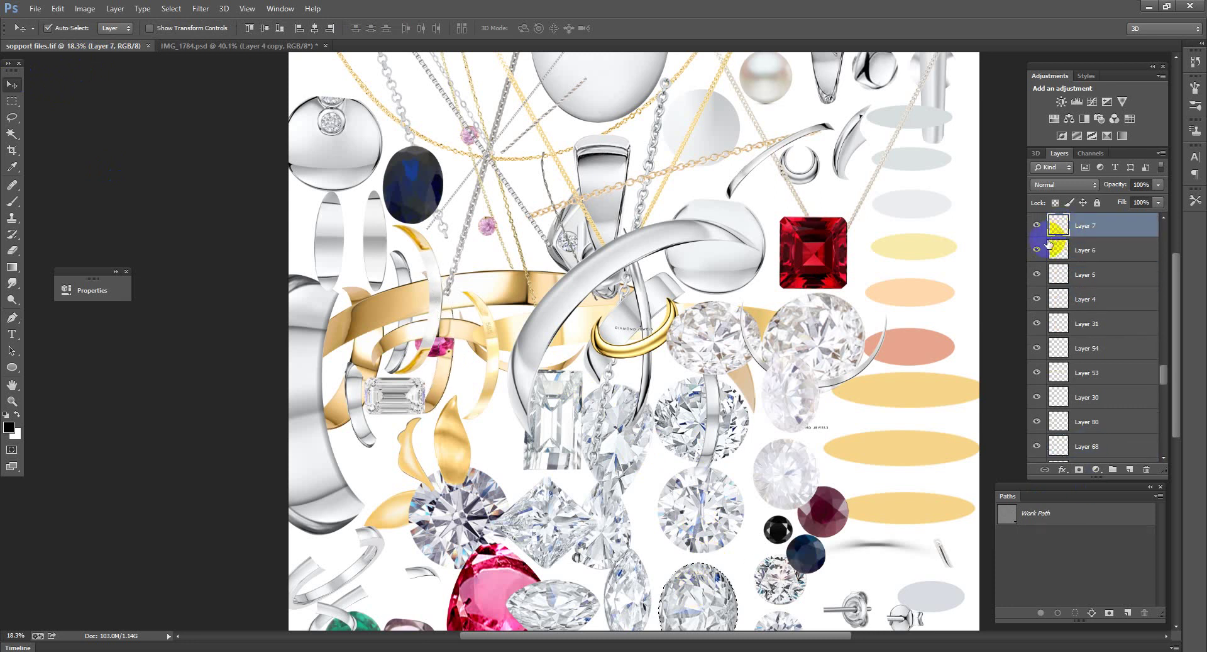
left_click(236, 45)
scroll(566, 330, "down", 1)
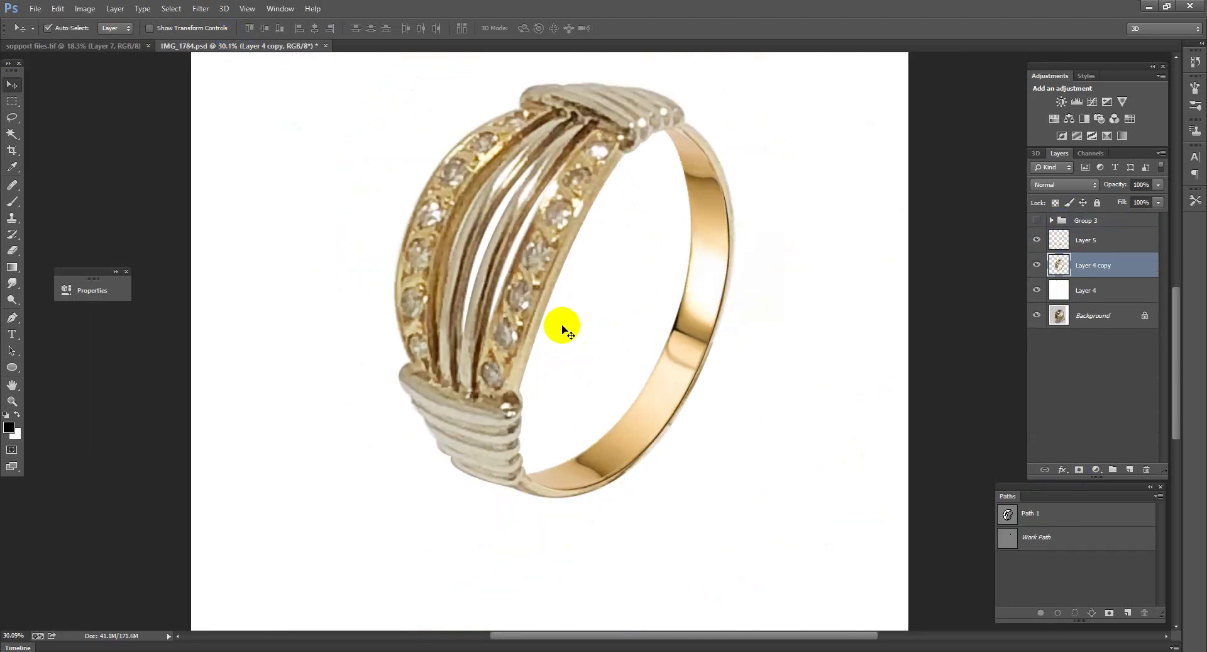
key("ctrl+v")
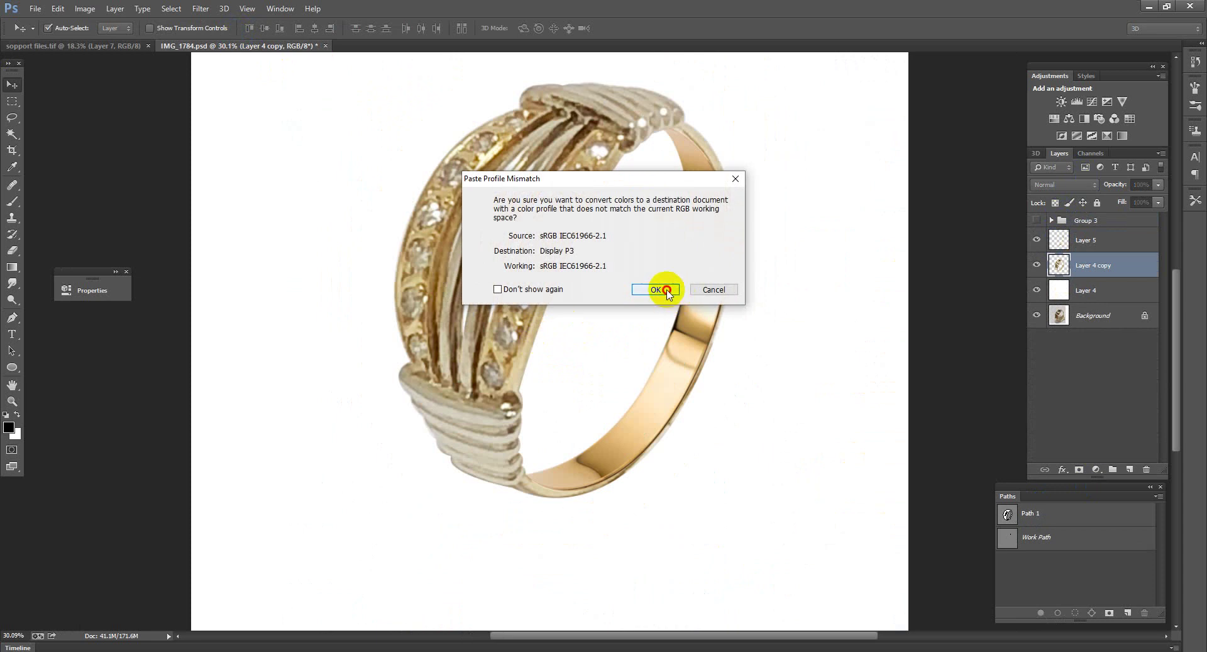
left_click(668, 291)
left_click_drag(633, 318, 553, 257)
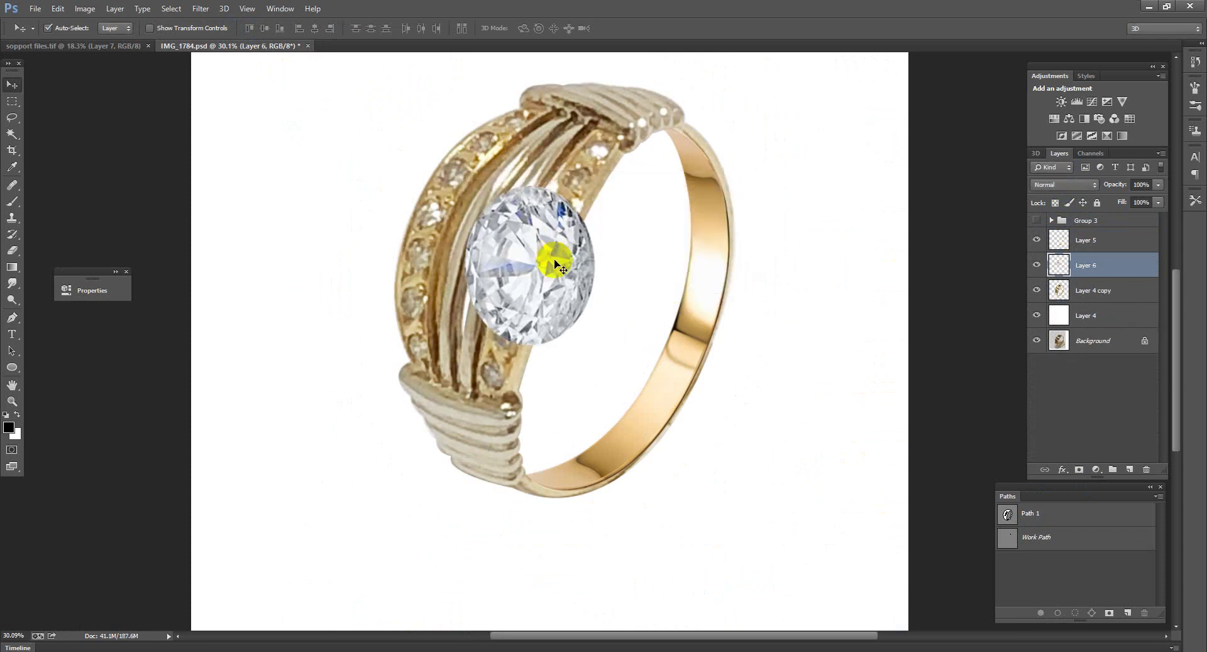
Step: Scale the diamond down to about 28%, then to 76%, to fit over one stone
key("ctrl+t")
left_click_drag(595, 344, 548, 287)
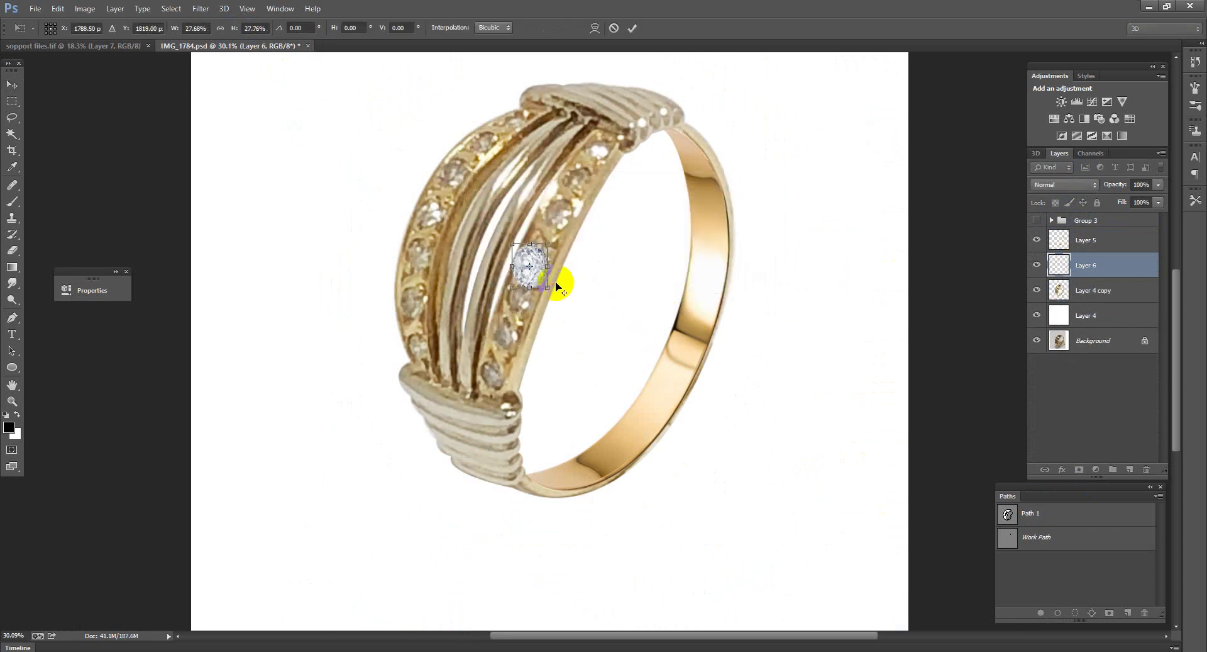
key("Return")
scroll(538, 233, "up", 5)
mouse_move(509, 349)
left_mouse_down()
mouse_move(528, 350)
mouse_move(593, 215)
left_mouse_up()
key("ctrl+z")
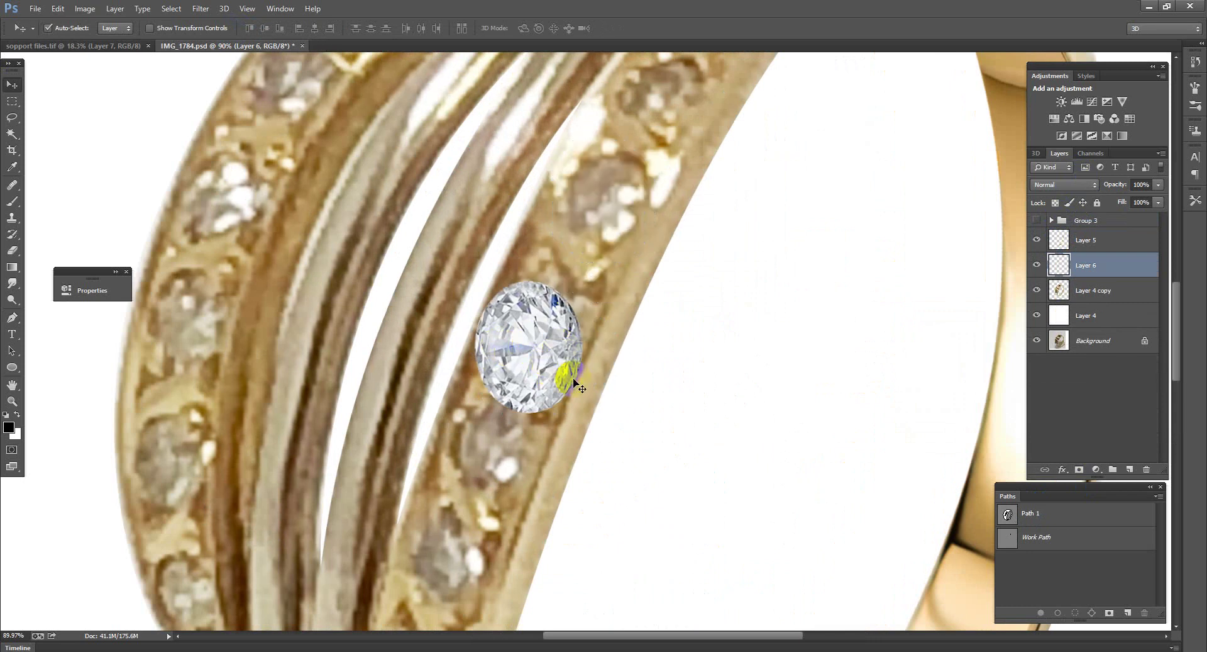
key("ctrl+t")
left_click_drag(585, 413, 583, 395)
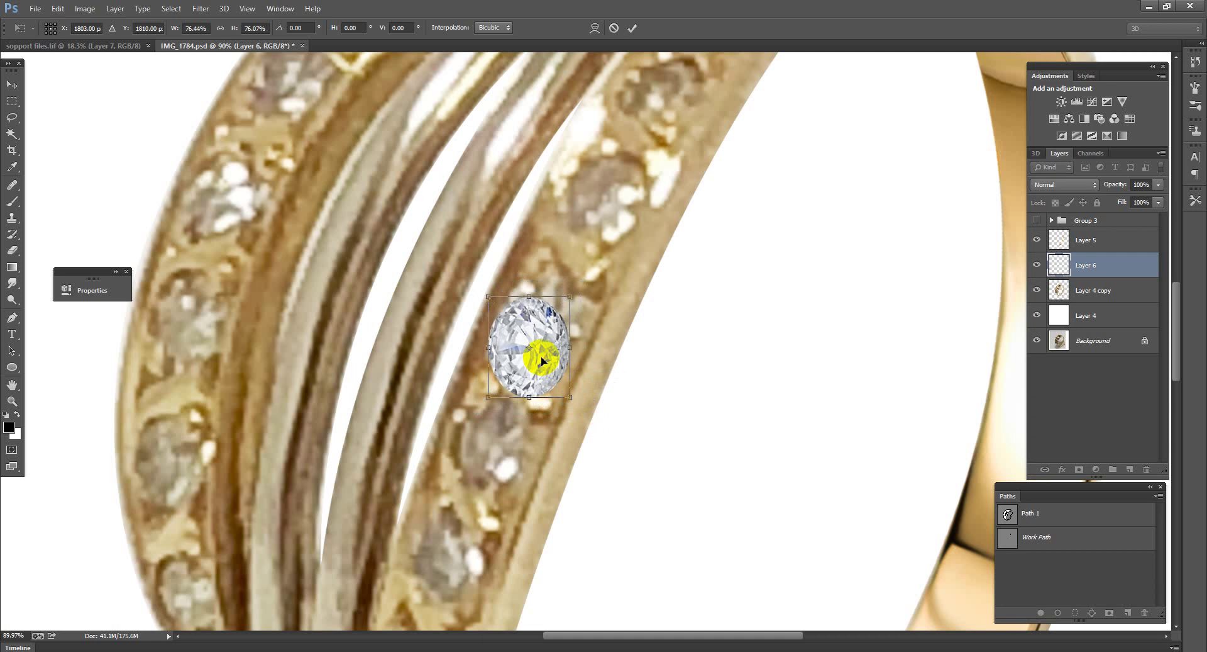
key("Return")
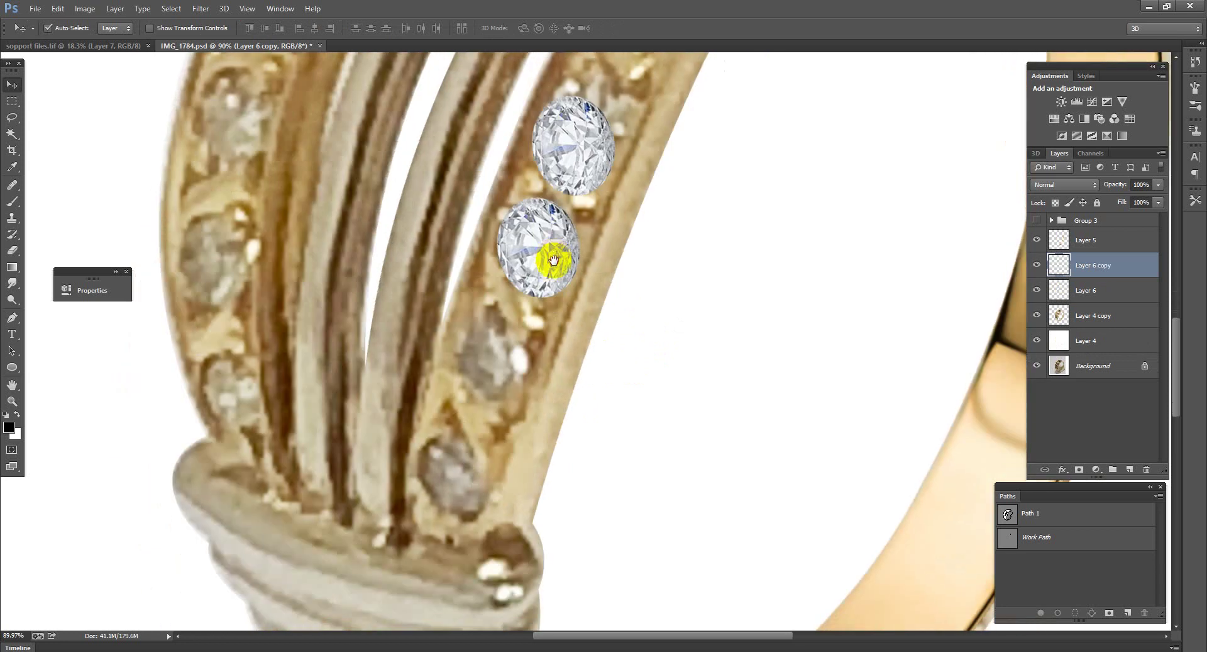
Step: Place diamond copies on the top-left stone and further up the left band
mouse_move(544, 338)
left_mouse_down()
mouse_move(550, 253)
mouse_move(470, 462)
mouse_move(248, 387)
mouse_move(228, 252)
mouse_move(245, 125)
mouse_move(251, 322)
mouse_move(269, 188)
mouse_move(291, 197)
mouse_move(251, 324)
mouse_move(283, 226)
mouse_move(380, 122)
left_mouse_up()
key("ctrl+t")
key("Return")
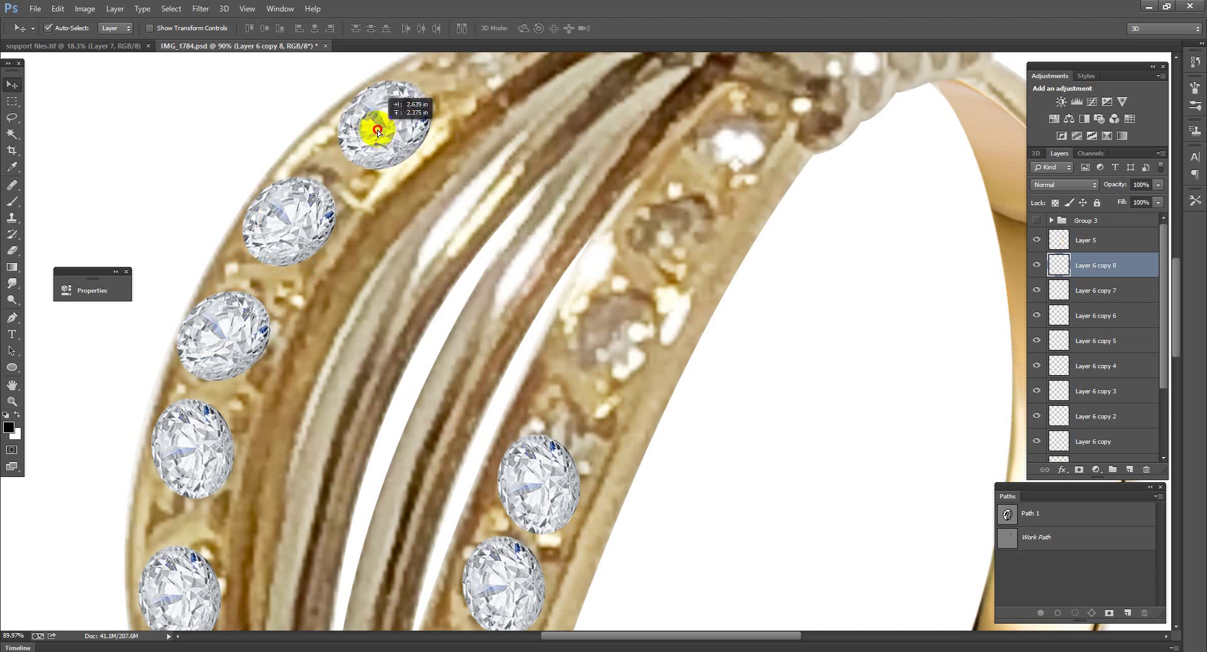
scroll(434, 231, "down", 5)
scroll(434, 231, "up", 3)
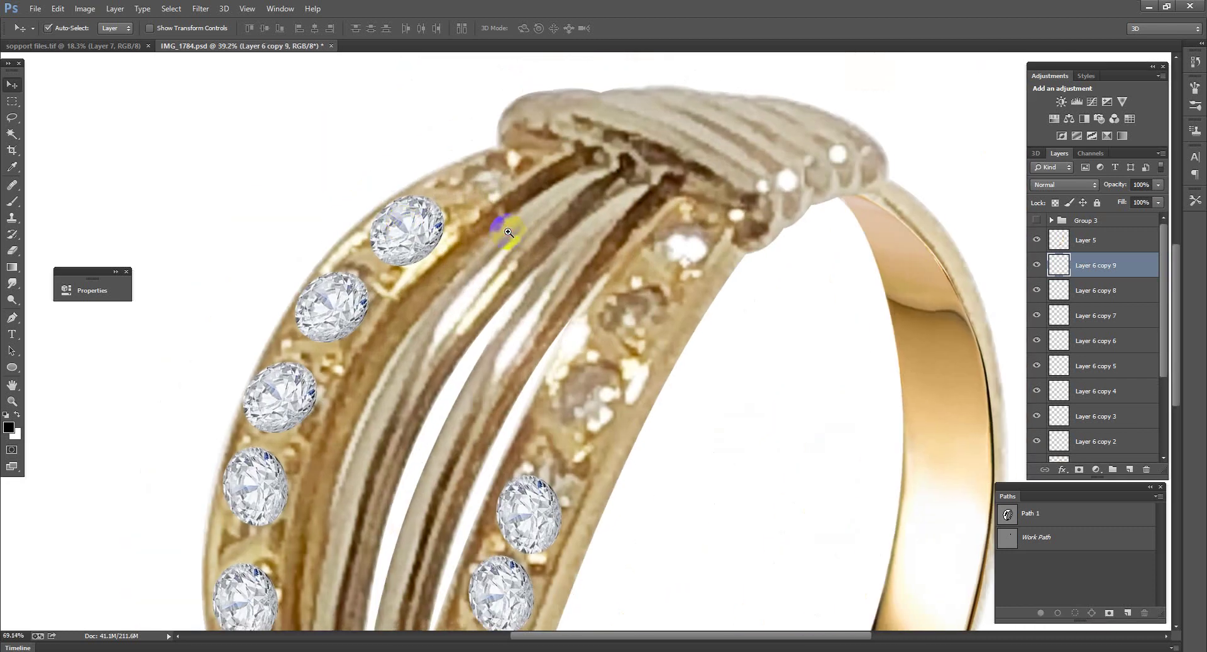
mouse_move(409, 217)
left_mouse_down()
mouse_move(585, 204)
mouse_move(682, 237)
mouse_move(597, 387)
left_mouse_up()
Step: Add diamond copies along the right row, nudging and shrinking each to fit its stone
left_click(551, 479, "alt")
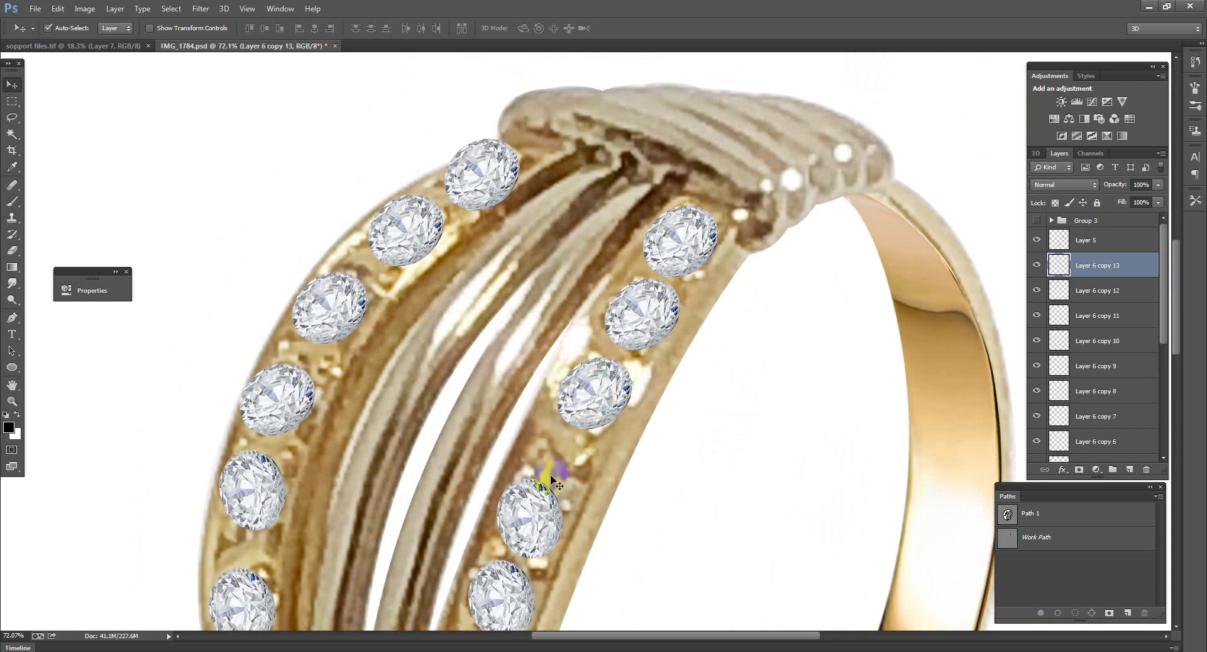
left_click_drag(541, 500, 651, 351)
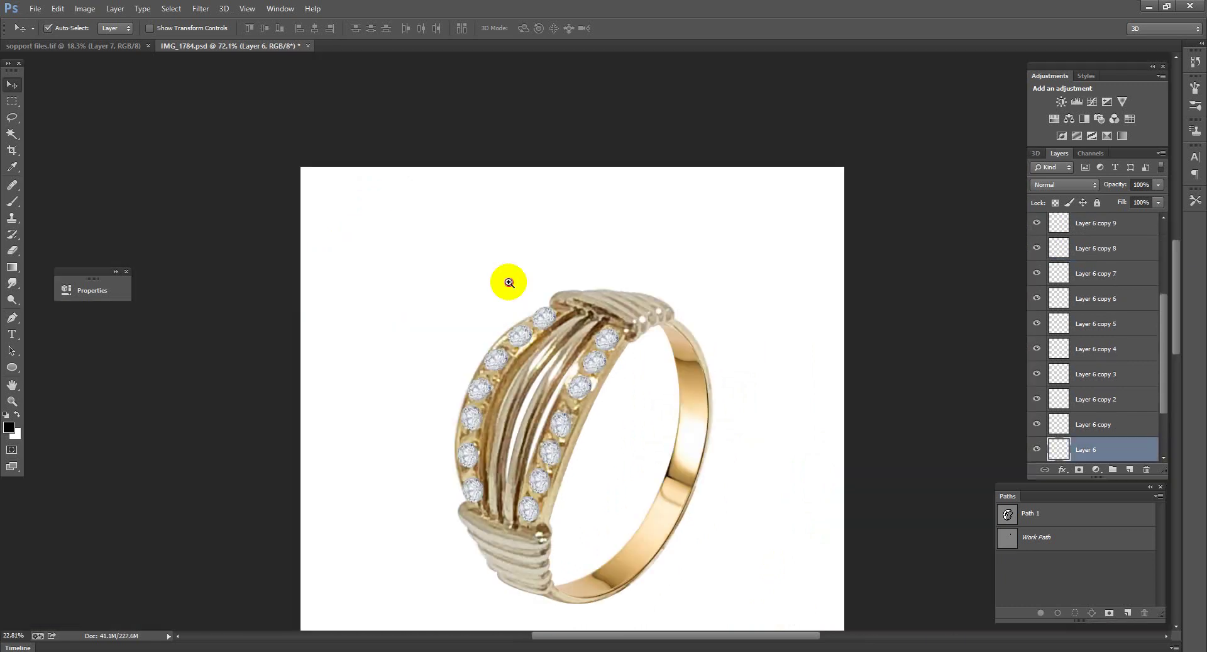
scroll(651, 351, "up", 2)
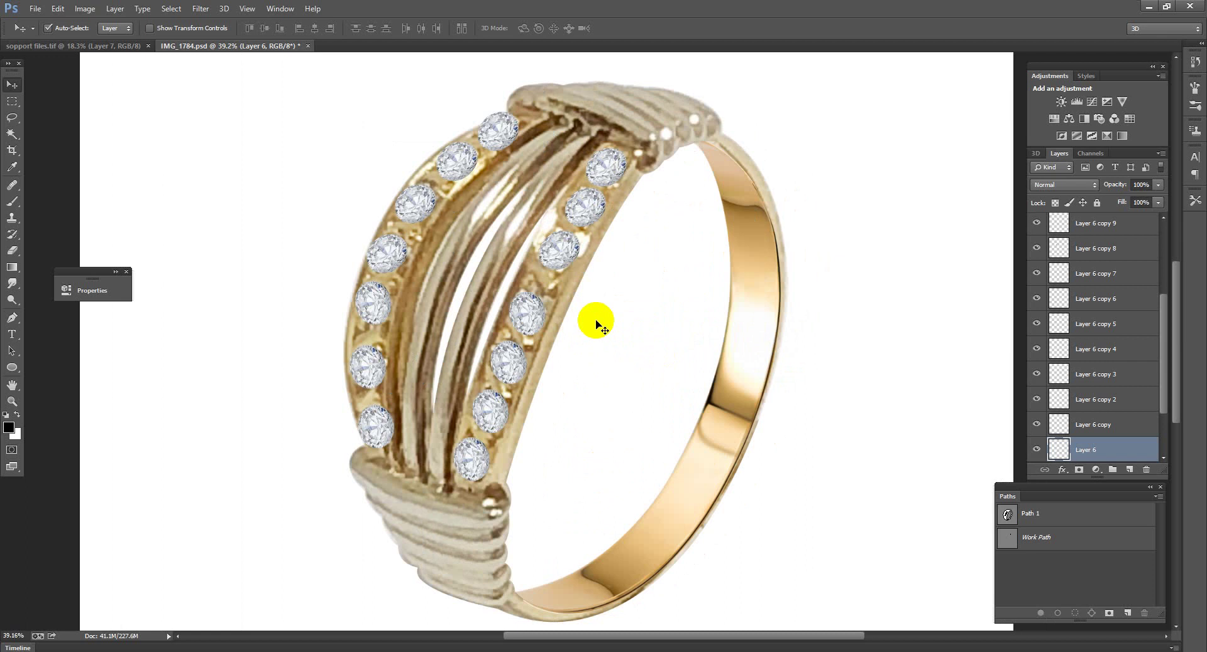
mouse_move(525, 315)
left_mouse_down()
mouse_move(542, 309)
mouse_move(530, 308)
left_mouse_up()
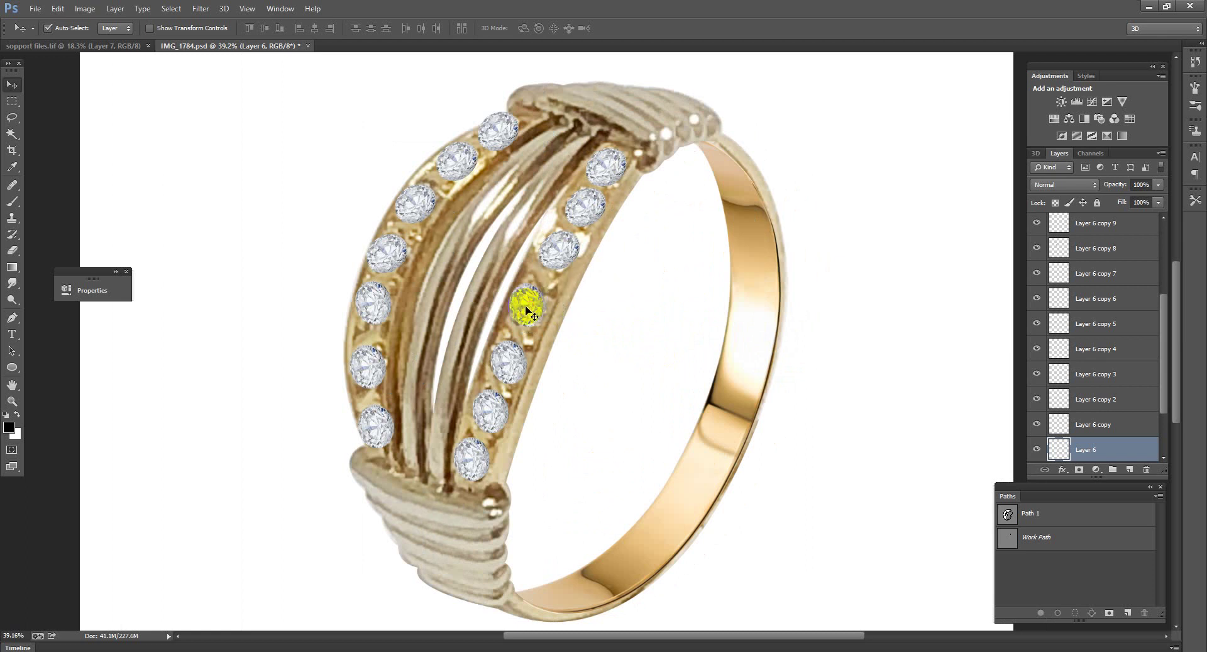
key("ctrl+t")
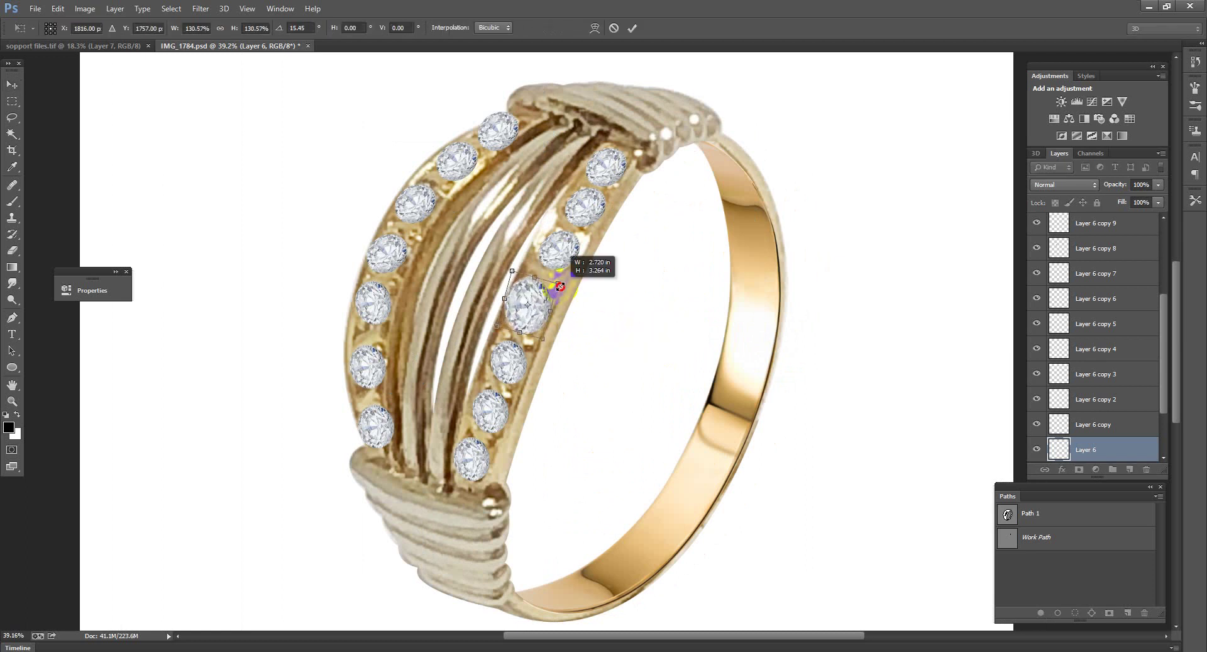
left_click_drag(560, 287, 554, 285)
key("Return")
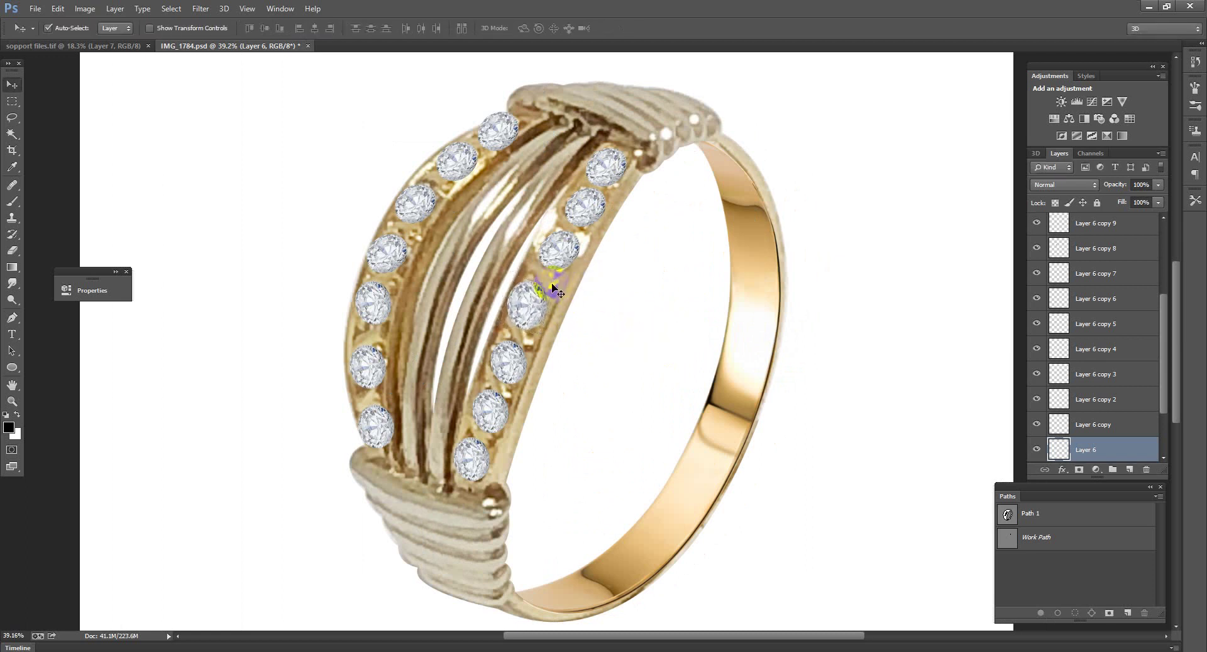
left_click_drag(1097, 246, 1129, 251)
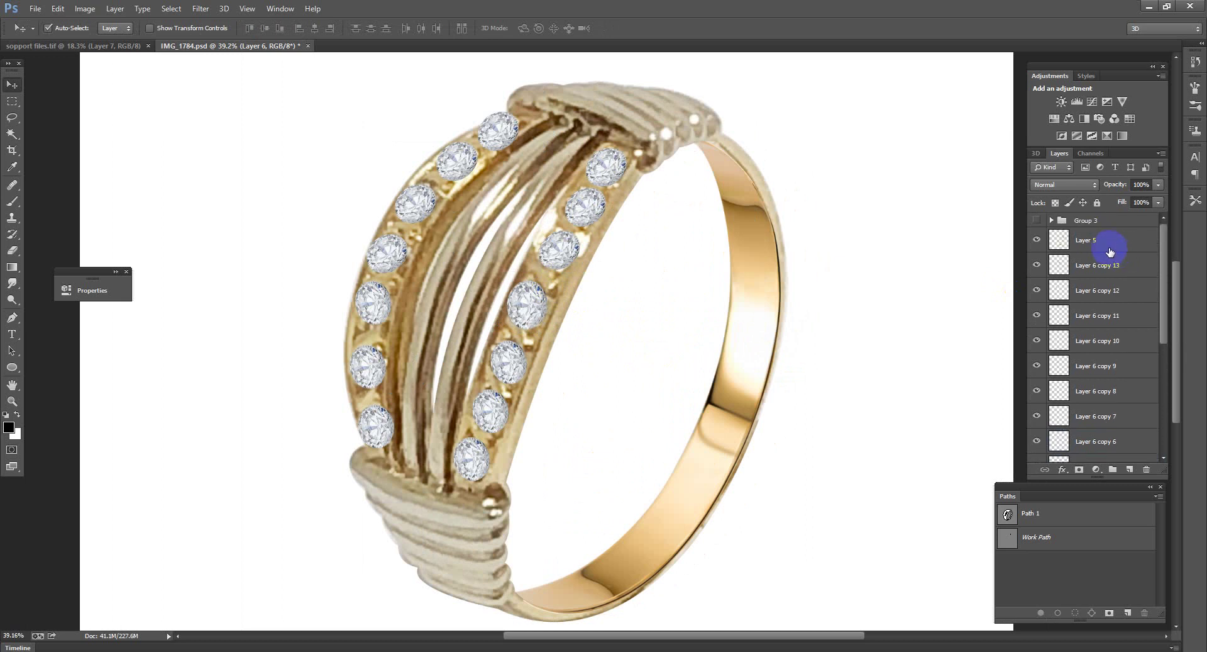
Step: Give Layer 5 a black hide-all mask and set up a white brush of about 122 px
left_click(1110, 251)
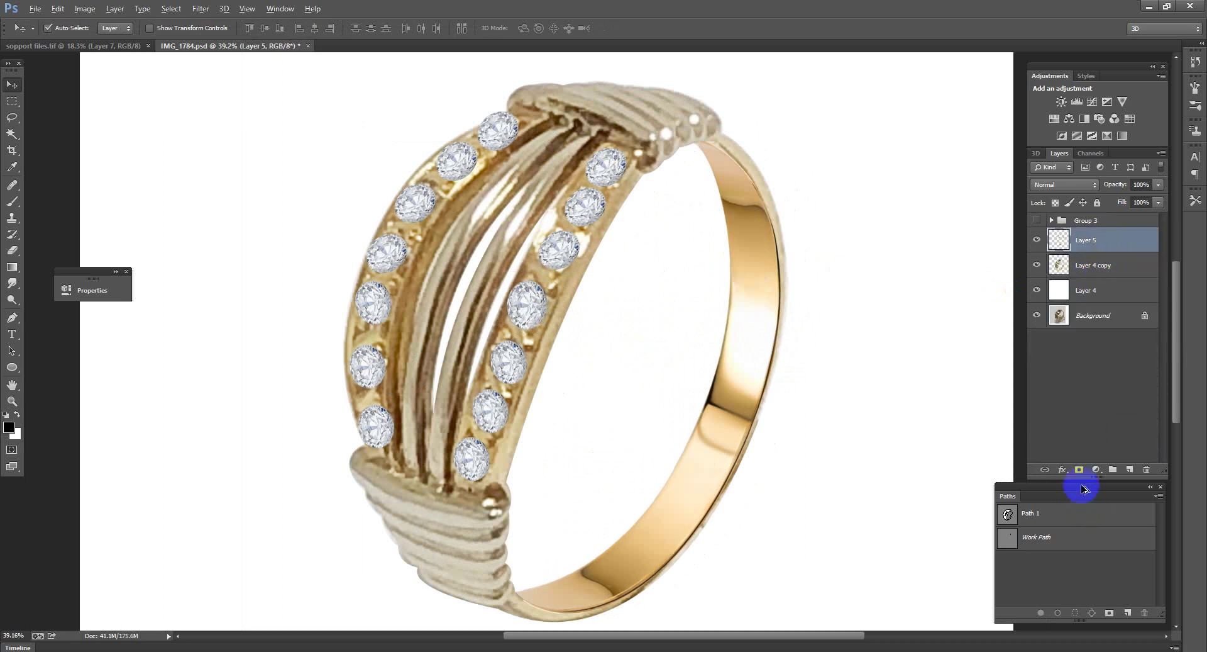
left_click(1062, 295)
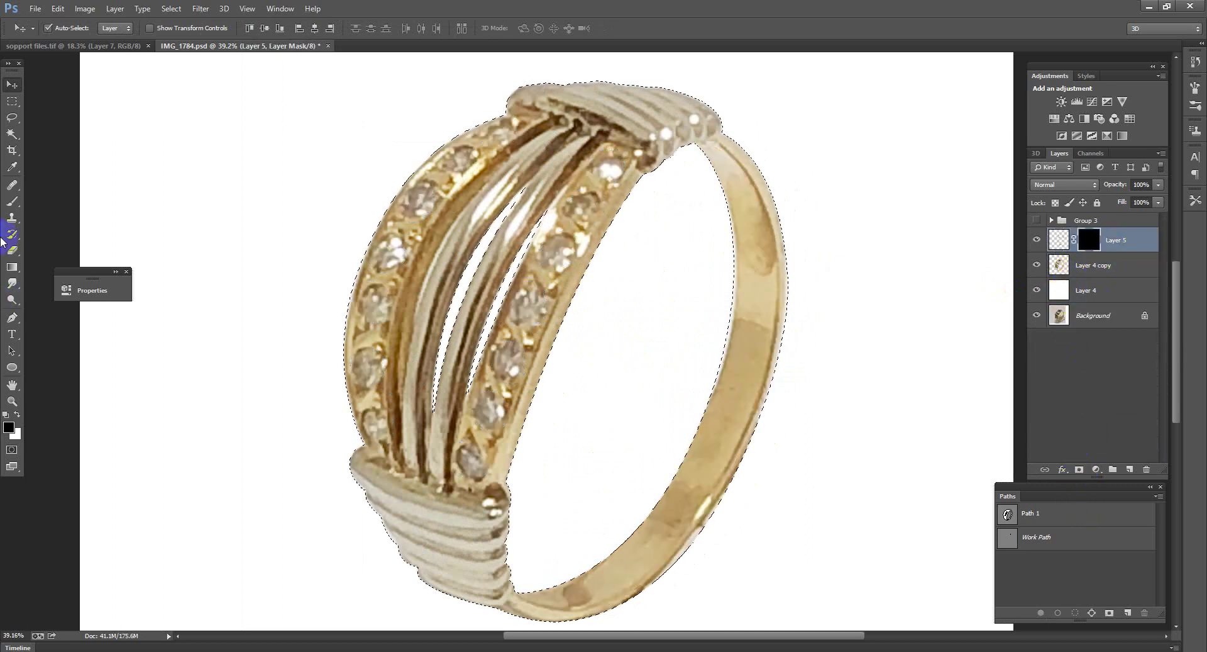
left_click(11, 202)
left_click(527, 226)
key("x")
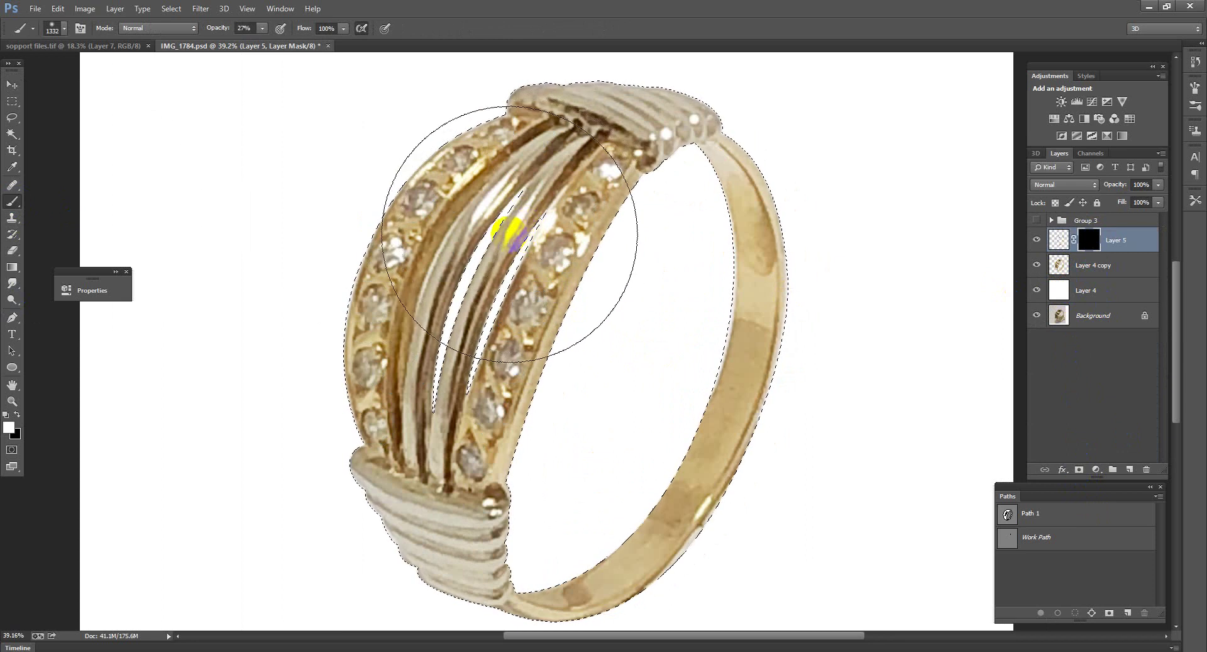
left_click_drag(501, 234, 352, 233)
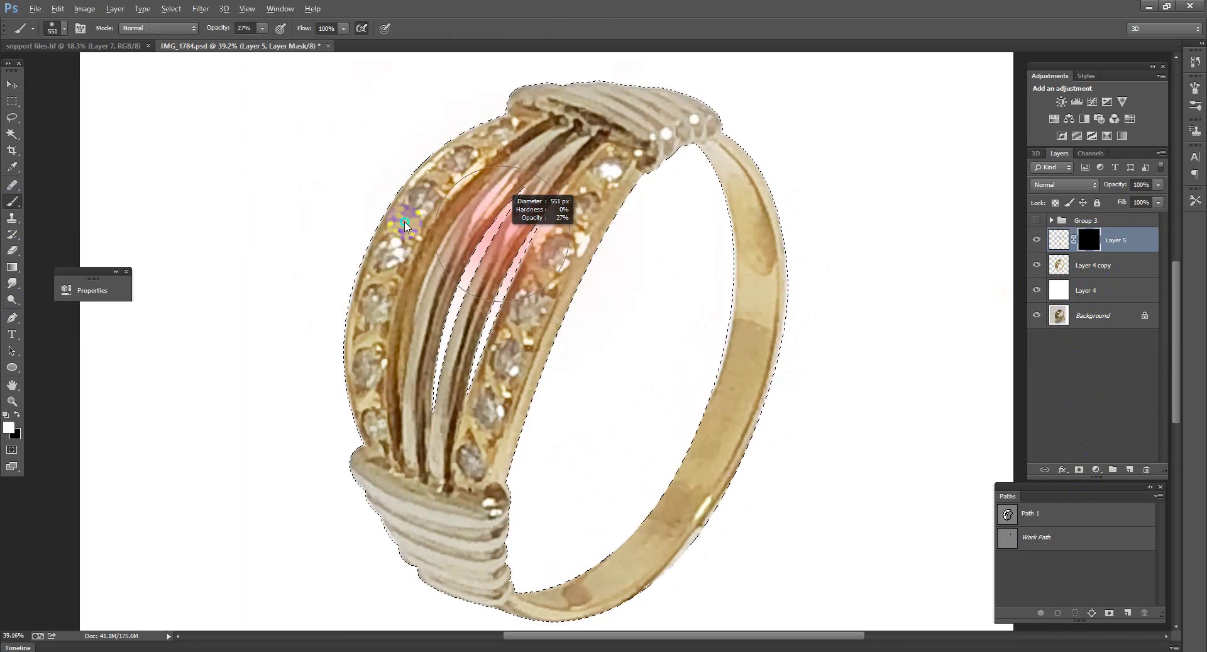
Step: Paint at 100% opacity to reveal bright diamonds on the top four right-band stones
left_click(557, 252)
right_click(557, 253)
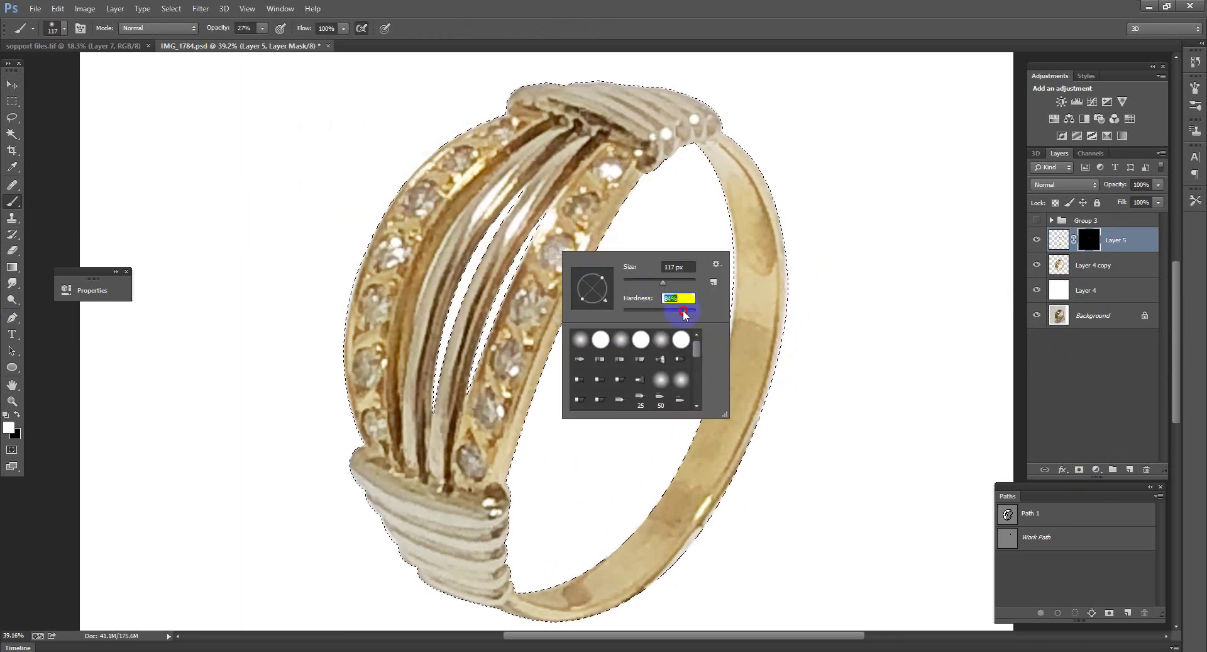
left_click_drag(208, 26, 259, 36)
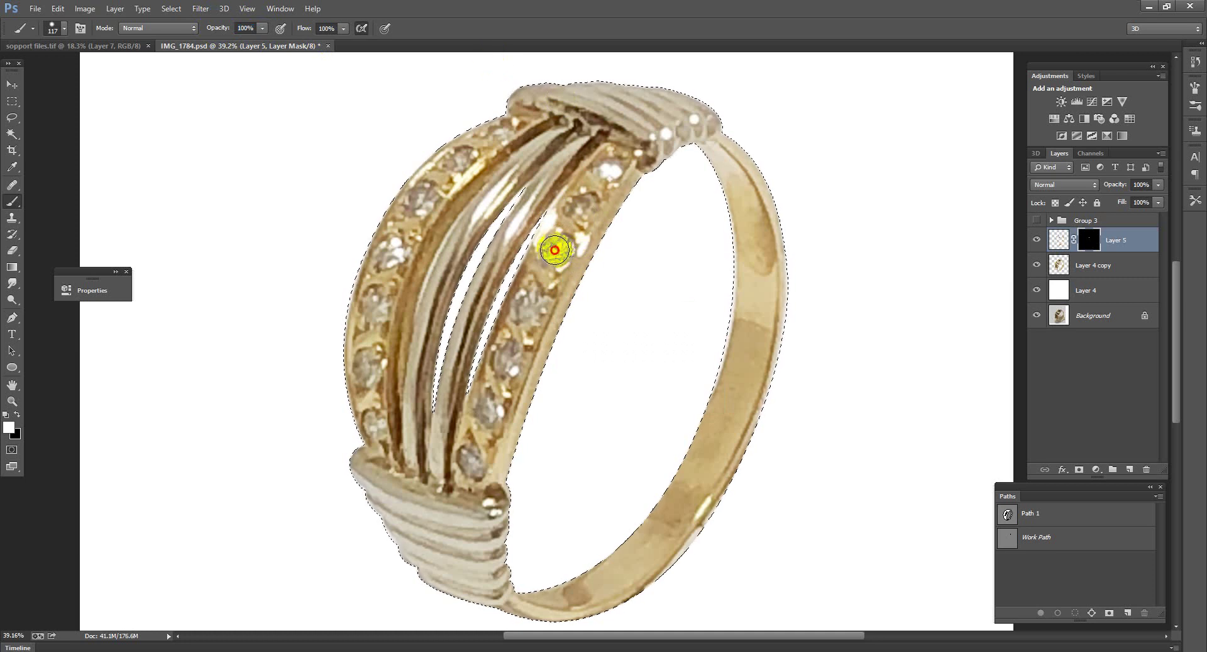
left_click(555, 249)
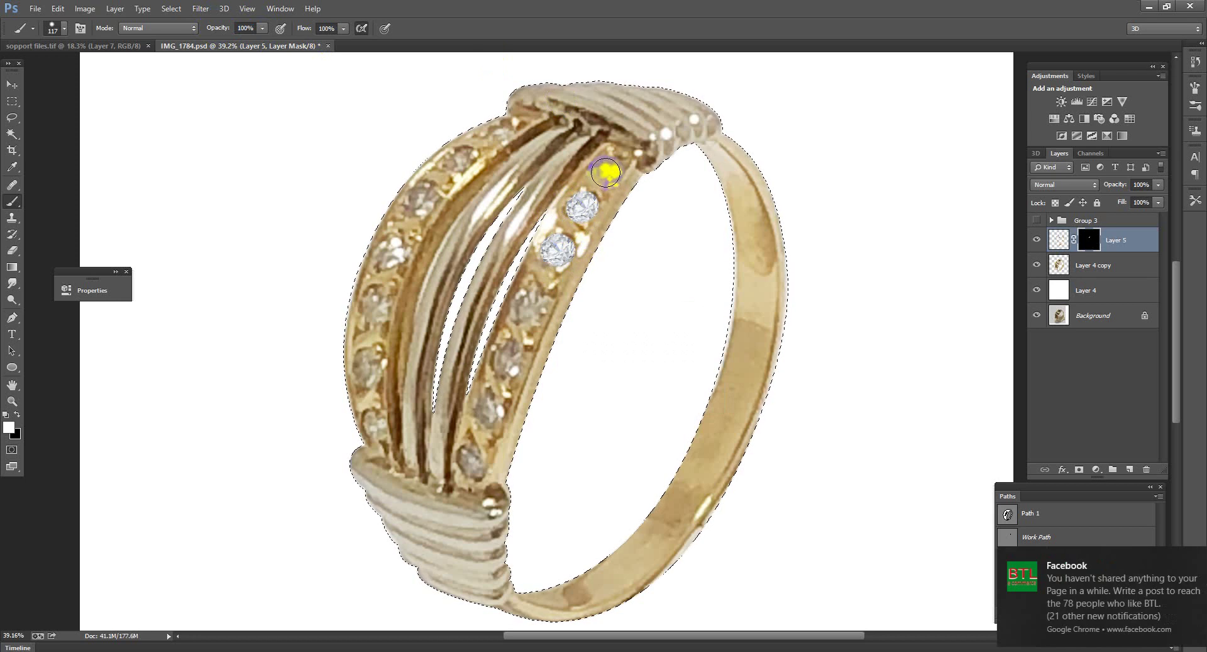
left_click(607, 171)
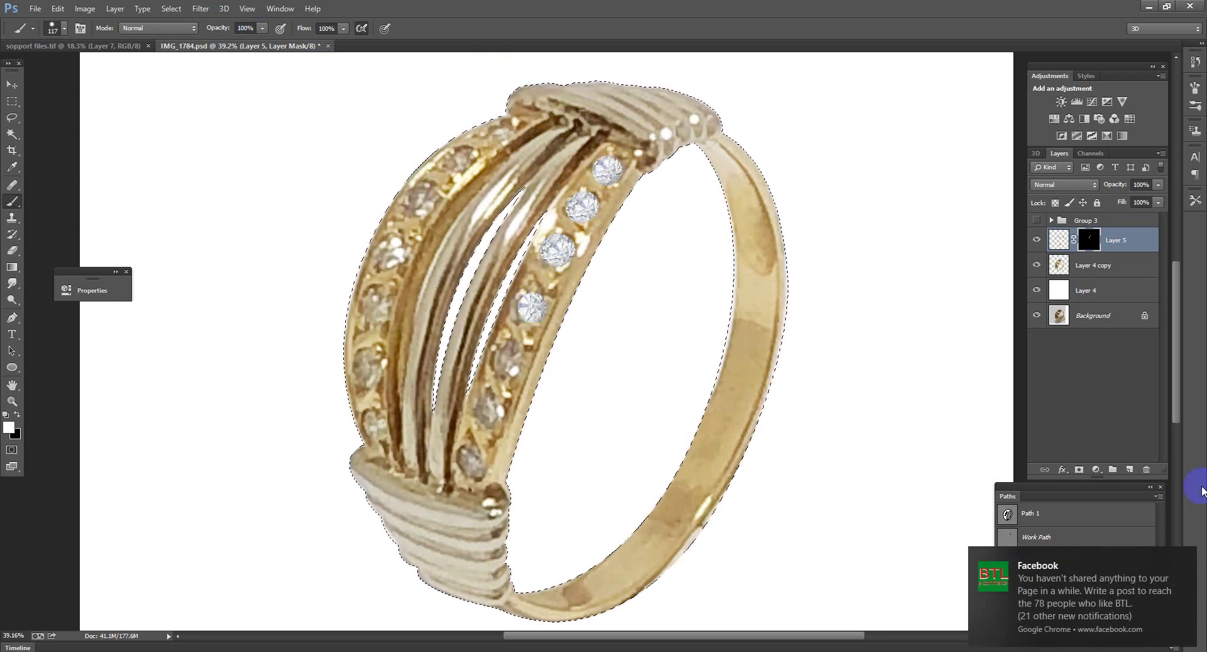
left_click(1186, 560)
left_click(566, 474)
left_click(530, 337)
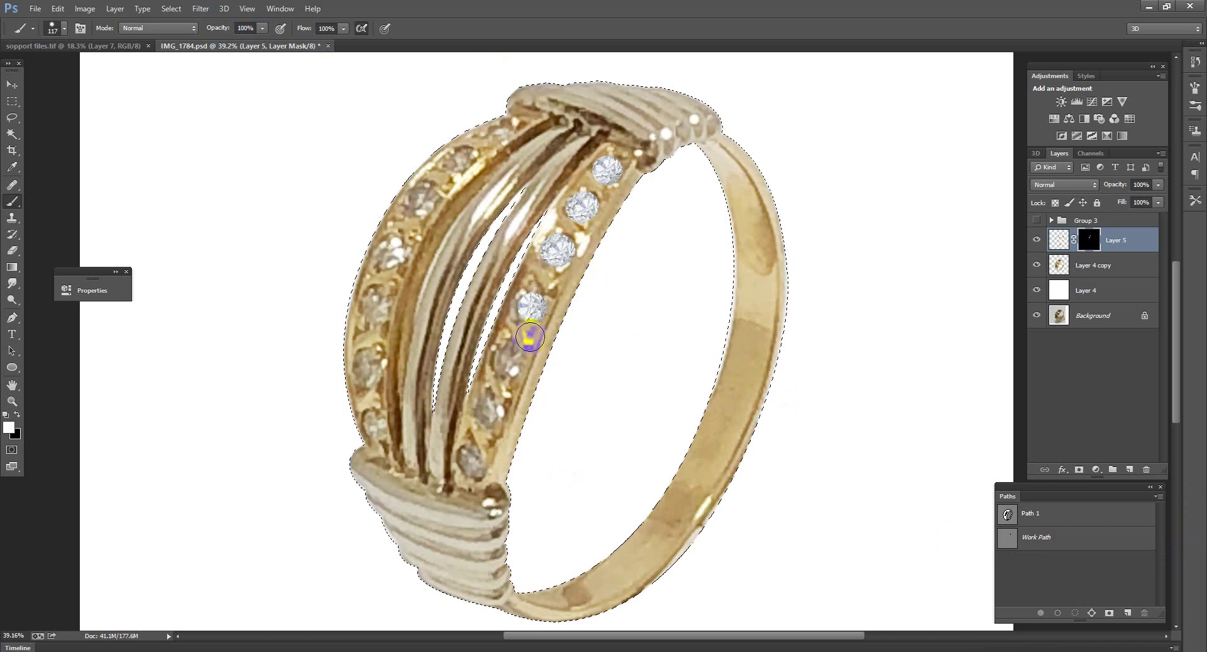
Step: Set the mask brush to 85% hardness and about 146 px
scroll(556, 255, "up", 5)
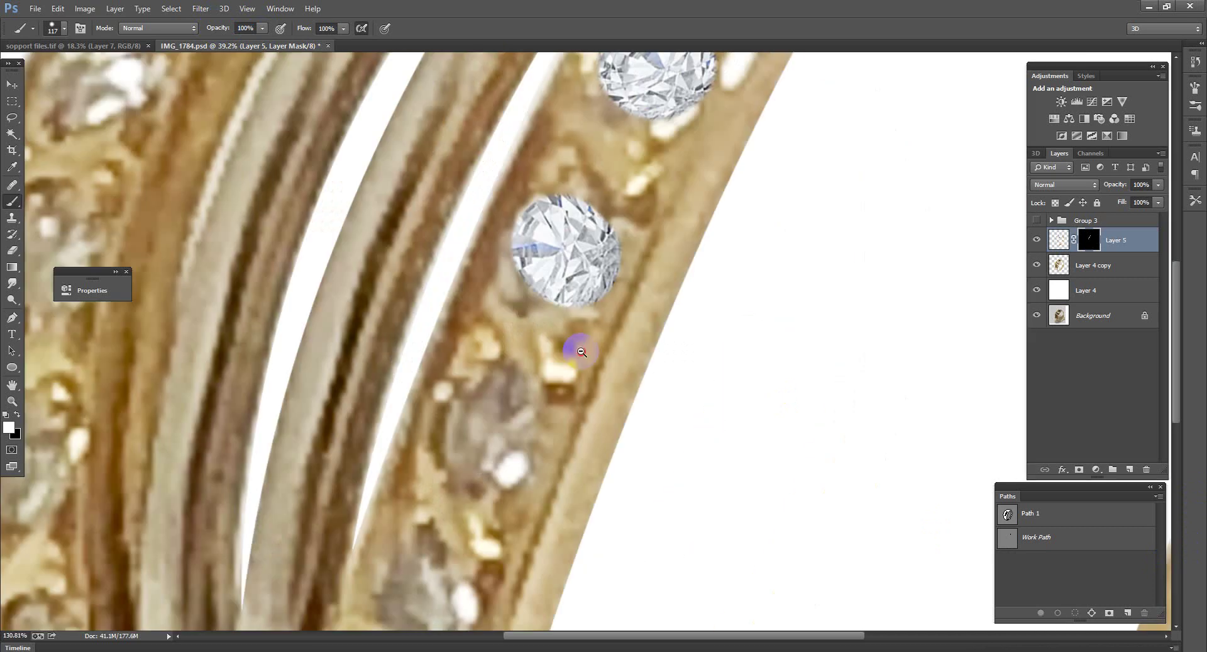
right_click(558, 269)
left_click_drag(617, 293, 679, 314)
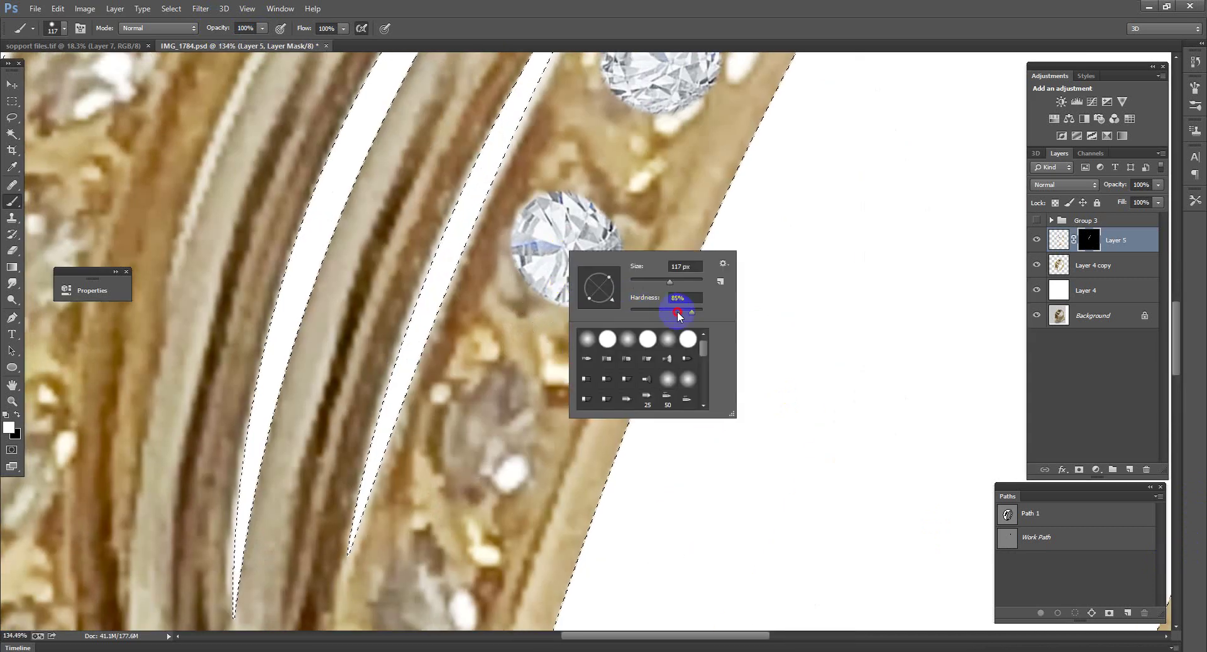
left_click(556, 256)
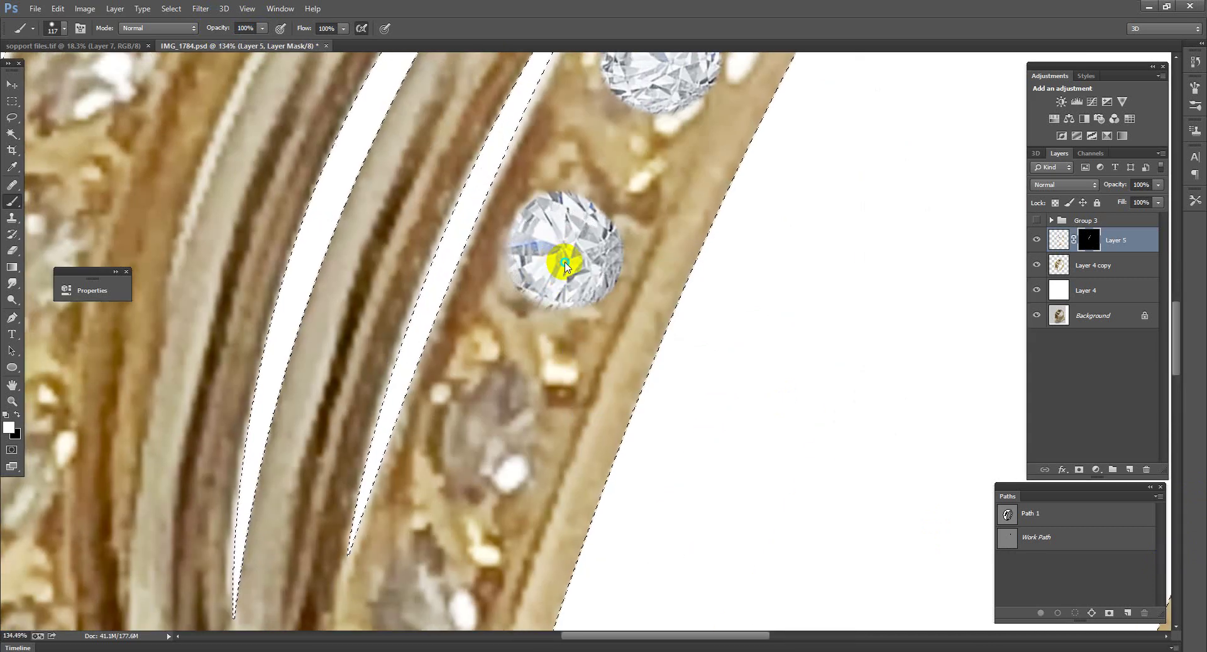
left_click_drag(566, 263, 560, 257)
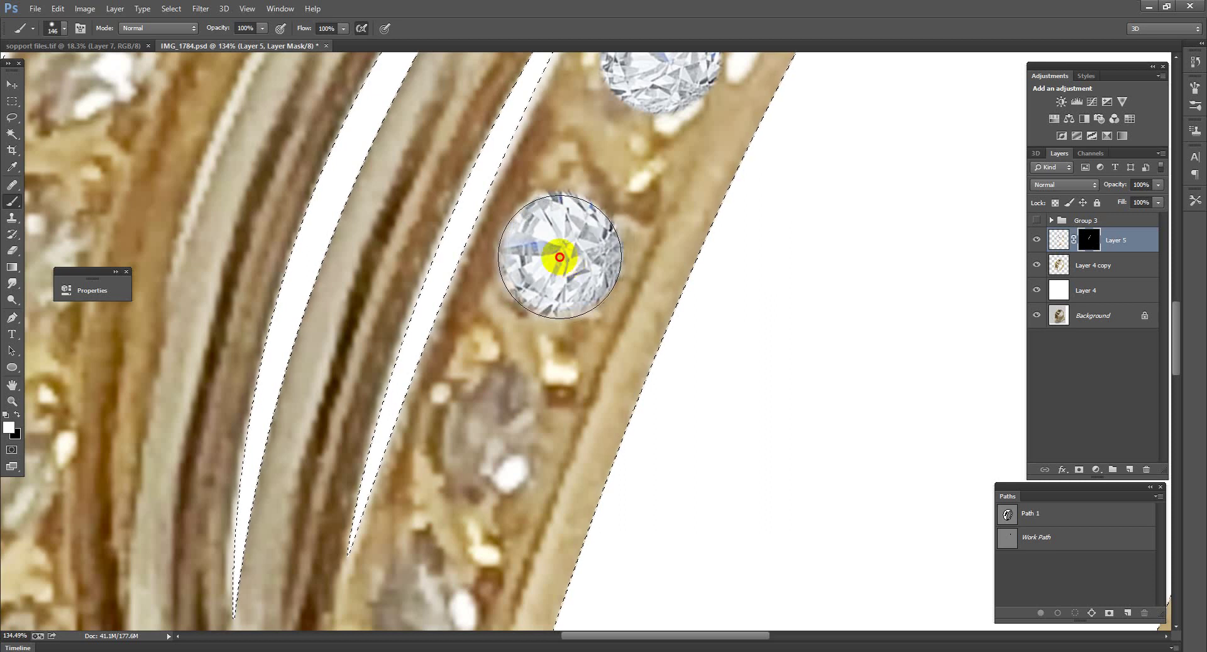
Step: Paint white on Layer 5's mask to reveal clean diamonds on the right band's stones
scroll(579, 311, "down", 1)
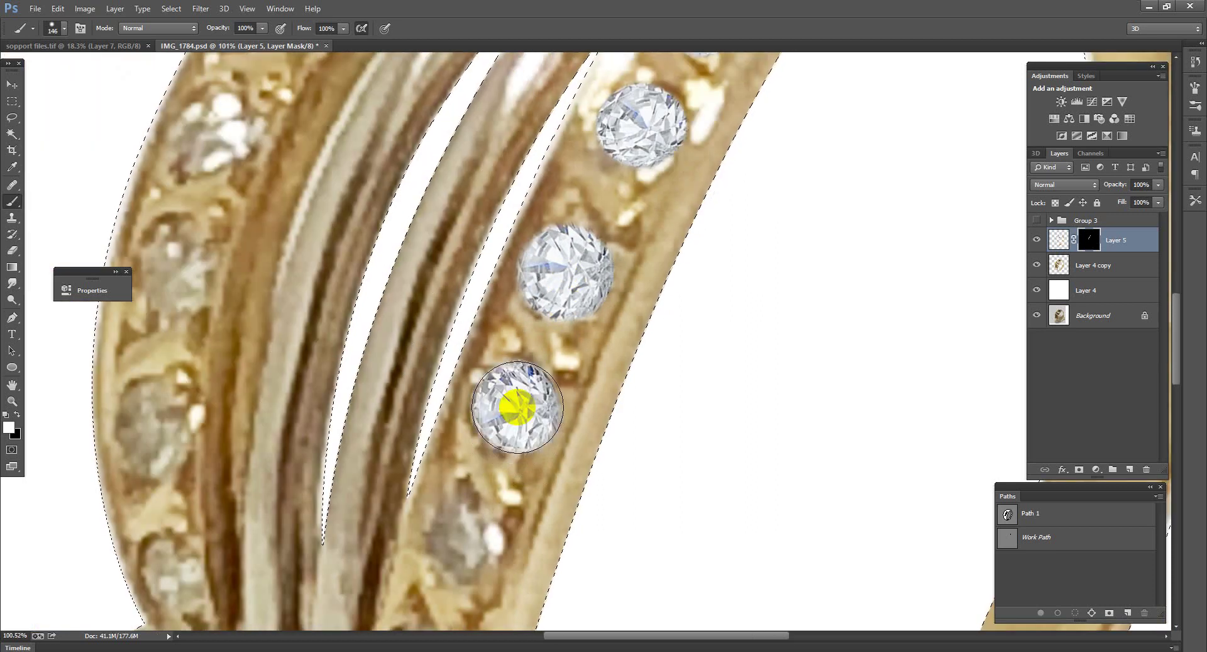
left_click_drag(517, 407, 563, 283)
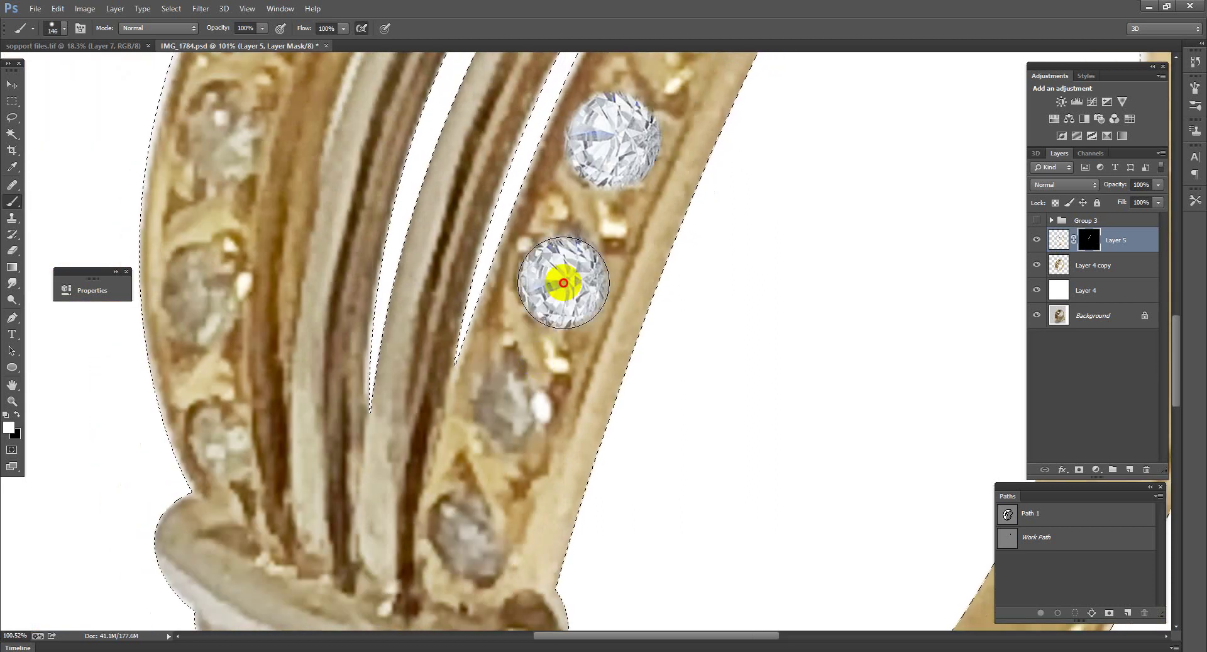
mouse_move(538, 407)
left_mouse_down()
mouse_move(585, 280)
mouse_move(560, 283)
left_mouse_up()
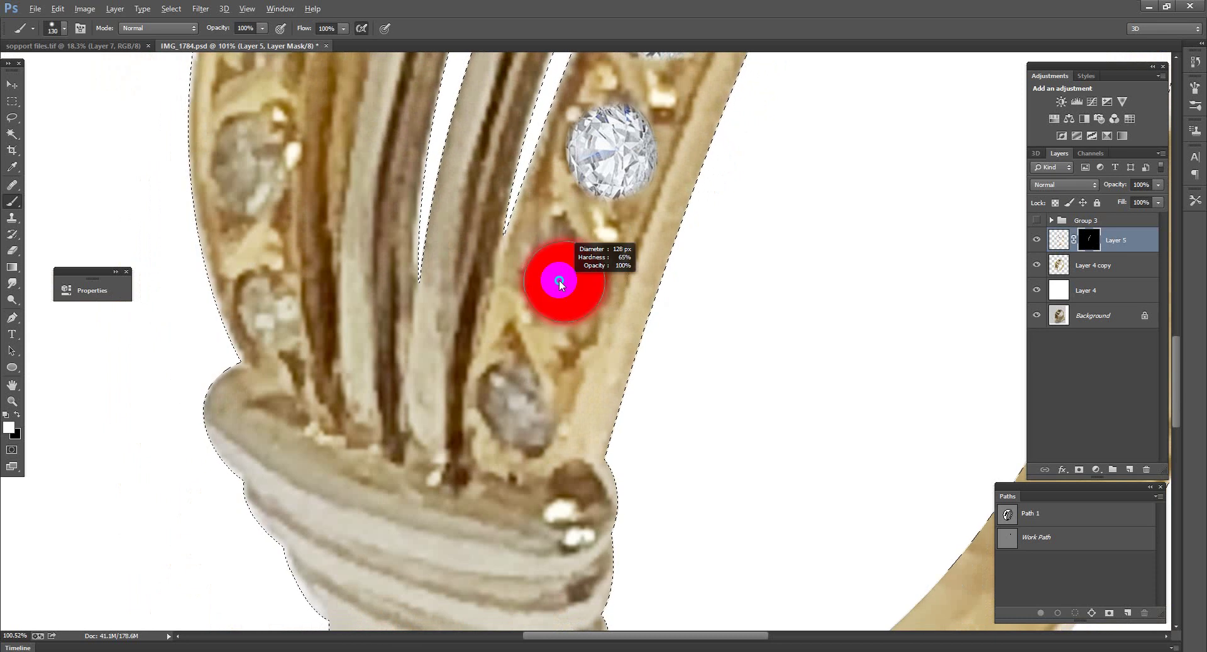
left_click(557, 280)
left_click(515, 403)
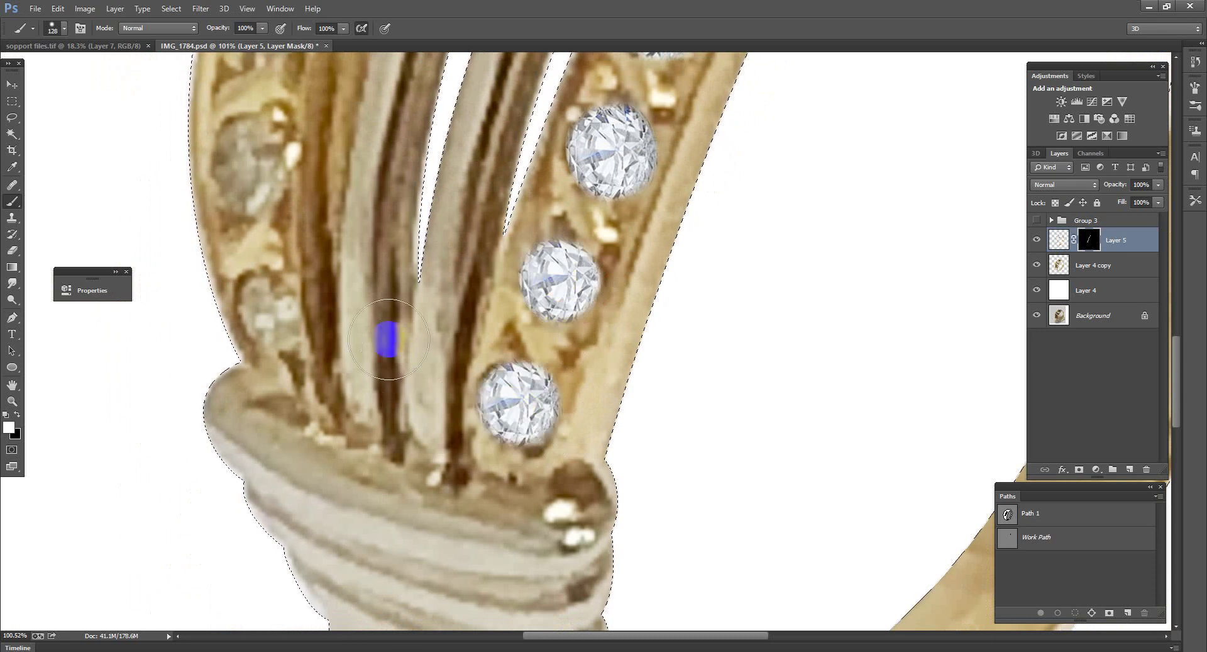
left_click(270, 317)
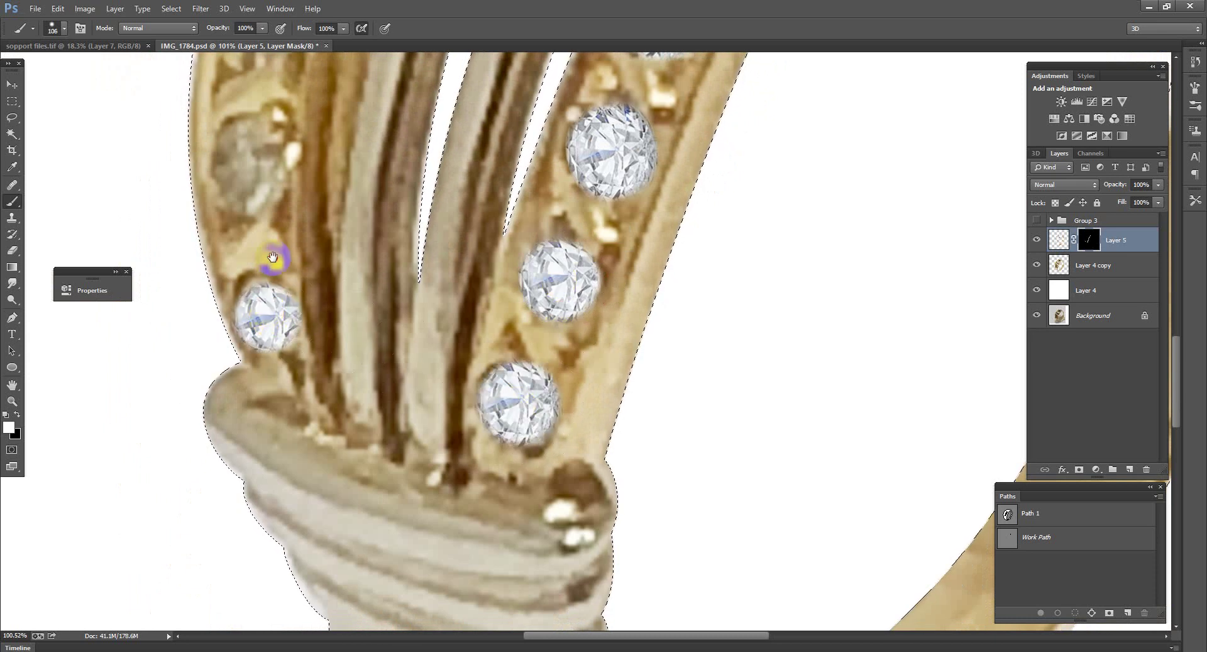
Step: Turn the remaining brownish stones on the left band into clean diamonds
left_click_drag(272, 257, 318, 432)
left_click_drag(290, 356, 294, 350)
left_click(294, 349)
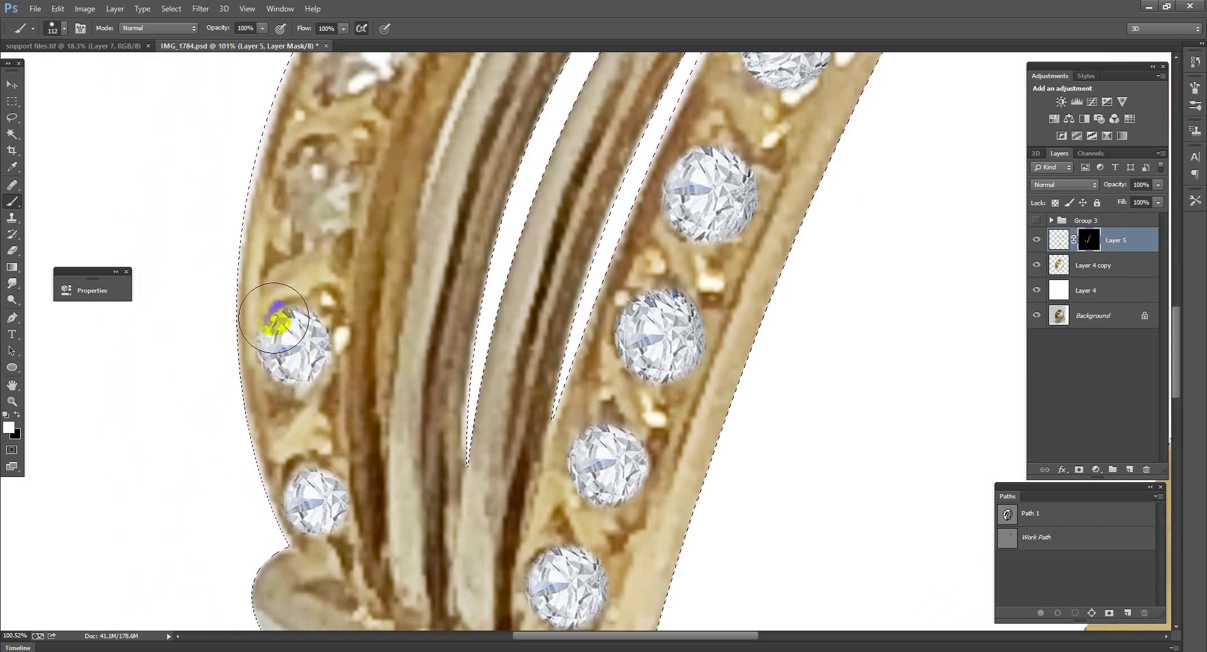
mouse_move(314, 216)
left_mouse_down()
mouse_move(316, 192)
mouse_move(301, 362)
left_mouse_up()
mouse_move(314, 217)
left_mouse_down()
mouse_move(303, 211)
mouse_move(261, 345)
left_mouse_up()
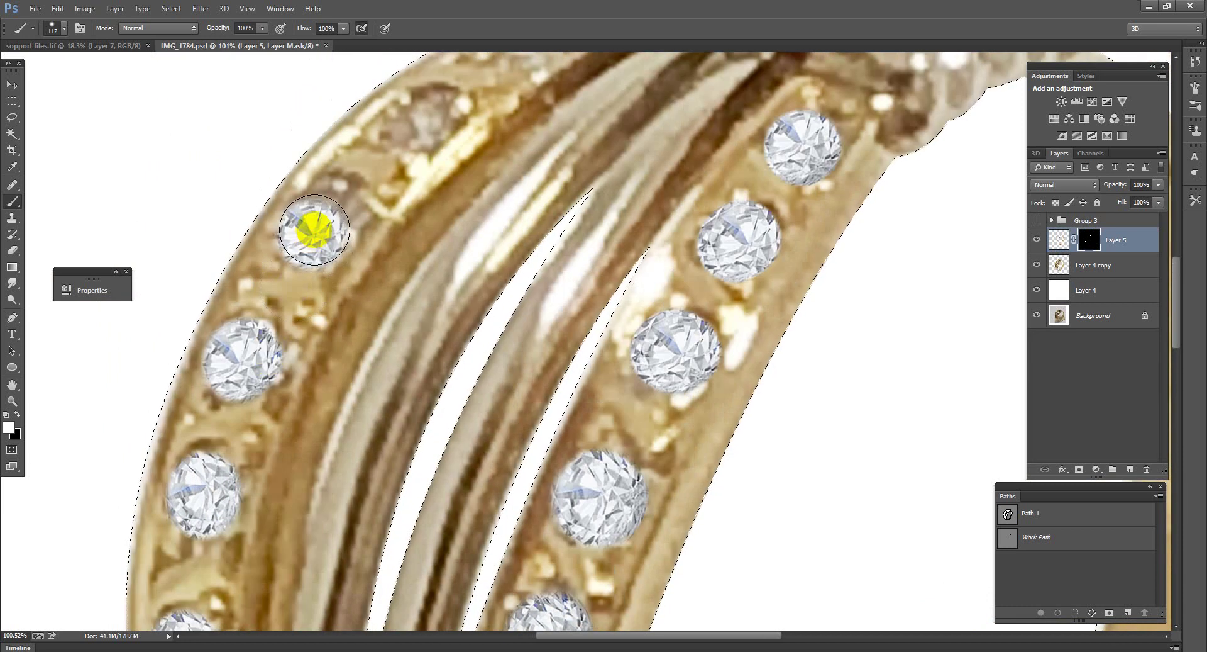
left_click_drag(314, 230, 318, 221)
left_click_drag(418, 121, 418, 113)
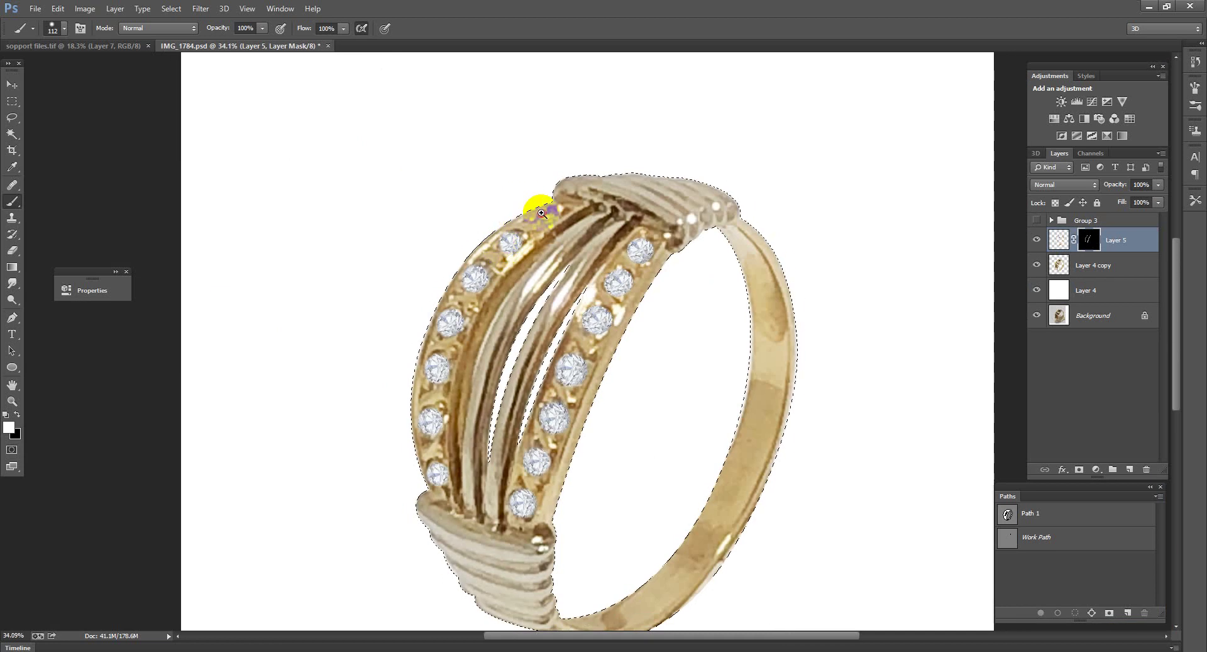
mouse_move(541, 288)
left_mouse_down()
mouse_move(583, 253)
mouse_move(1009, 326)
left_mouse_up()
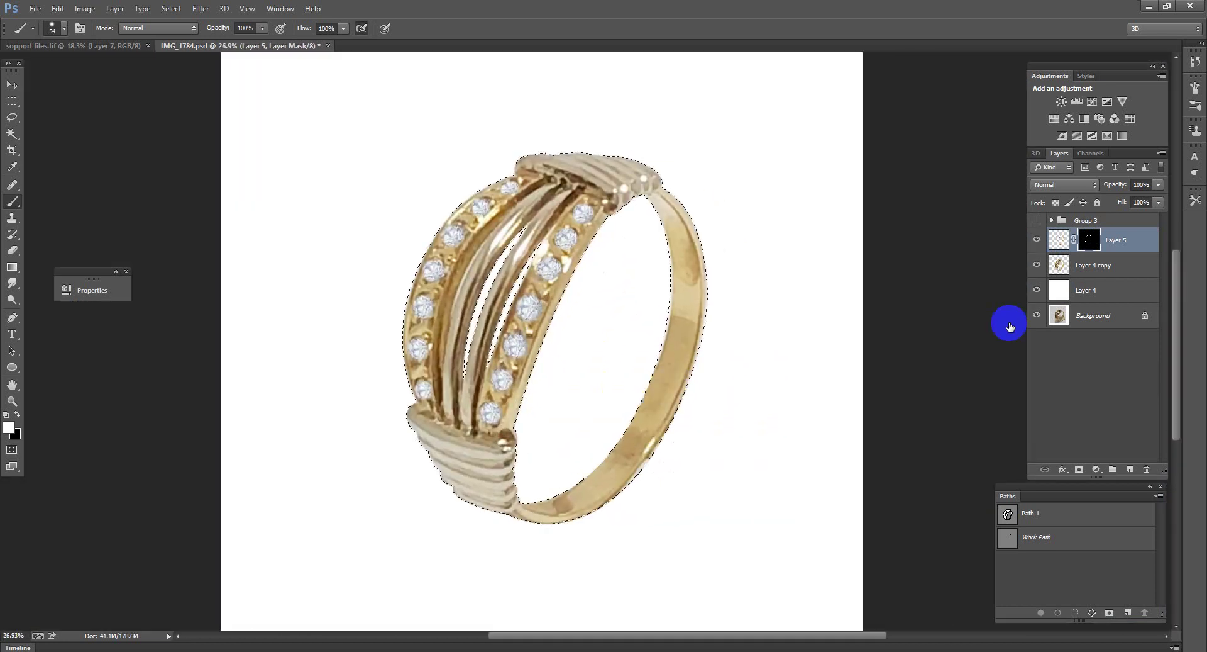
Step: Reveal bright polished gold along the ring's inner and right-hand band on Layer 5's mask
left_click(1060, 267, "ctrl")
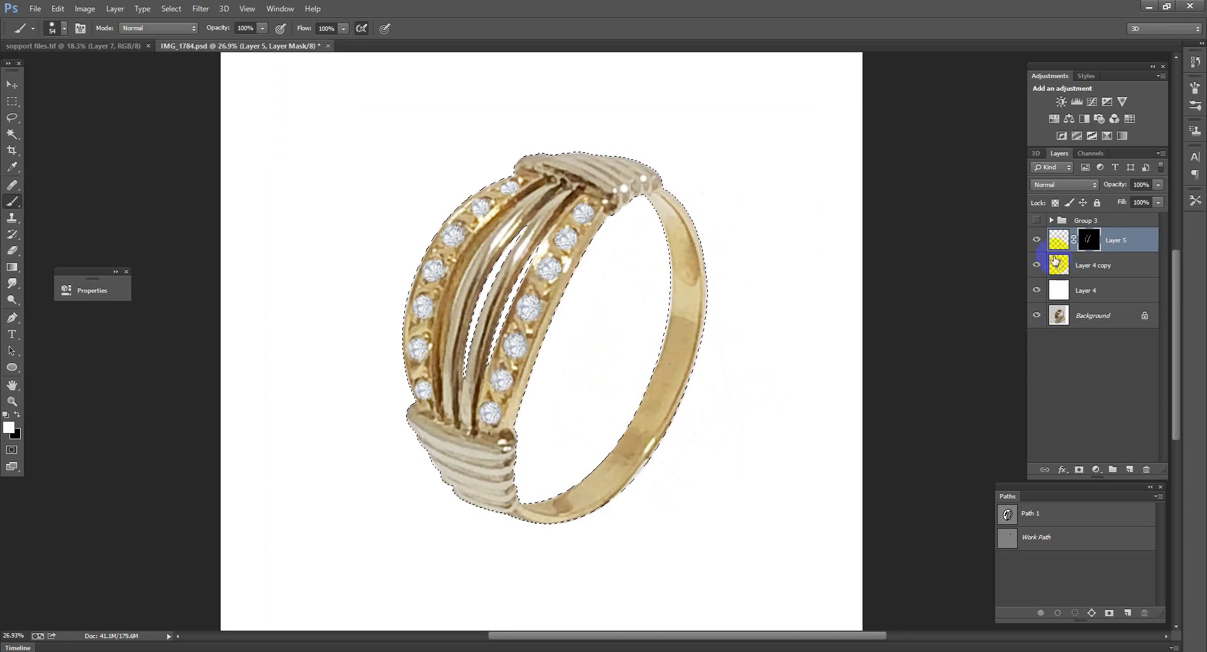
scroll(668, 262, "up", 3)
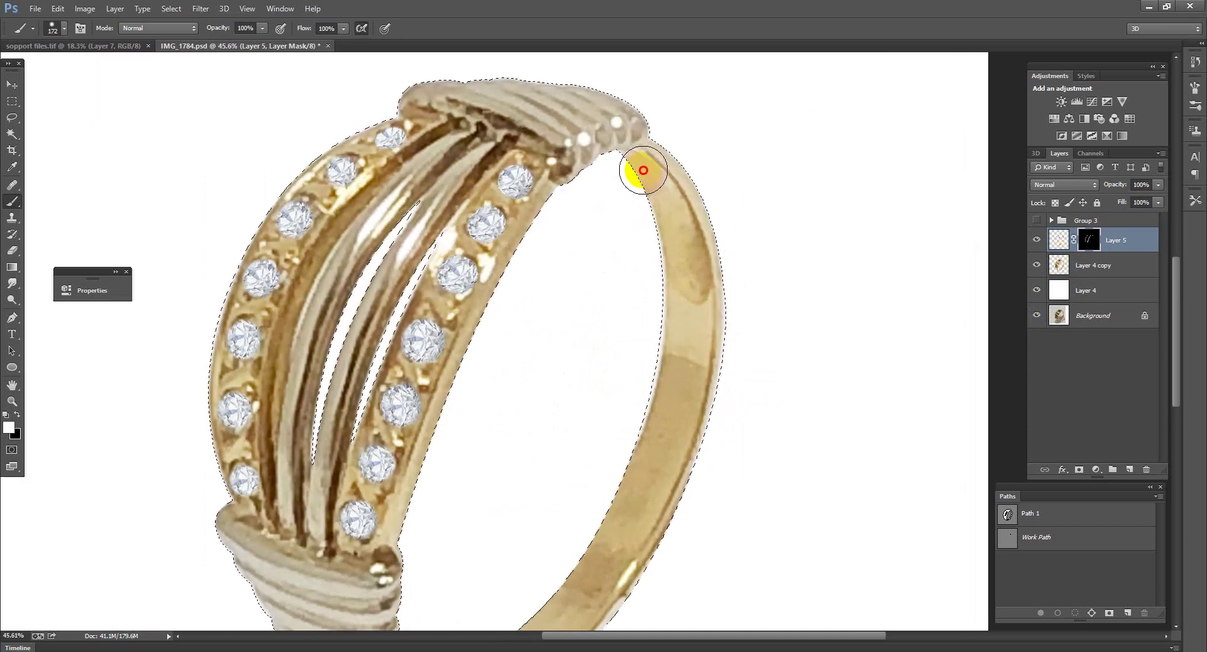
mouse_move(639, 179)
left_mouse_down()
mouse_move(692, 327)
mouse_move(668, 405)
left_mouse_up()
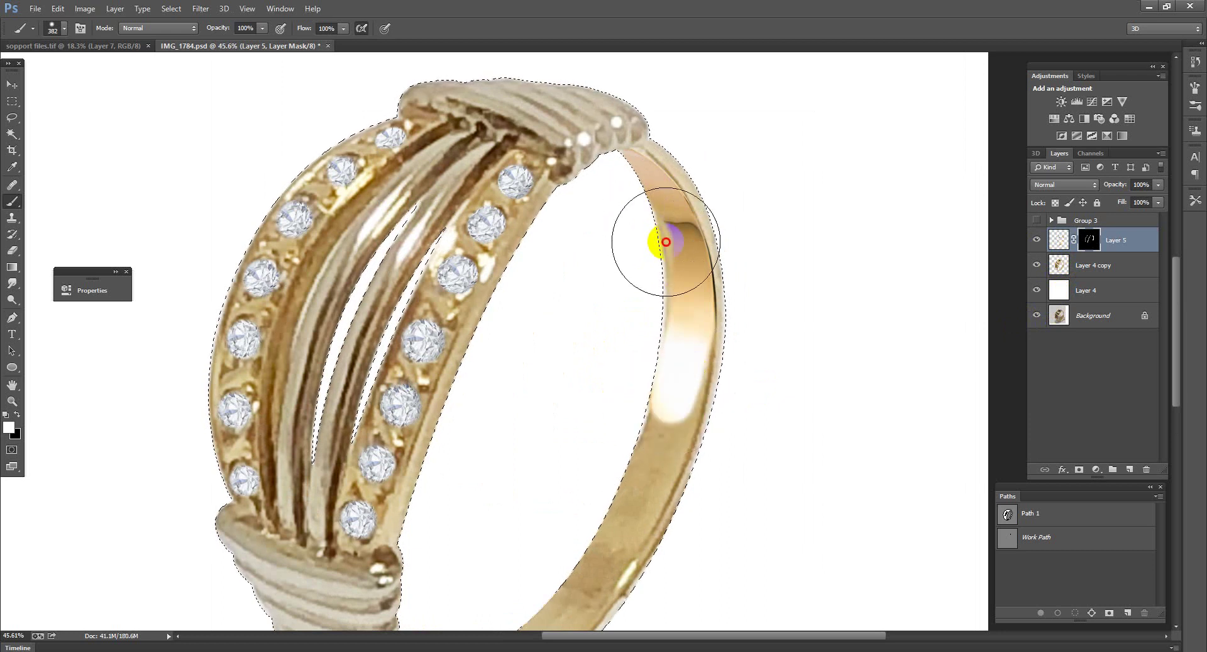
mouse_move(663, 240)
left_mouse_down()
mouse_move(654, 504)
mouse_move(687, 248)
mouse_move(629, 329)
mouse_move(504, 450)
left_mouse_up()
Step: Fit the whole image on screen and make Layer 4 copy the active layer
key("ctrl+minus")
key("ctrl+0")
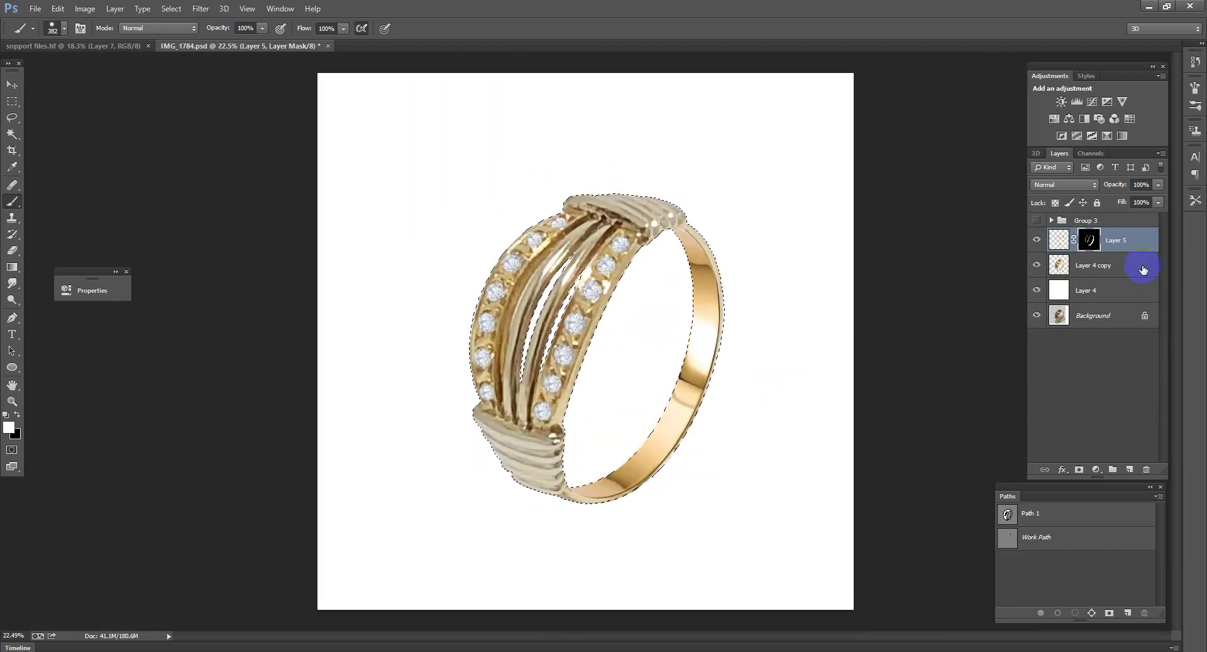
left_click(1067, 269)
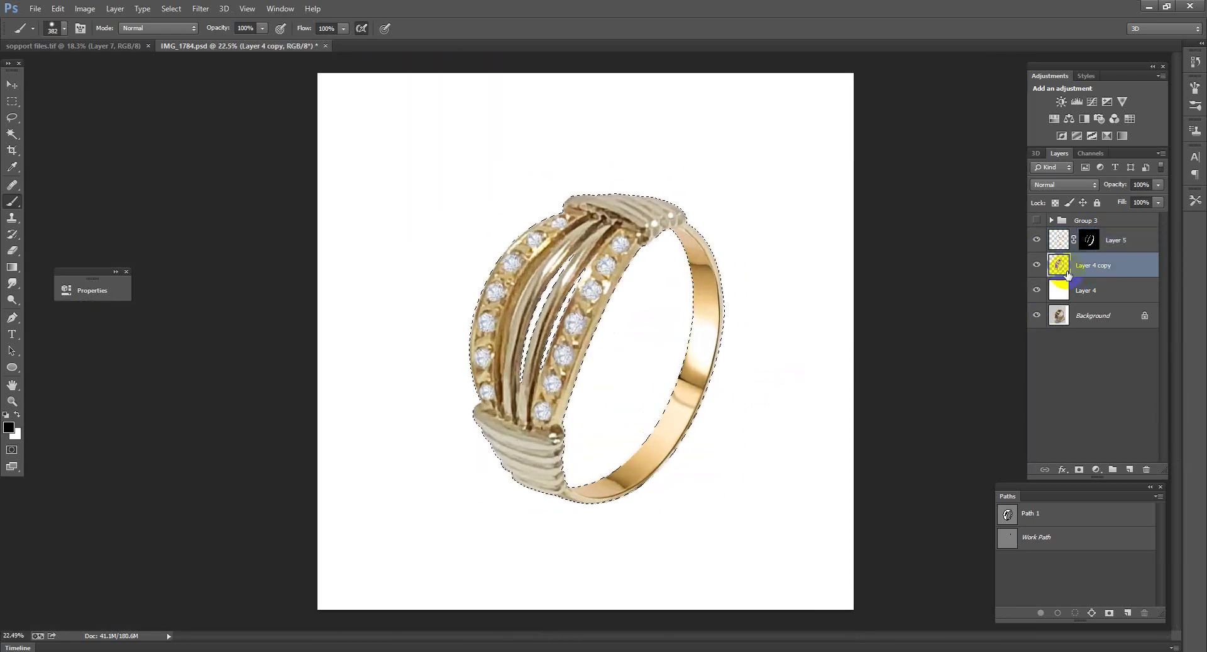
Step: Try a Curves midtone lift on the ring, then delete it and reset colours to black and white
left_click(1096, 104)
left_click_drag(314, 407, 313, 398)
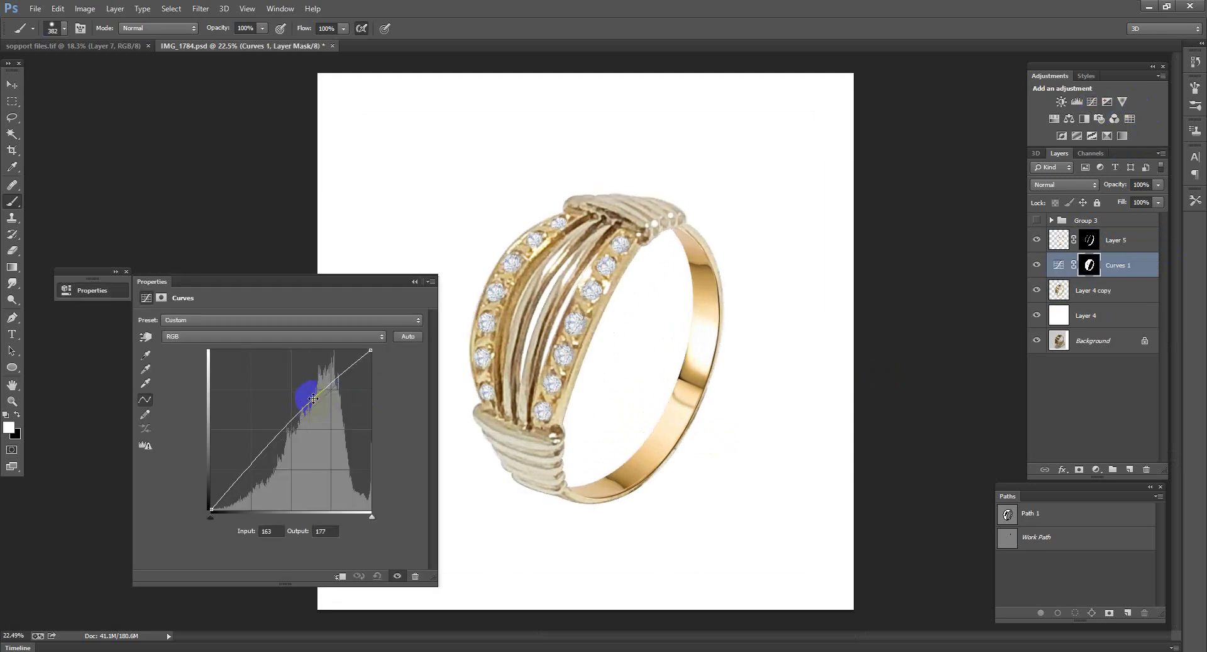
left_click(415, 281)
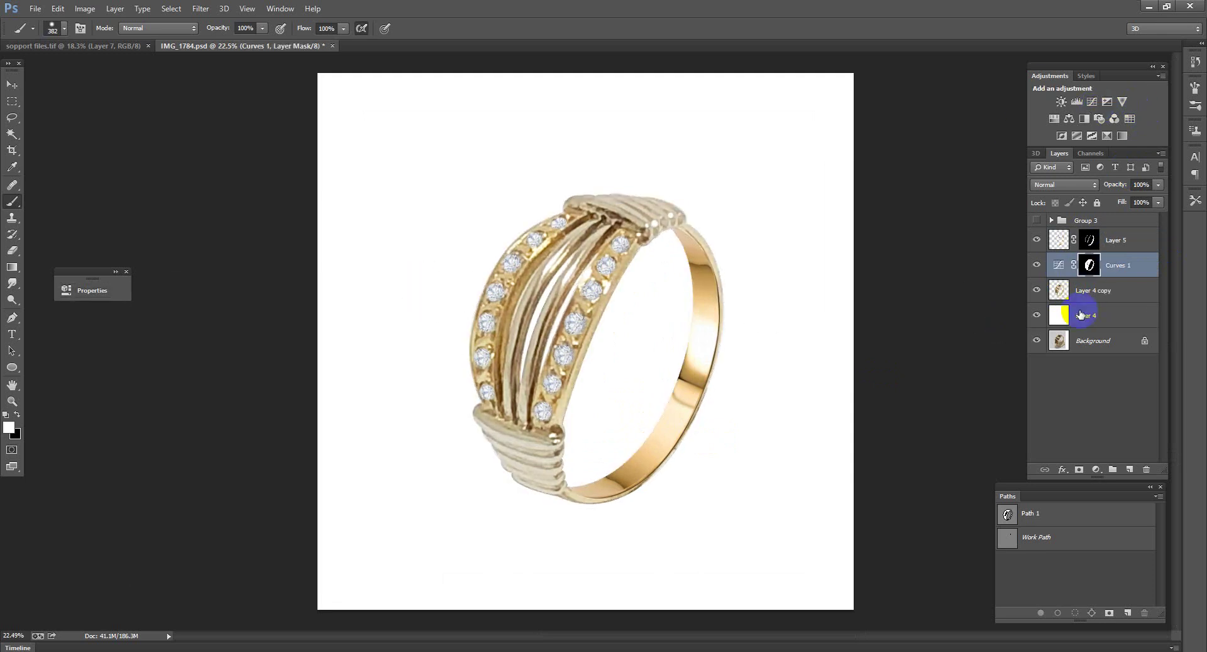
key("Delete")
key("x")
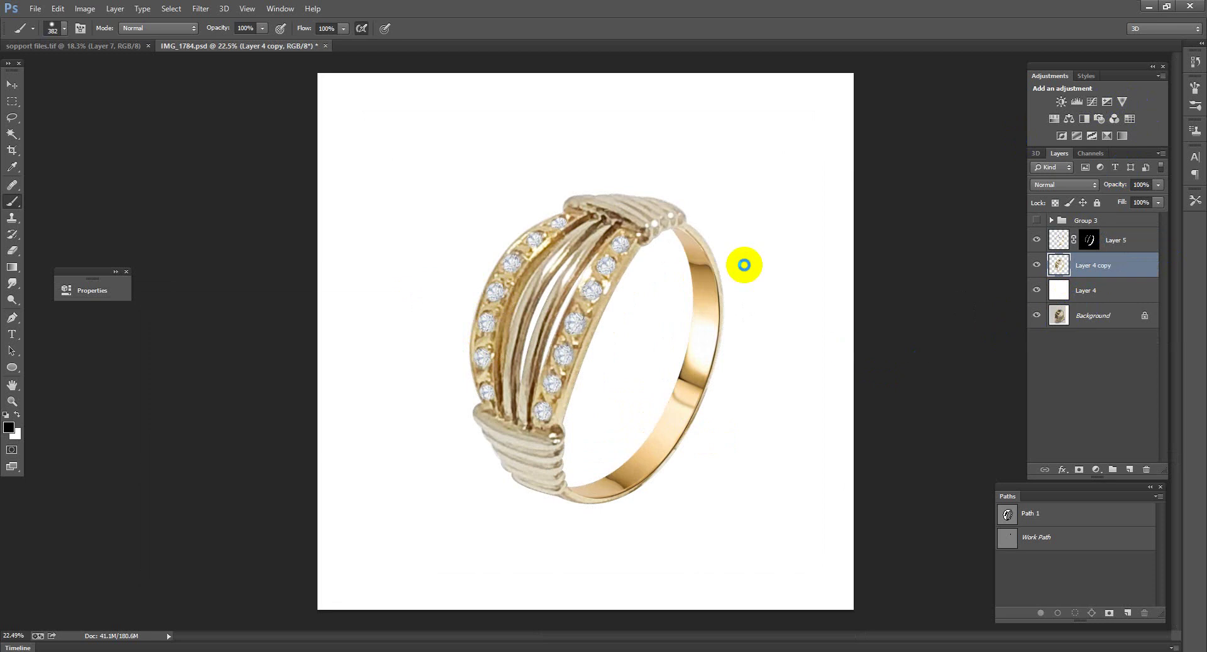
Step: Apply Camera Raw luminance noise reduction of 98 to Layer 4 copy
key("ctrl+shift+a")
left_click(828, 150)
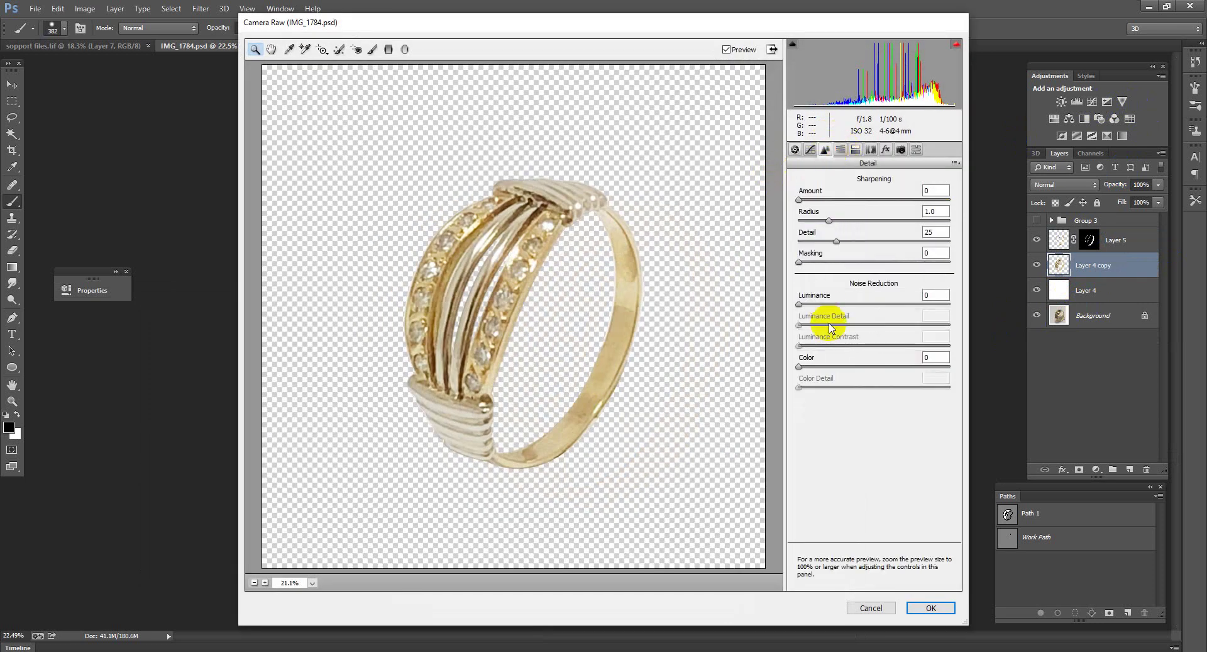
left_click_drag(800, 305, 937, 302)
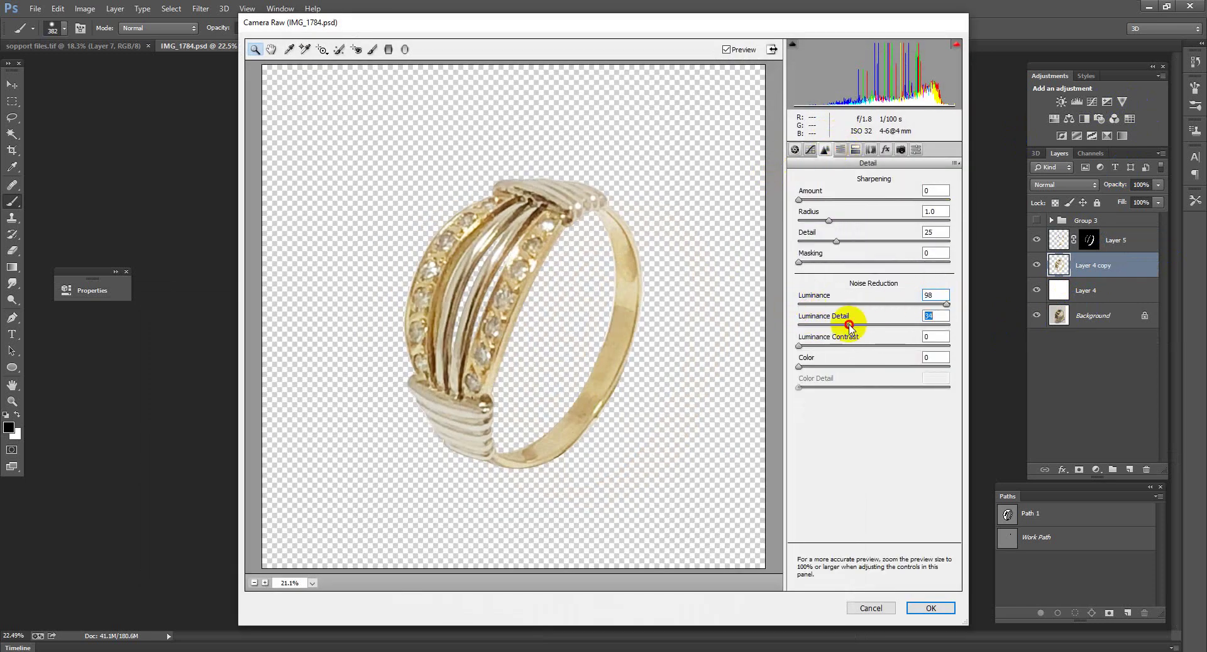
left_click(923, 608)
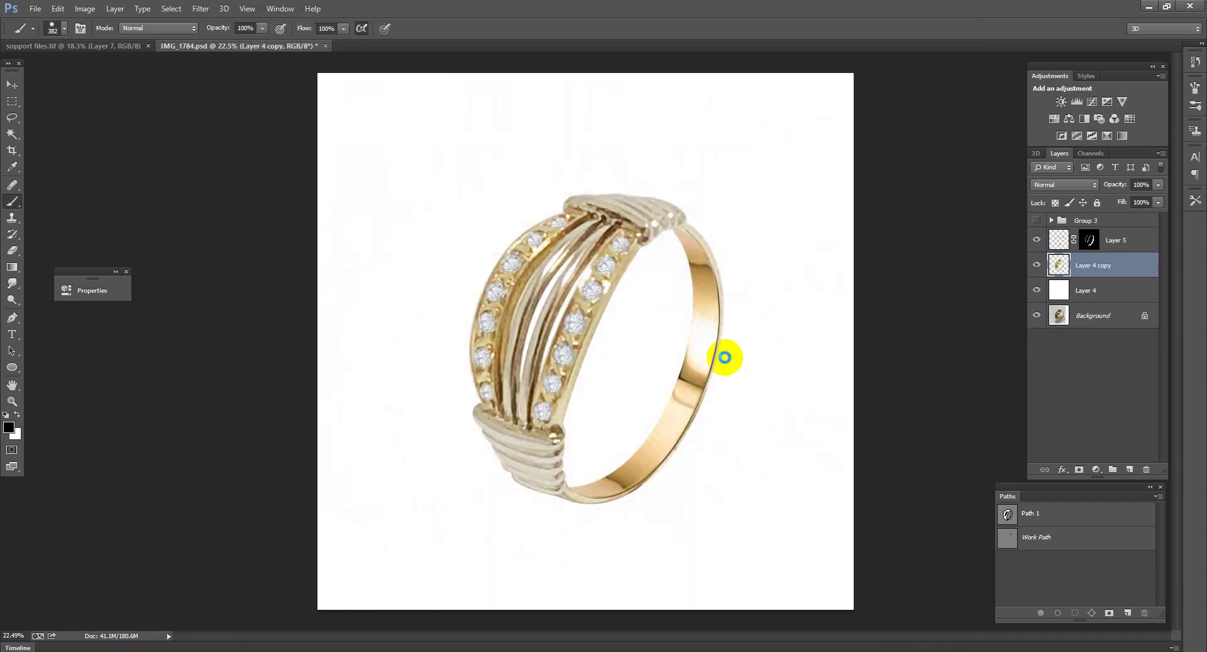
scroll(726, 357, "down", 5)
Step: Load the ring outline as a selection and set up a 43 px Smudge brush at 59% strength
scroll(642, 296, "up", 7)
left_click(1061, 265, "ctrl")
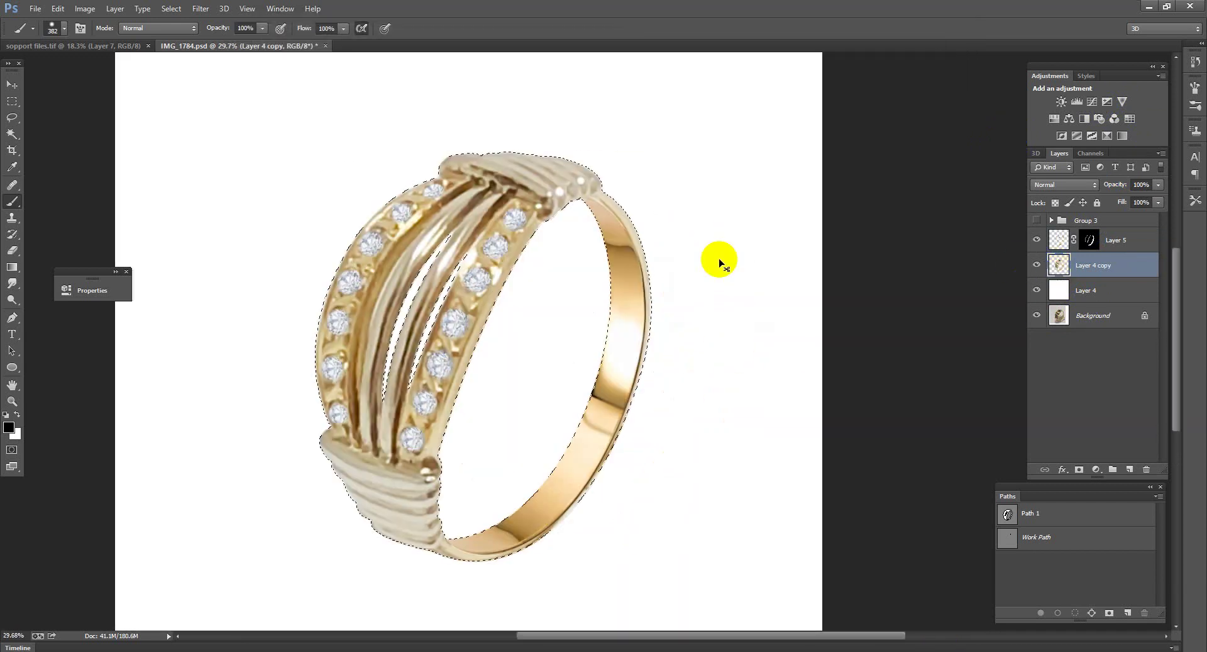
left_click(12, 283)
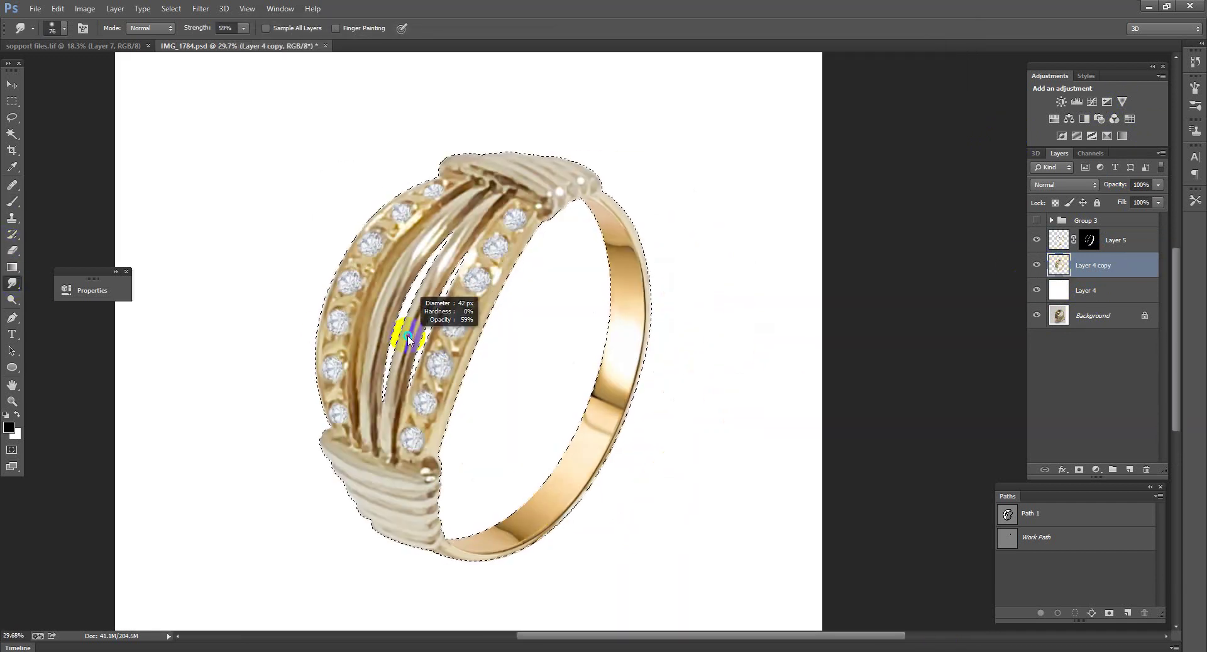
scroll(428, 242, "up", 5)
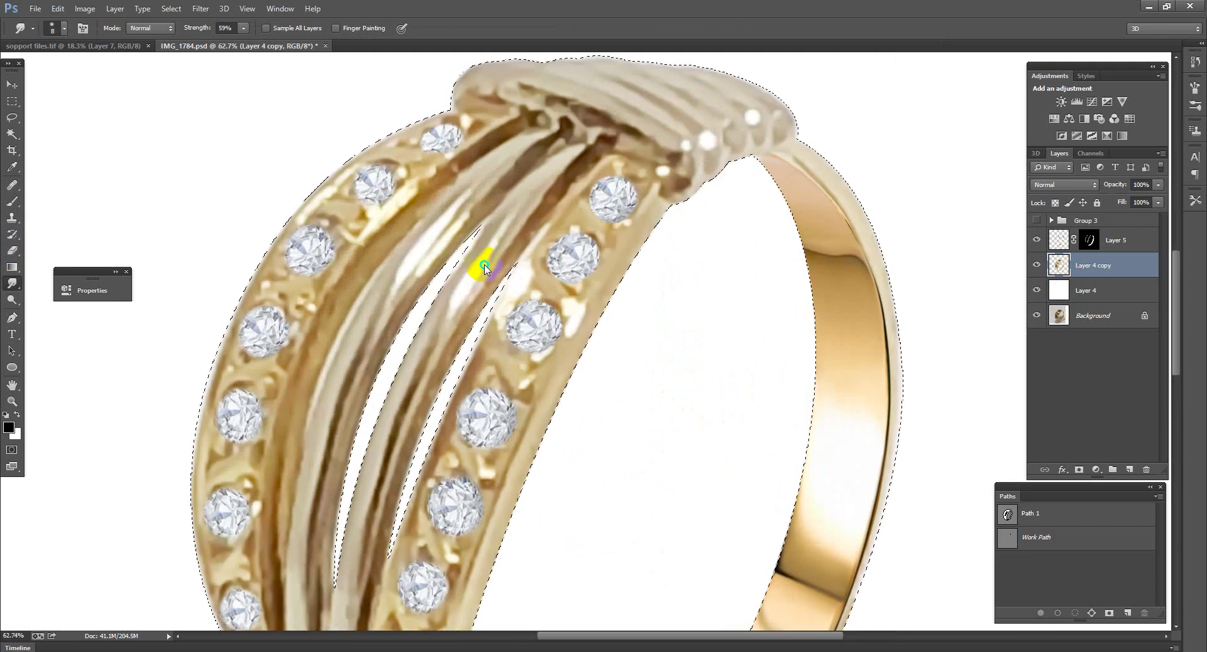
left_click_drag(484, 267, 472, 276)
Step: Smudge the streaky stripes on the inner bands and along the gap between them
left_click_drag(548, 175, 503, 236)
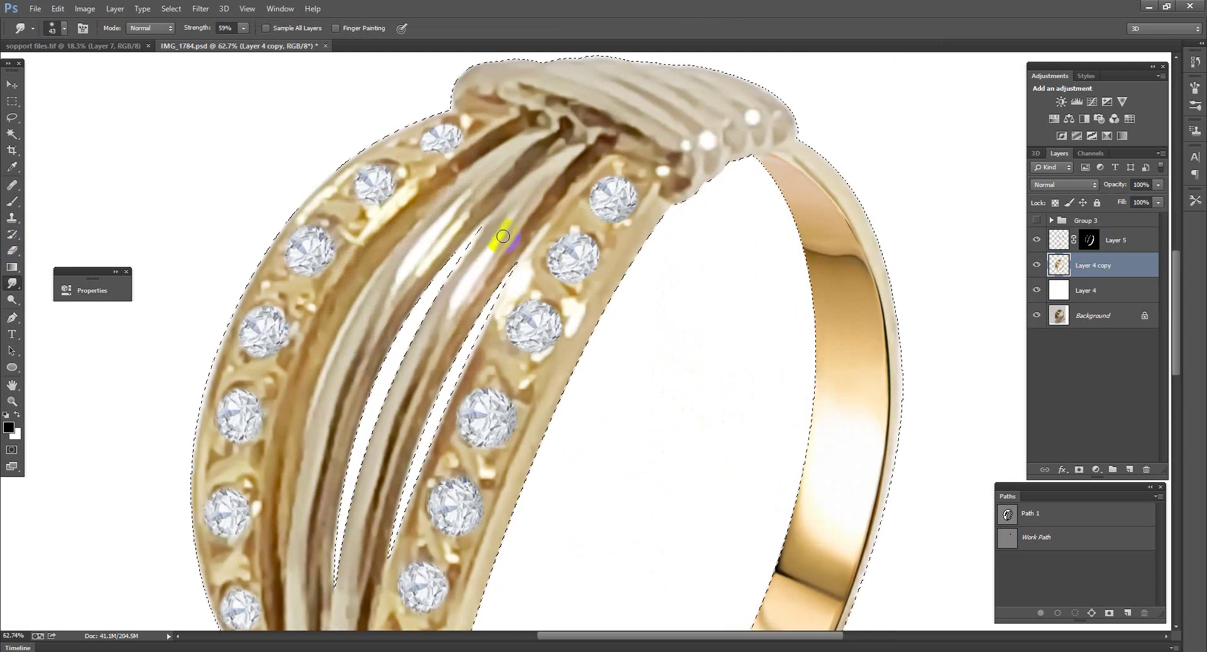
left_click_drag(580, 140, 511, 186)
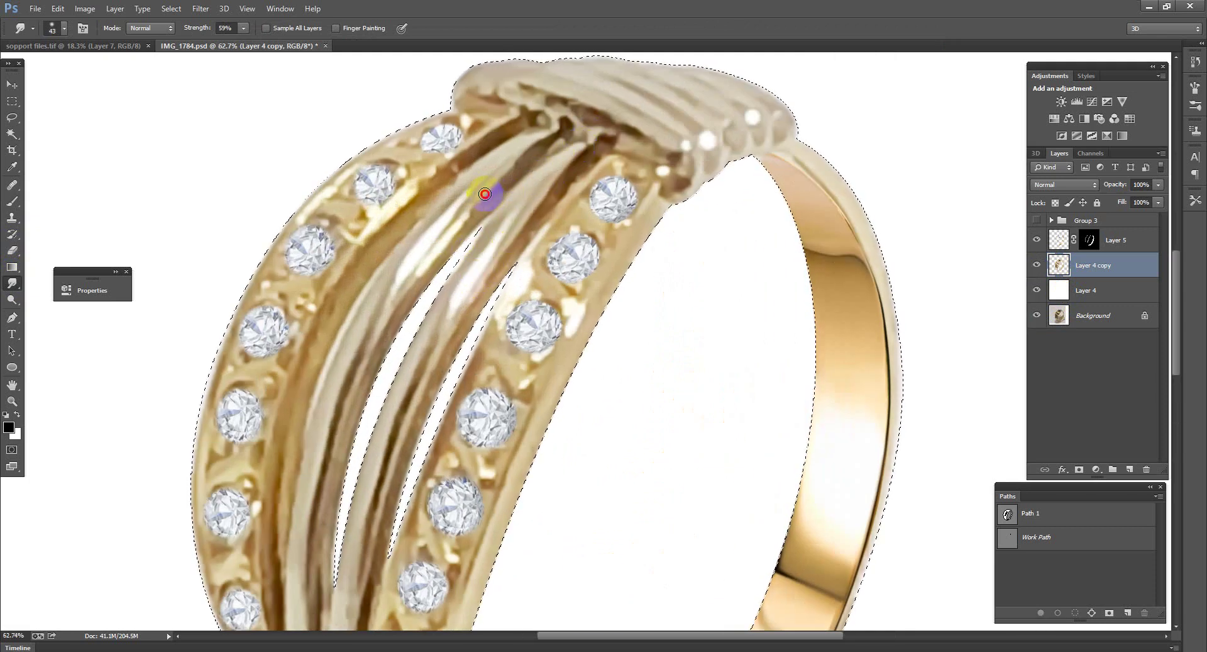
left_click_drag(391, 350, 471, 154)
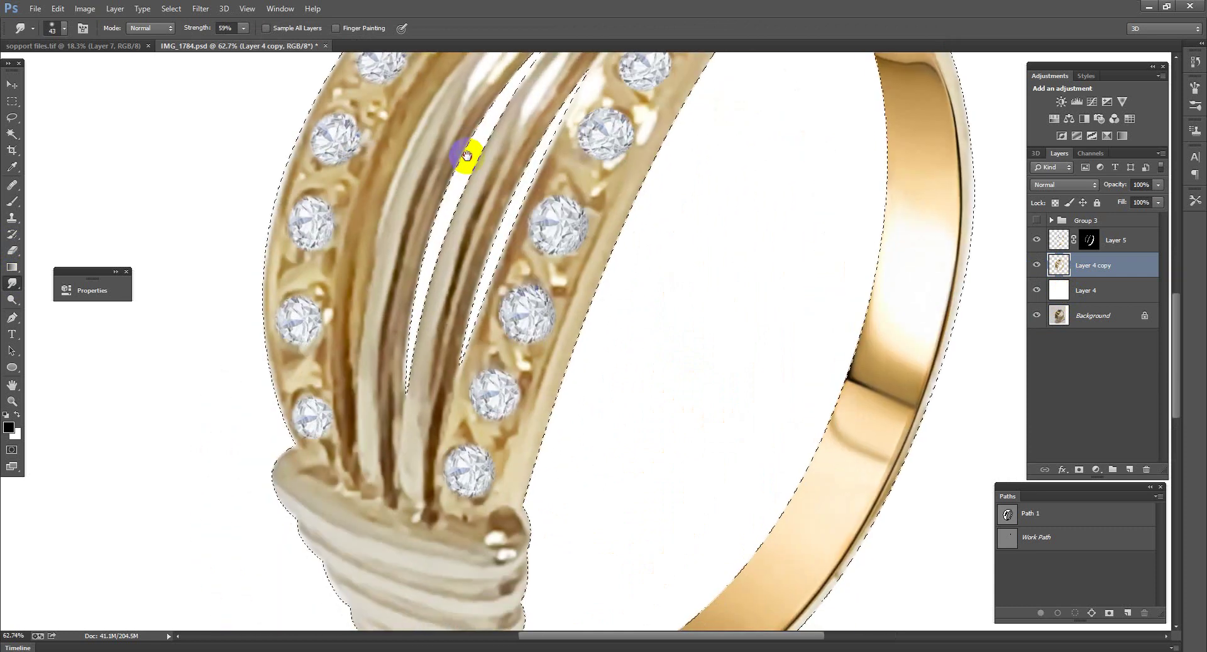
left_click_drag(385, 298, 417, 329)
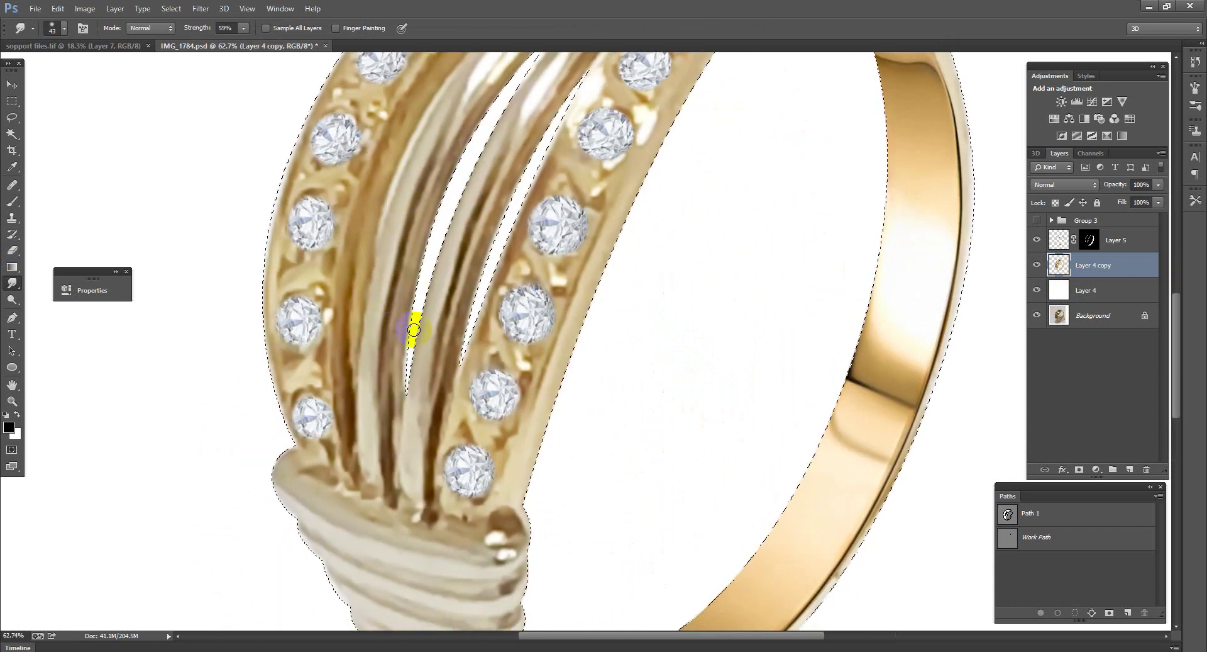
scroll(418, 328, "down", 5)
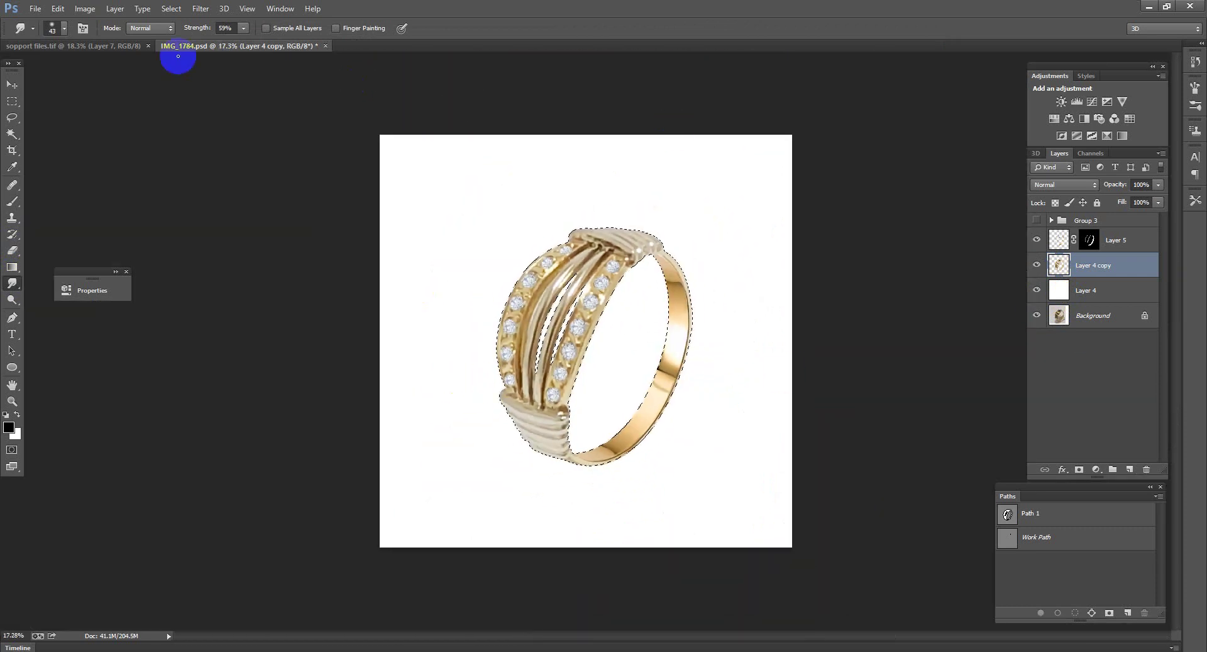
Step: Sample a tan gold colour from the sopport files reference document
left_click(119, 48)
key("b")
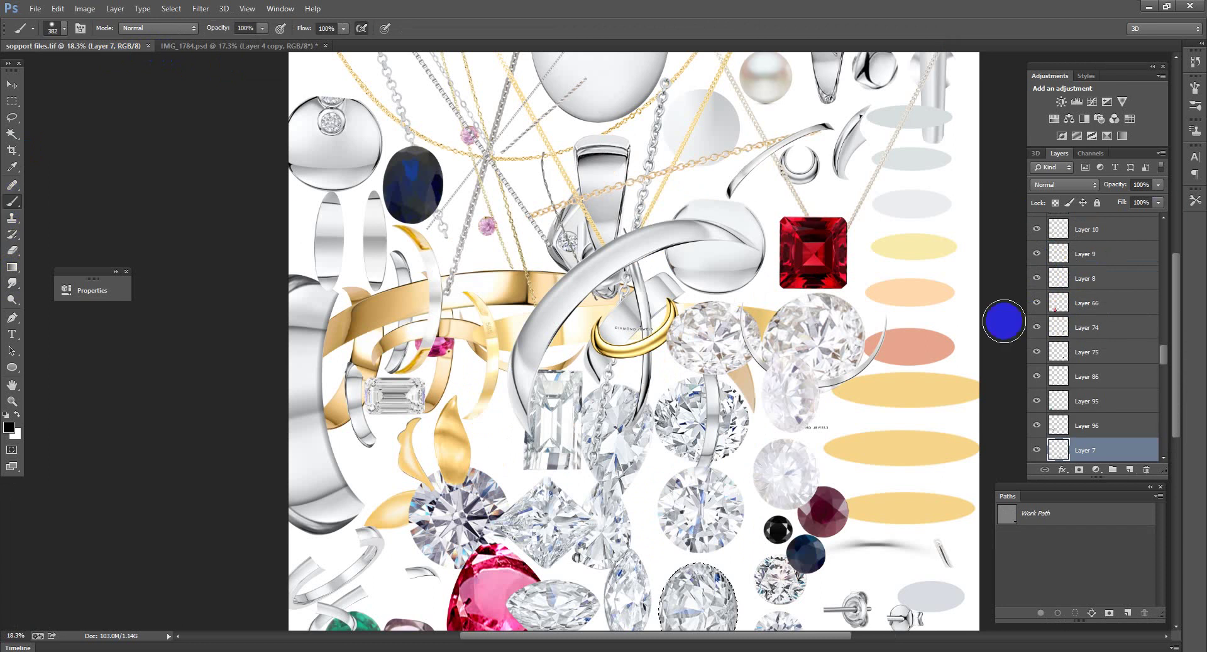
left_click(924, 385, "alt")
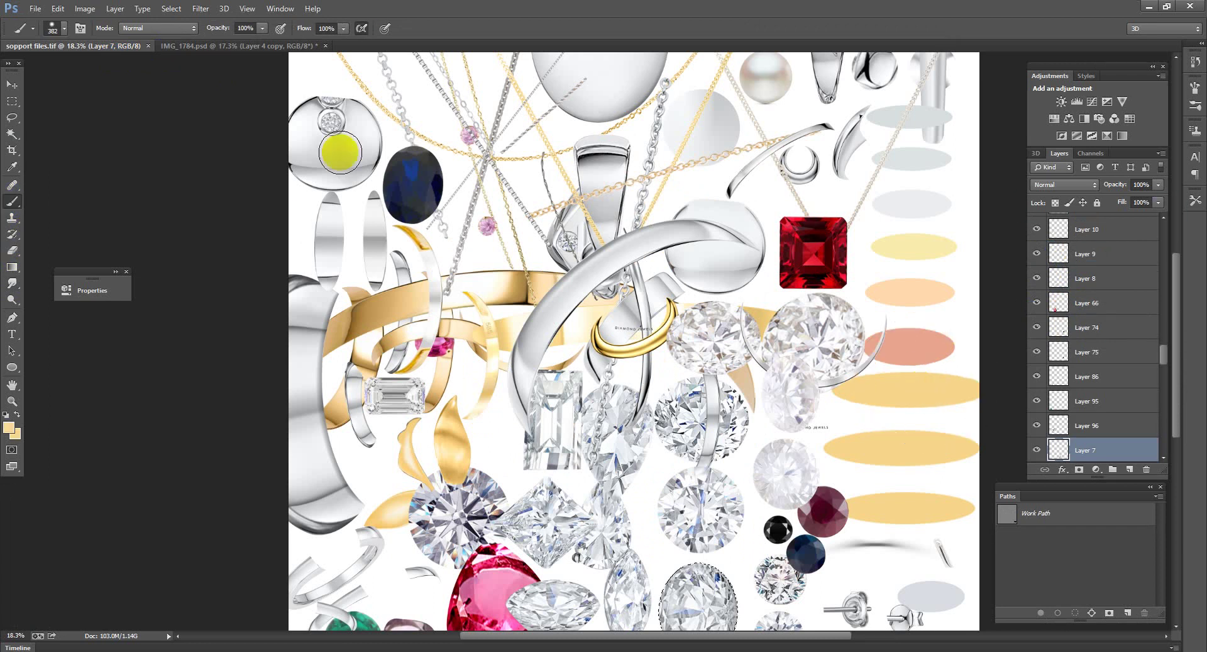
left_click(226, 44)
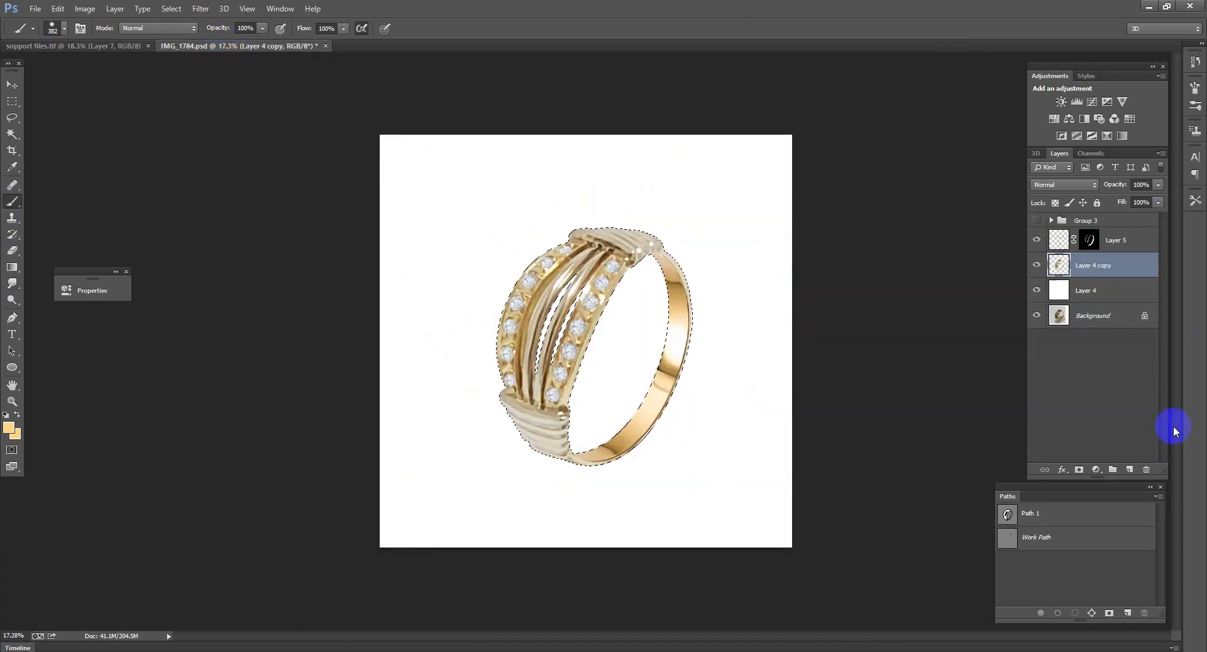
Step: Fill a new layer's ring selection with tan, set it to Color, and merge it into Layer 4 copy
left_click(1131, 469)
key("alt+BackSpace")
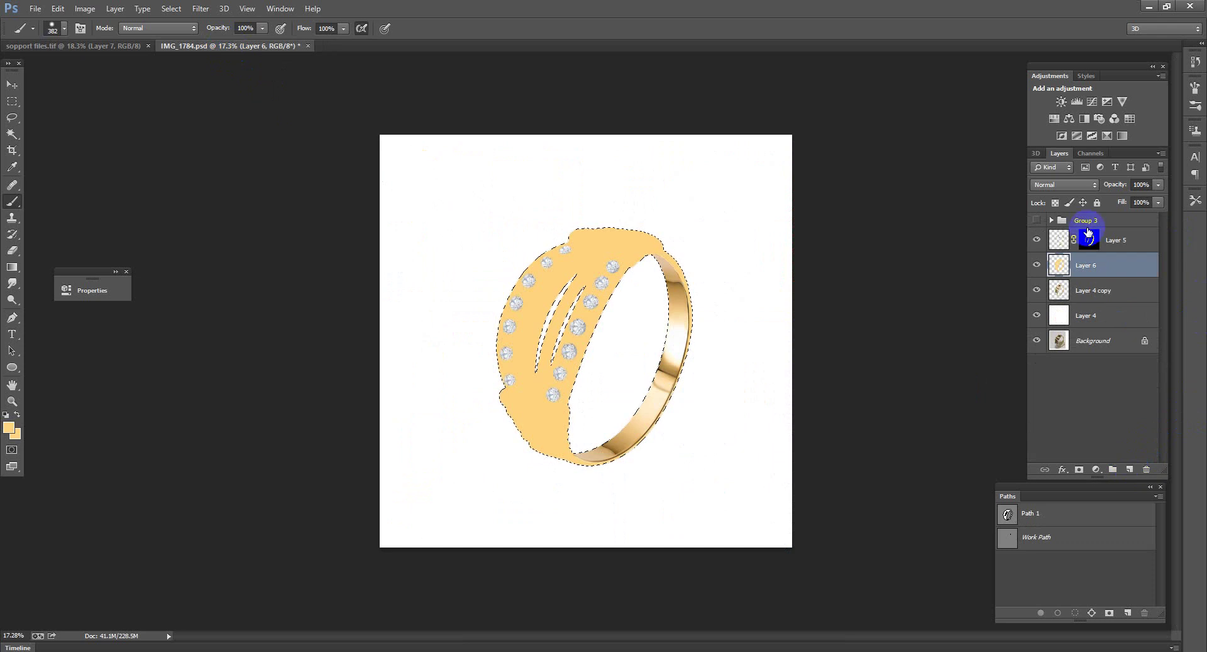
left_click(1064, 185)
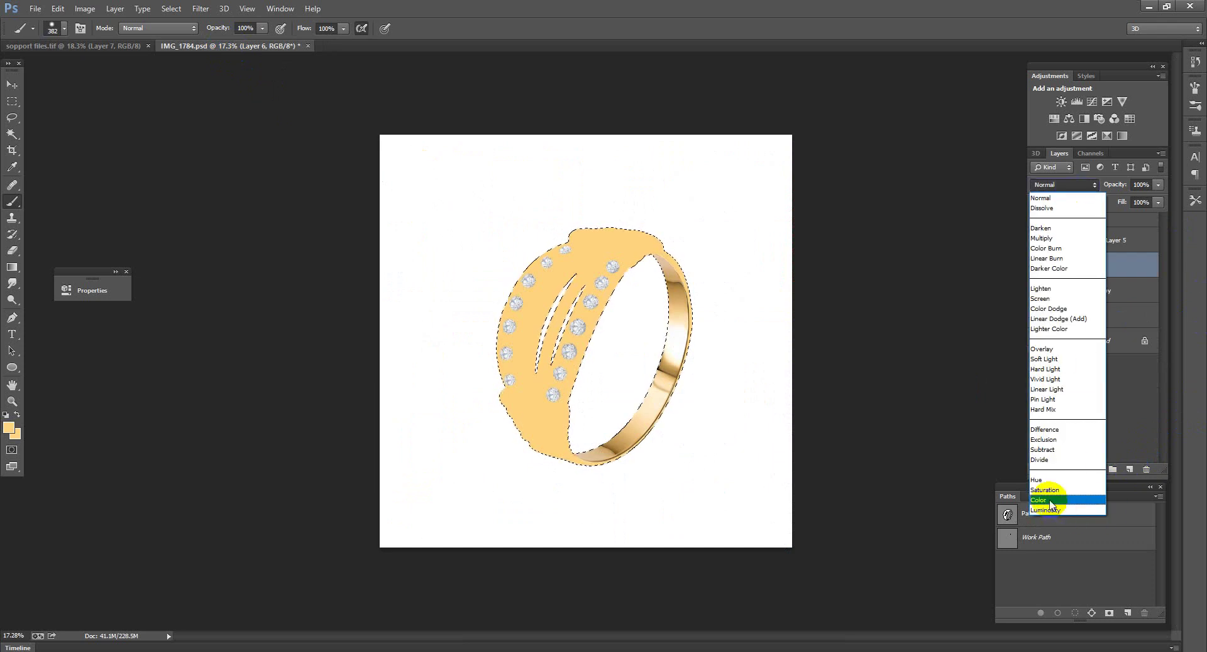
left_click(1063, 506)
scroll(566, 350, "down", 2)
scroll(625, 385, "up", 2)
scroll(664, 385, "up", 3)
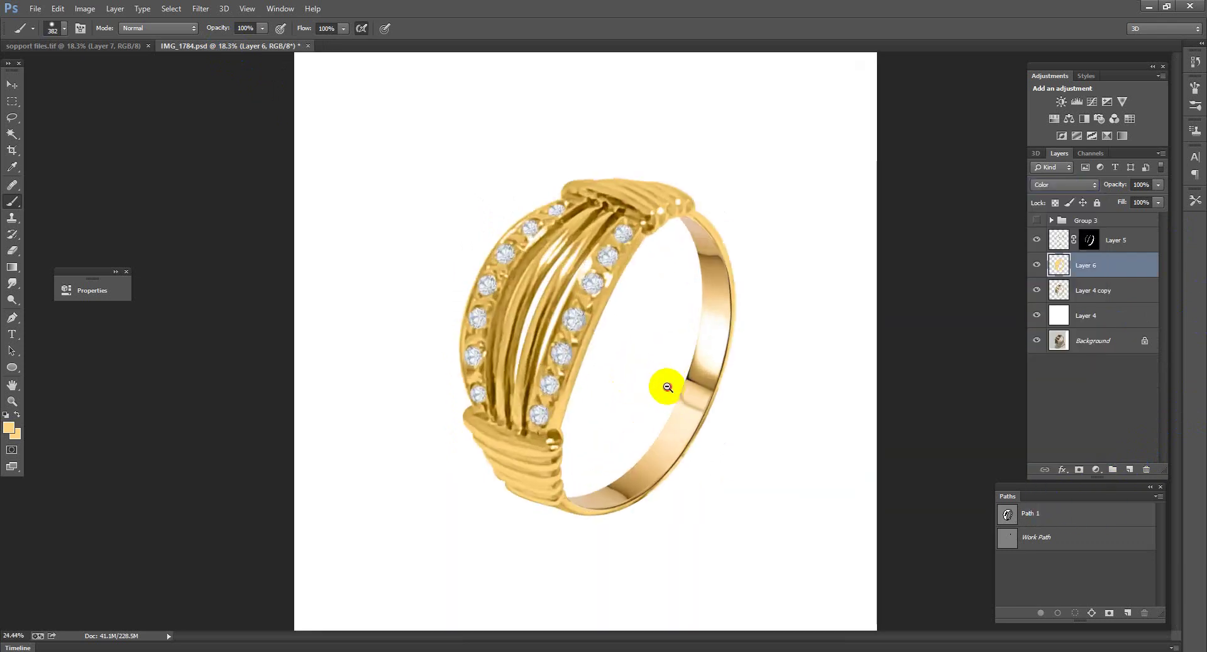
key("ctrl+e")
left_click(1062, 240)
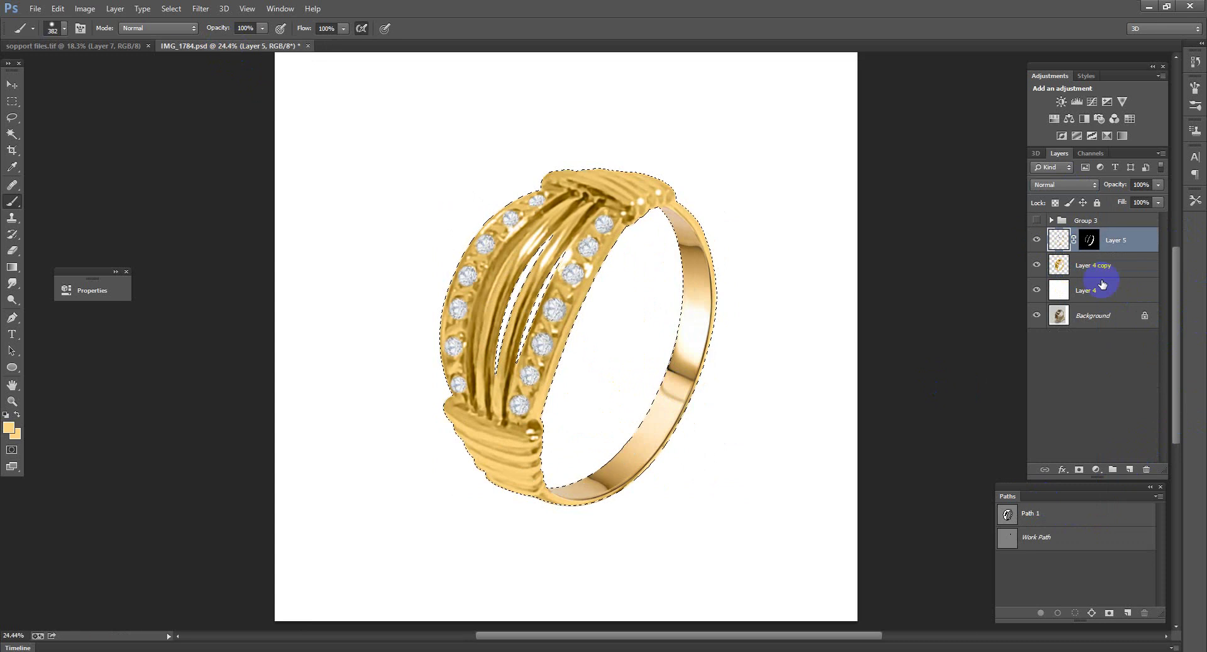
Step: Draw a closed path around the ring's right band and copy that area to new Layer 6
left_click(12, 317)
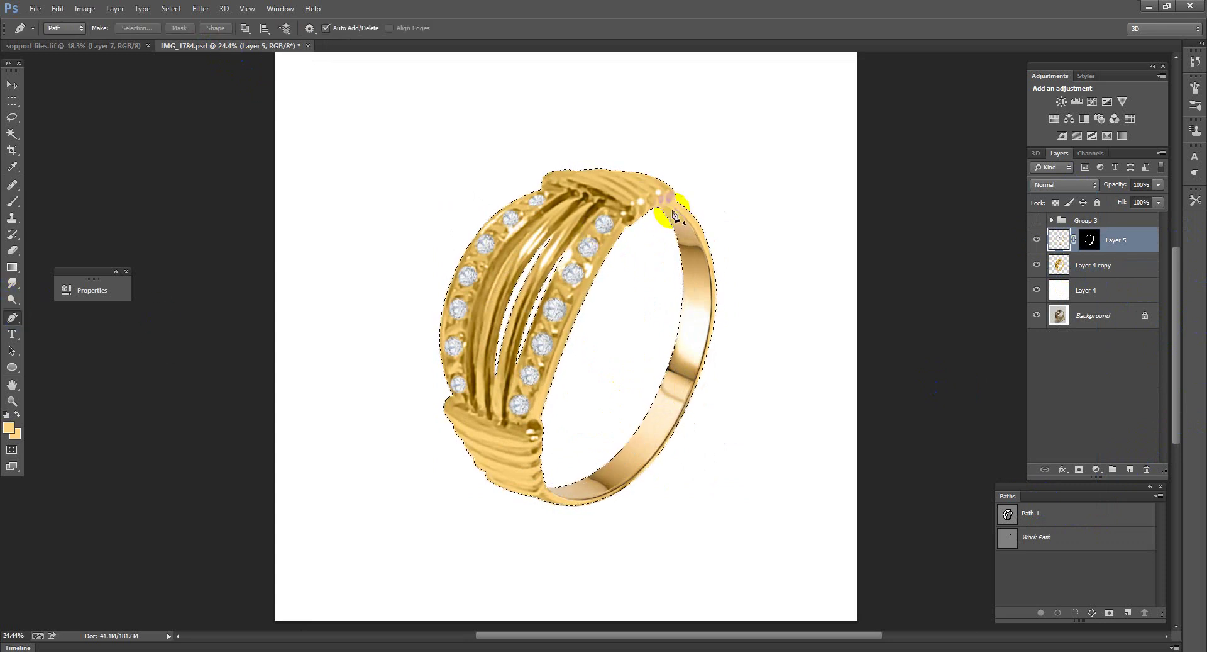
left_click(650, 212)
left_click(672, 170)
left_click_drag(773, 294, 776, 409)
left_click_drag(719, 500, 613, 542)
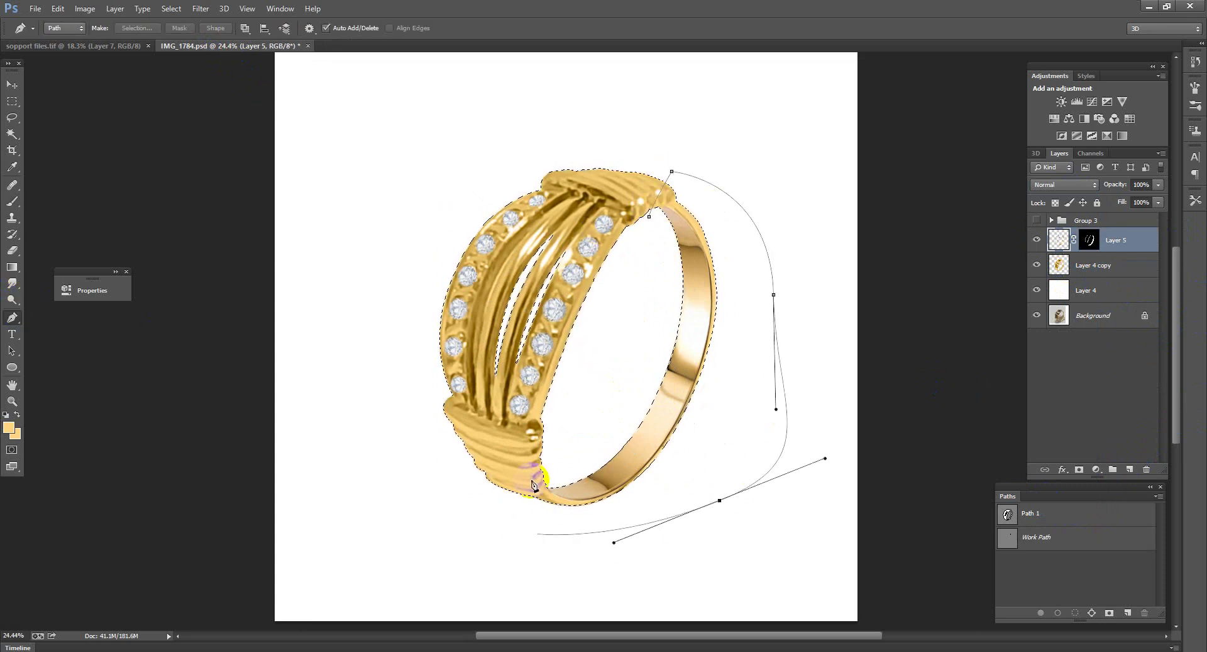
left_click(555, 469)
left_click(649, 216)
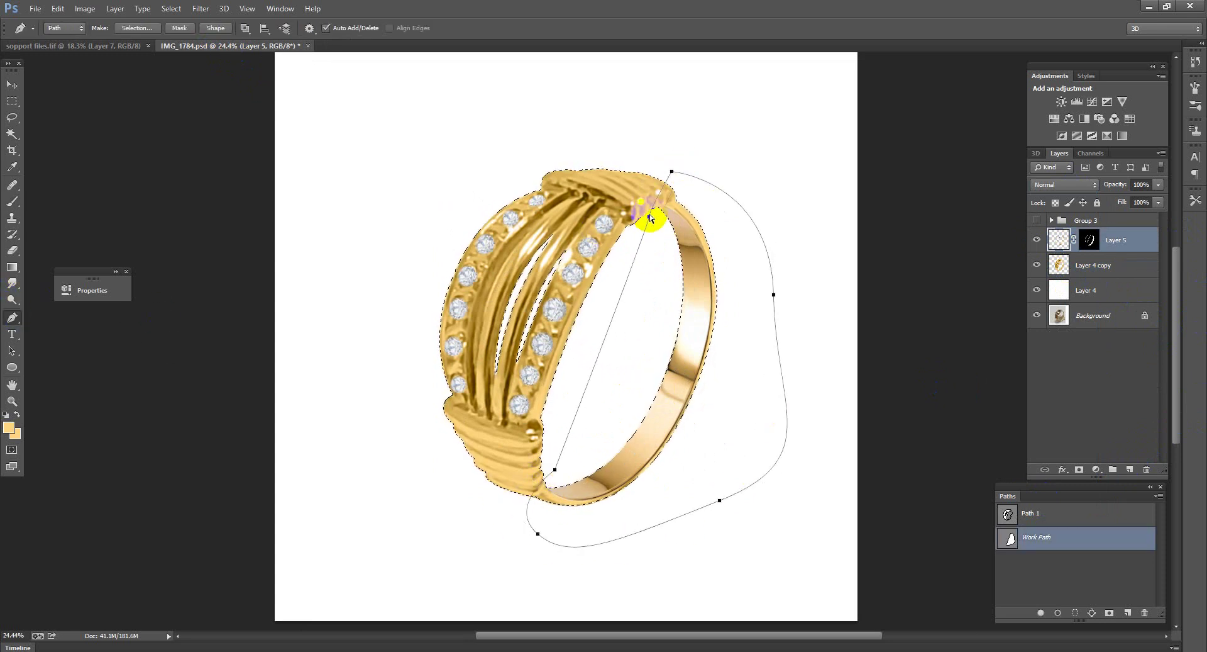
key("ctrl+Return")
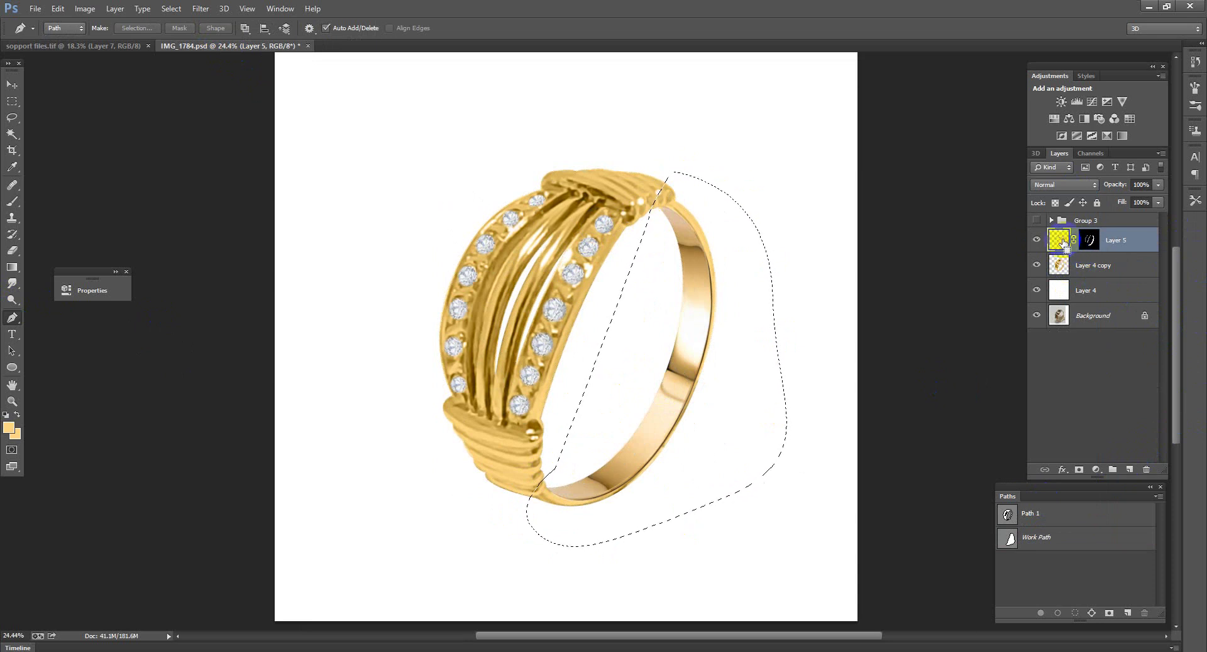
key("ctrl+j")
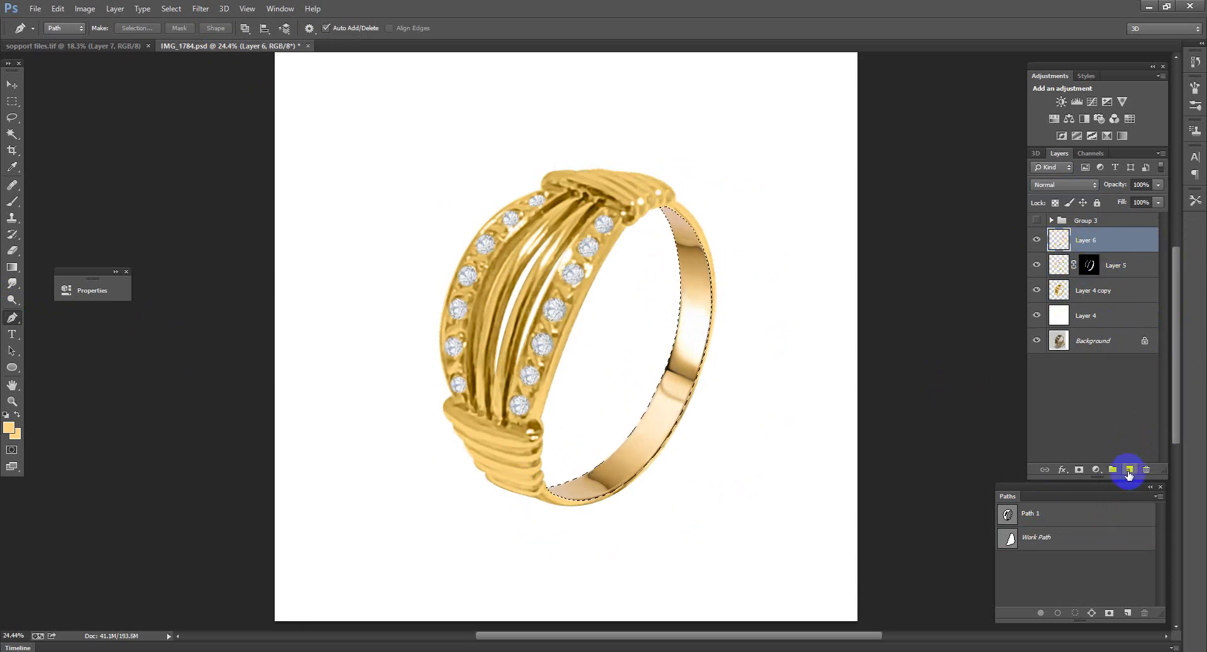
Step: Add Layer 7 and set its blend mode to Color to check the band shading
left_click(1130, 471)
key("ctrl+minus")
key("ctrl+minus")
key("ctrl+minus")
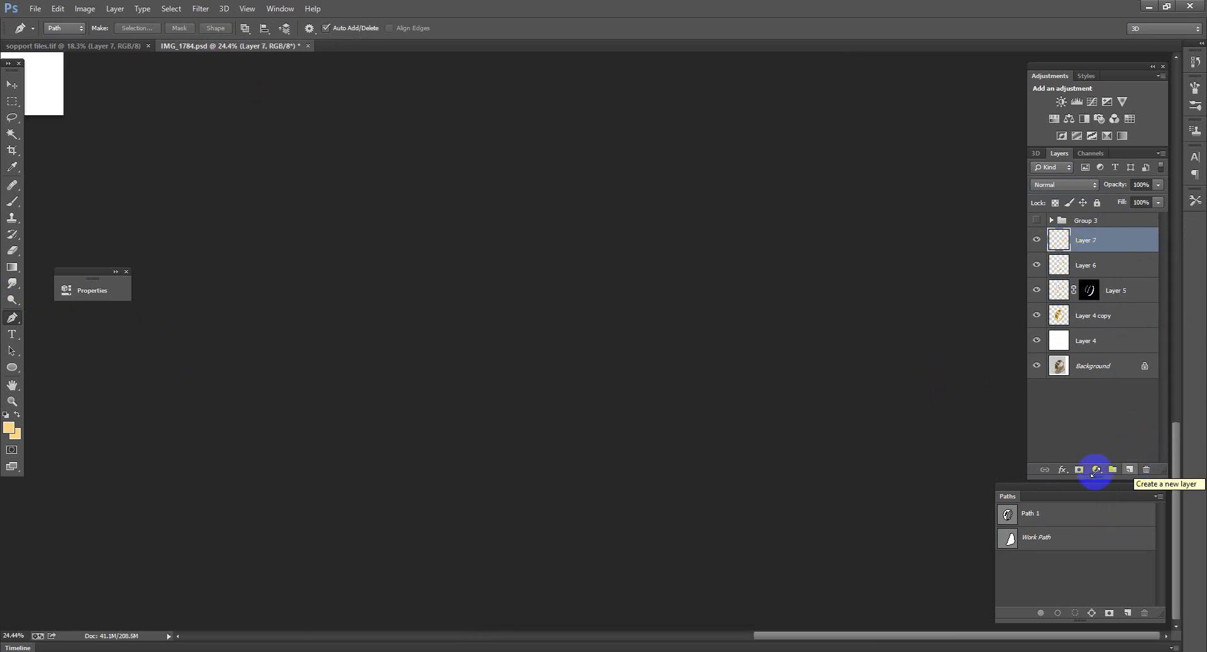
left_click_drag(605, 329, 924, 352)
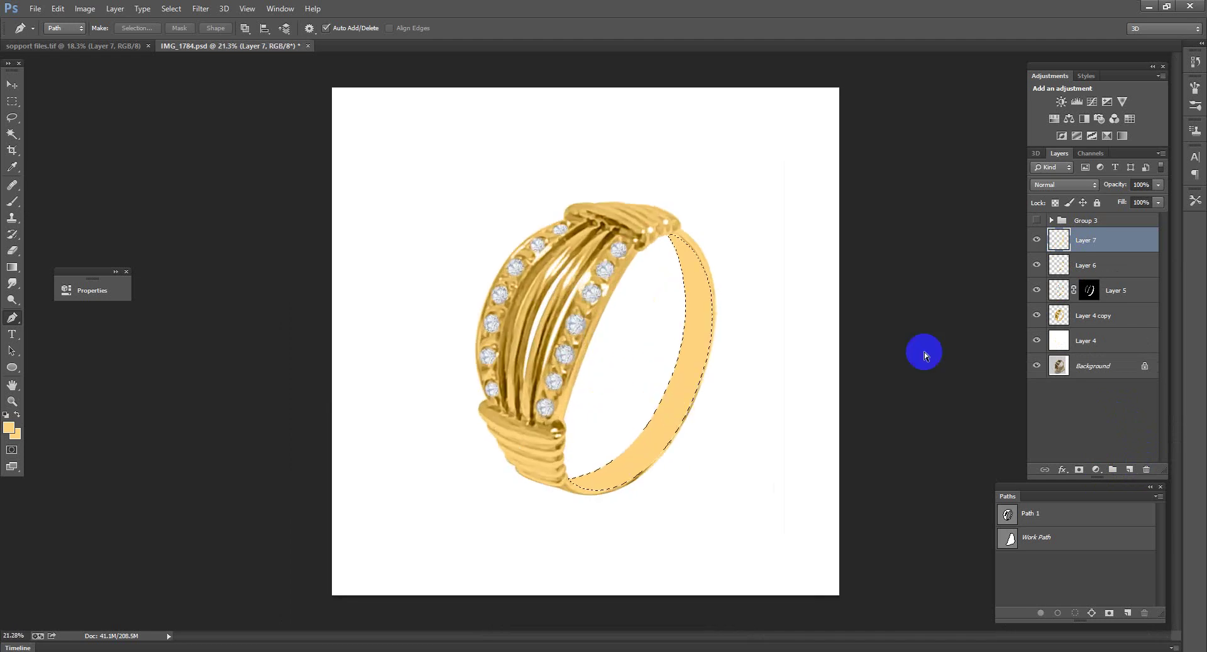
left_click(1078, 186)
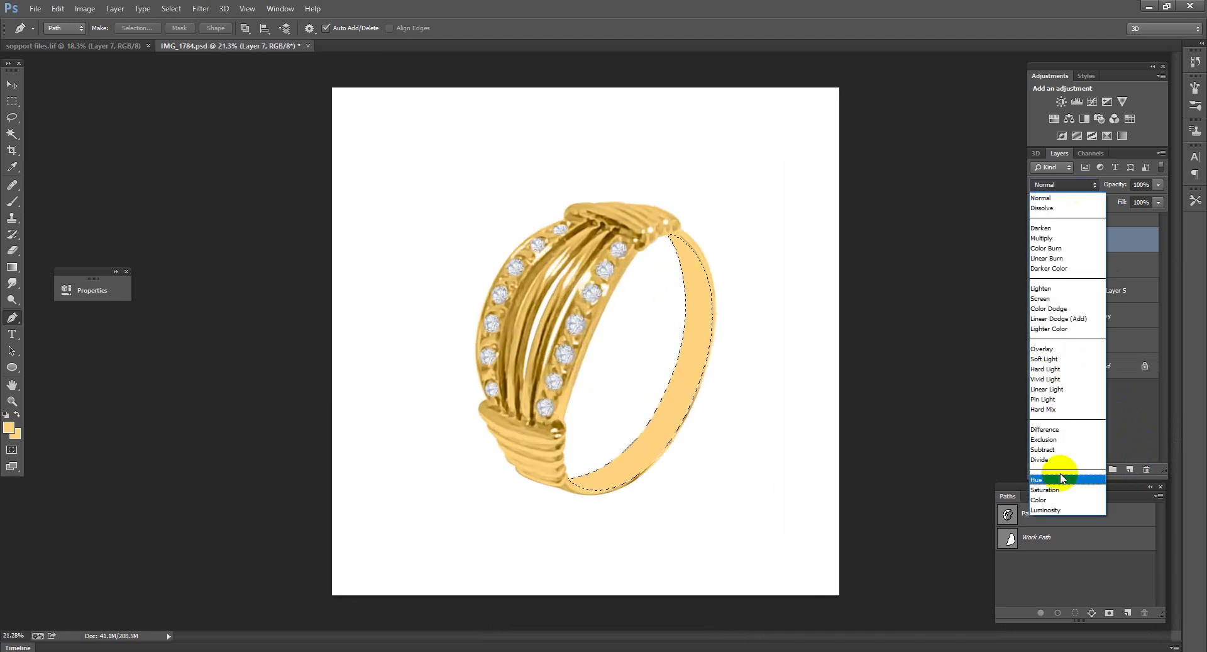
left_click(1051, 494)
left_click(730, 415, "alt")
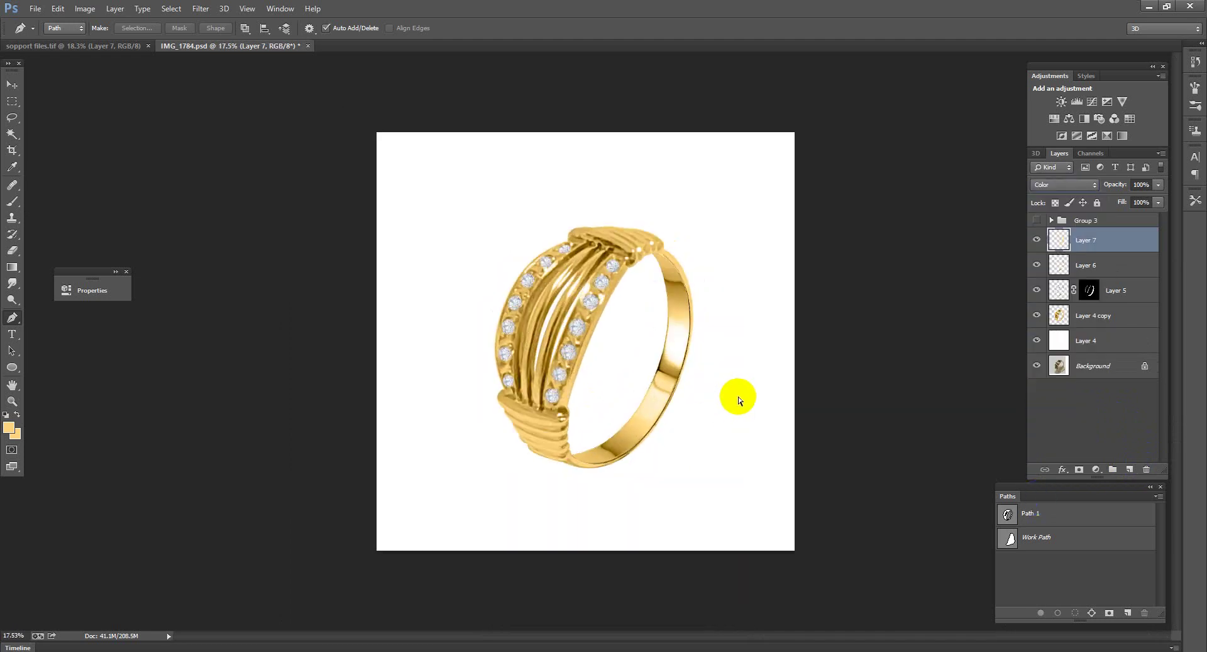
scroll(736, 363, "up", 1)
Step: Delete Layer 7 and restore Layer 6 to its position above Layer 5
key("Delete")
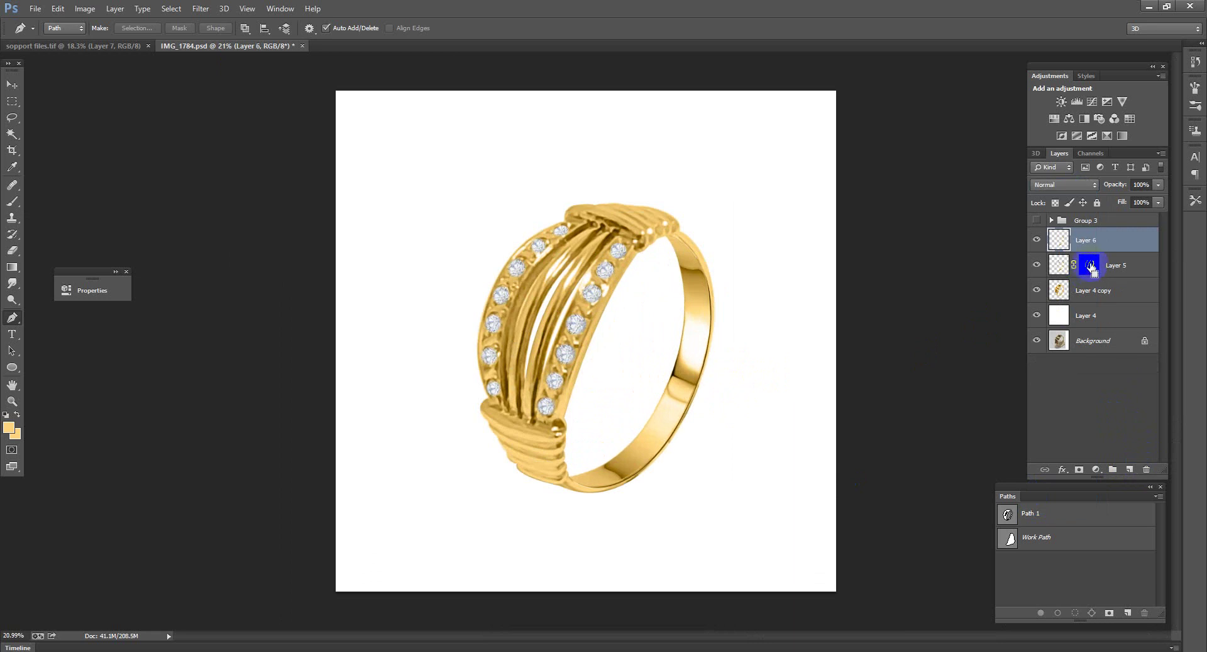
left_click_drag(1091, 251, 1094, 284)
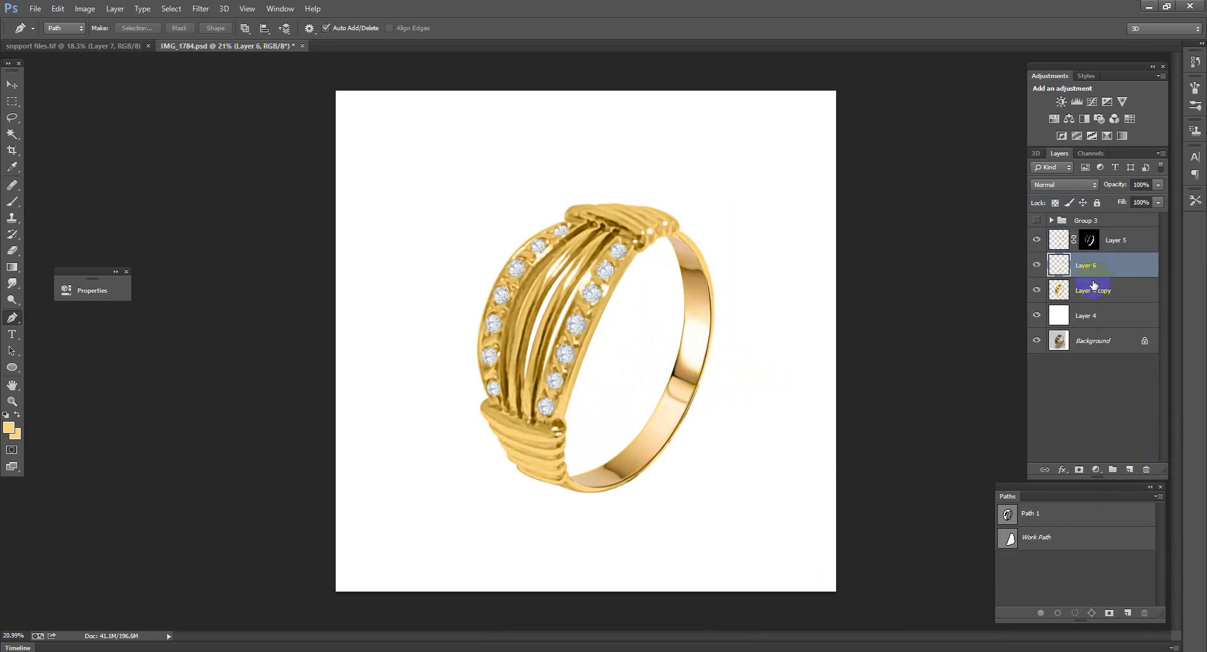
key("Delete")
key("ctrl+z")
key("ctrl+bracketright")
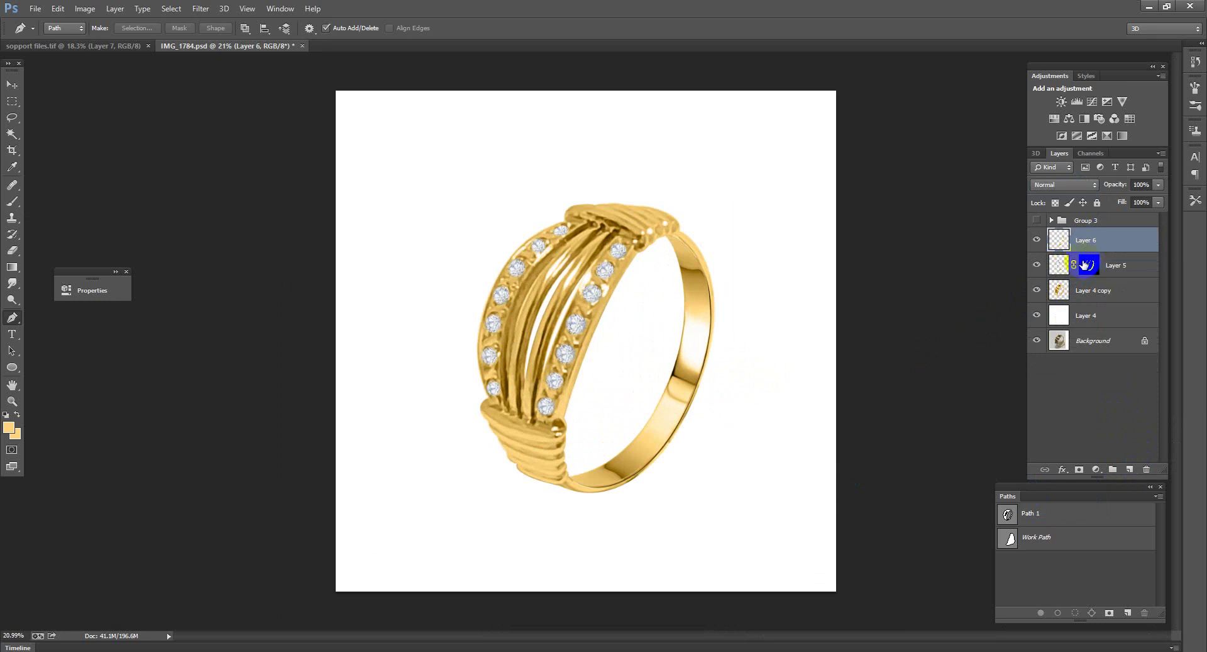
Step: Merge Layer 6, Layer 5 and Layer 4 copy into a single Layer 6
left_click(1092, 293, "shift")
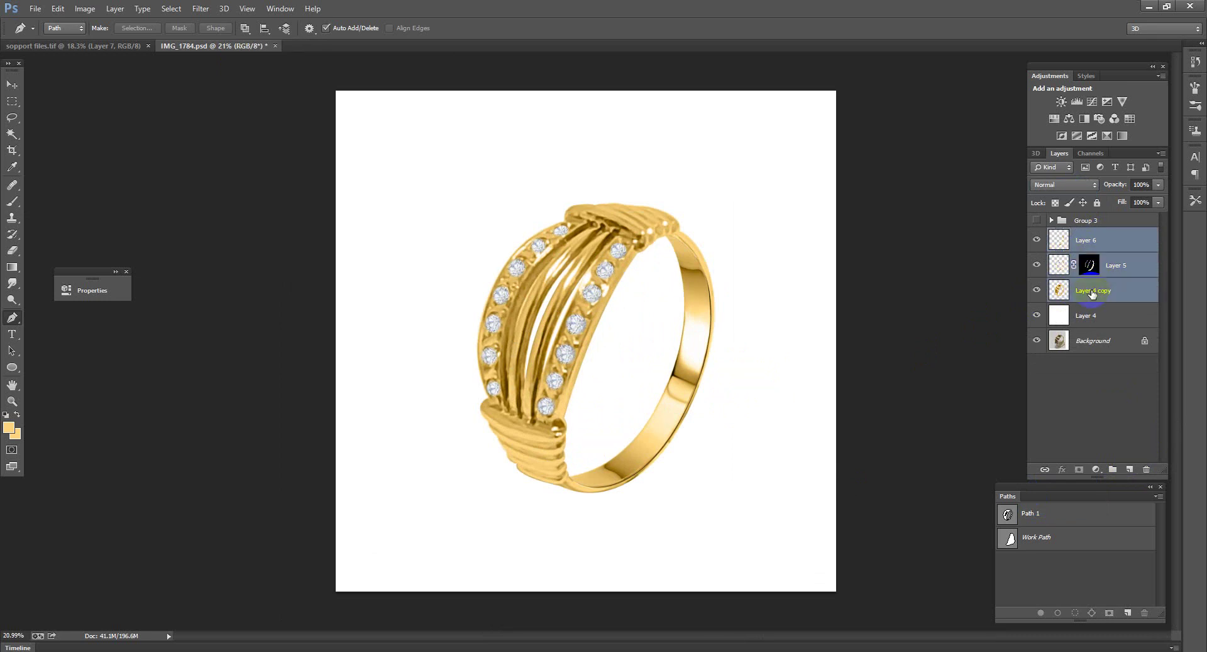
key("ctrl+e")
mouse_move(748, 394)
left_mouse_down()
mouse_move(682, 398)
mouse_move(729, 415)
mouse_move(711, 347)
left_mouse_up()
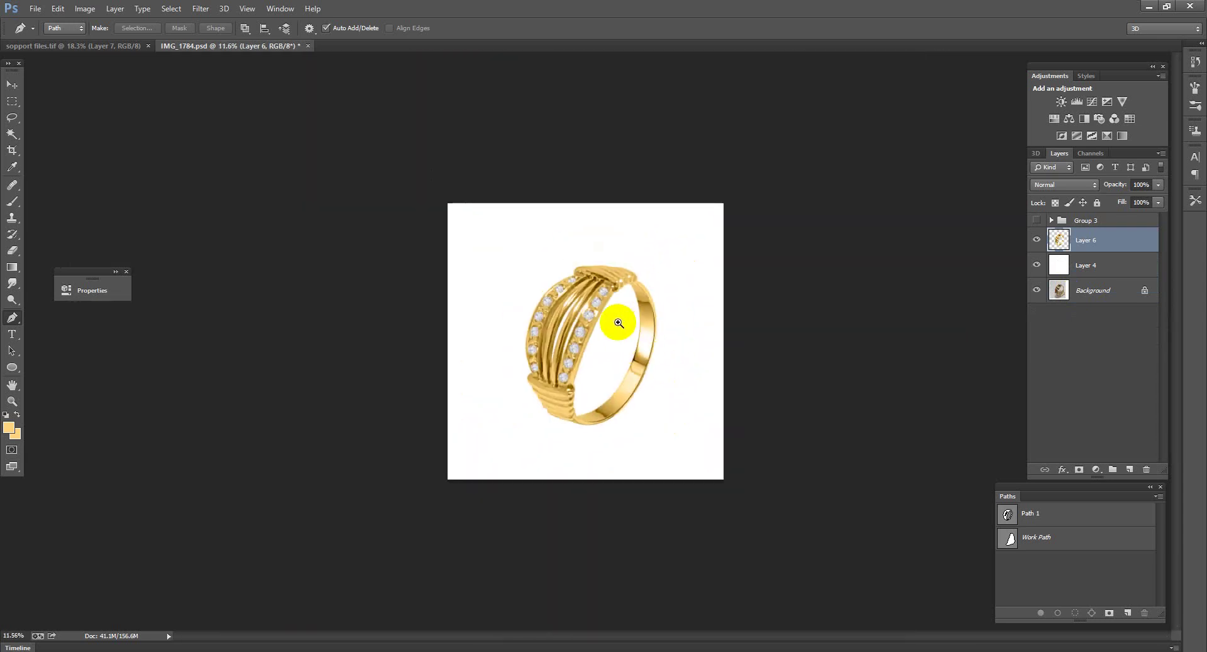
left_click(1037, 291, "alt")
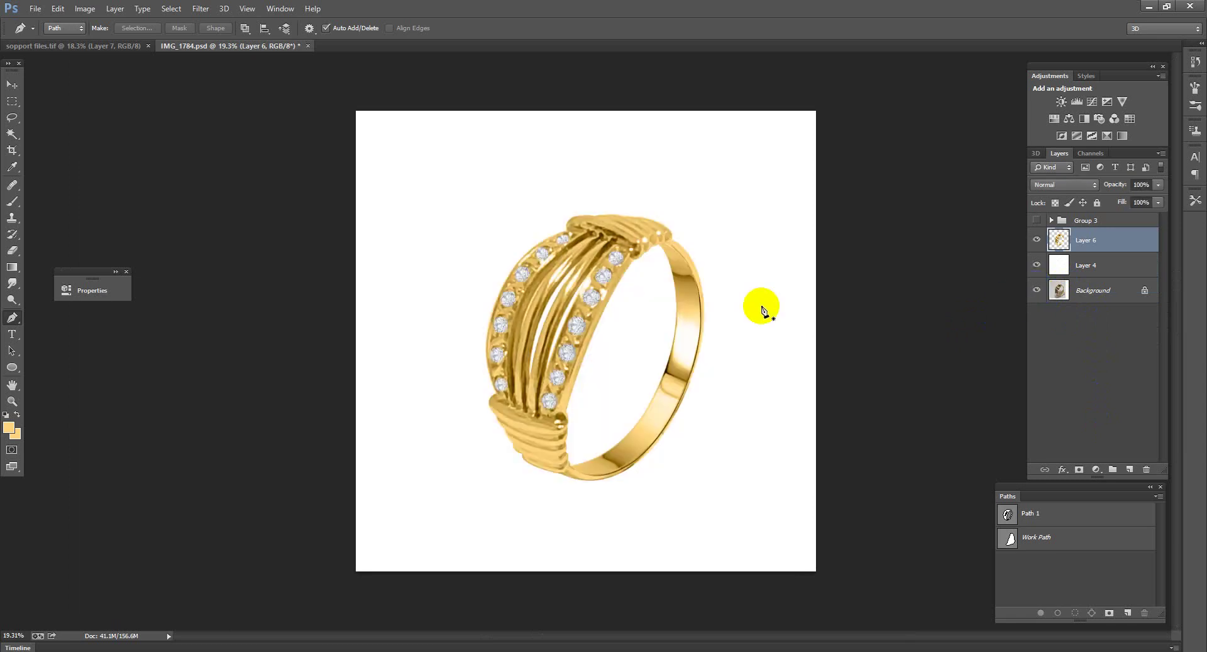
left_click_drag(764, 310, 579, 314)
Step: Check the sopport files collage, then show Group 3's shadow in IMG_1784.psd
left_click(126, 46)
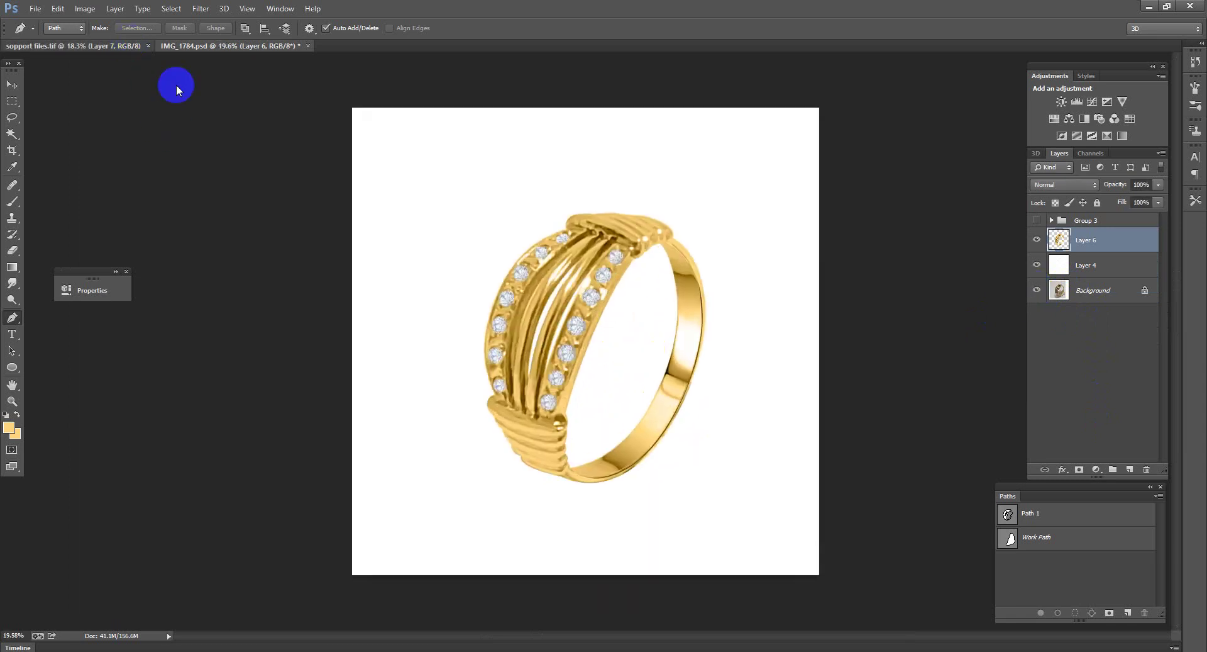
left_click_drag(592, 269, 197, 89)
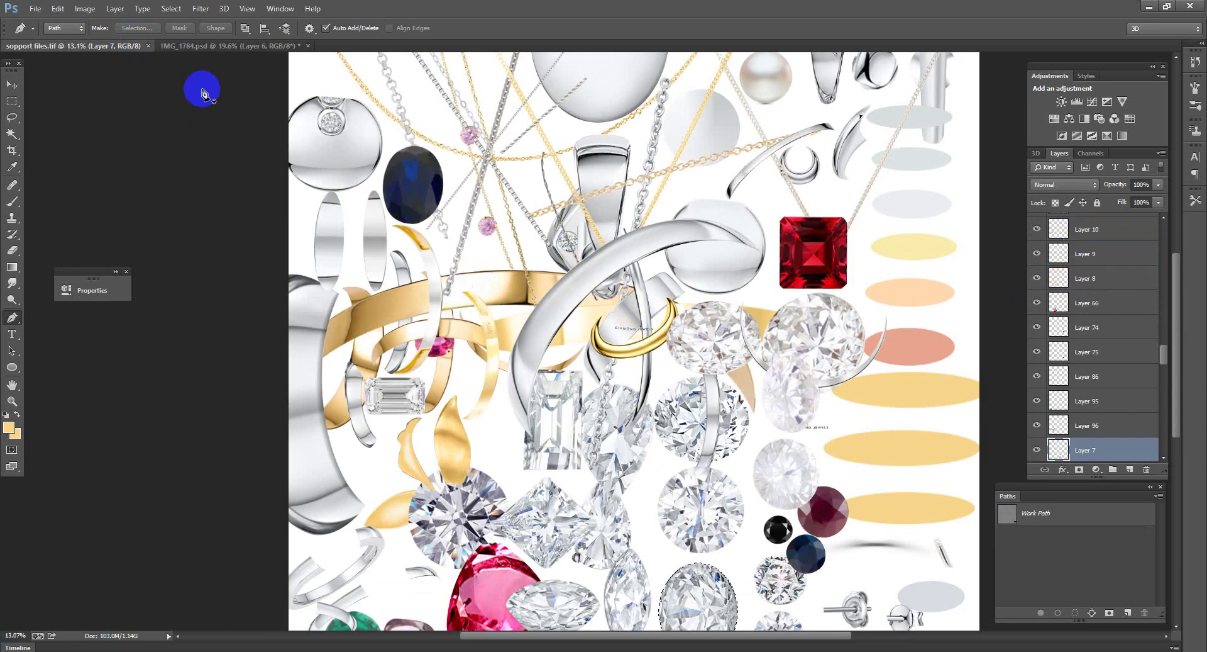
left_click(223, 46)
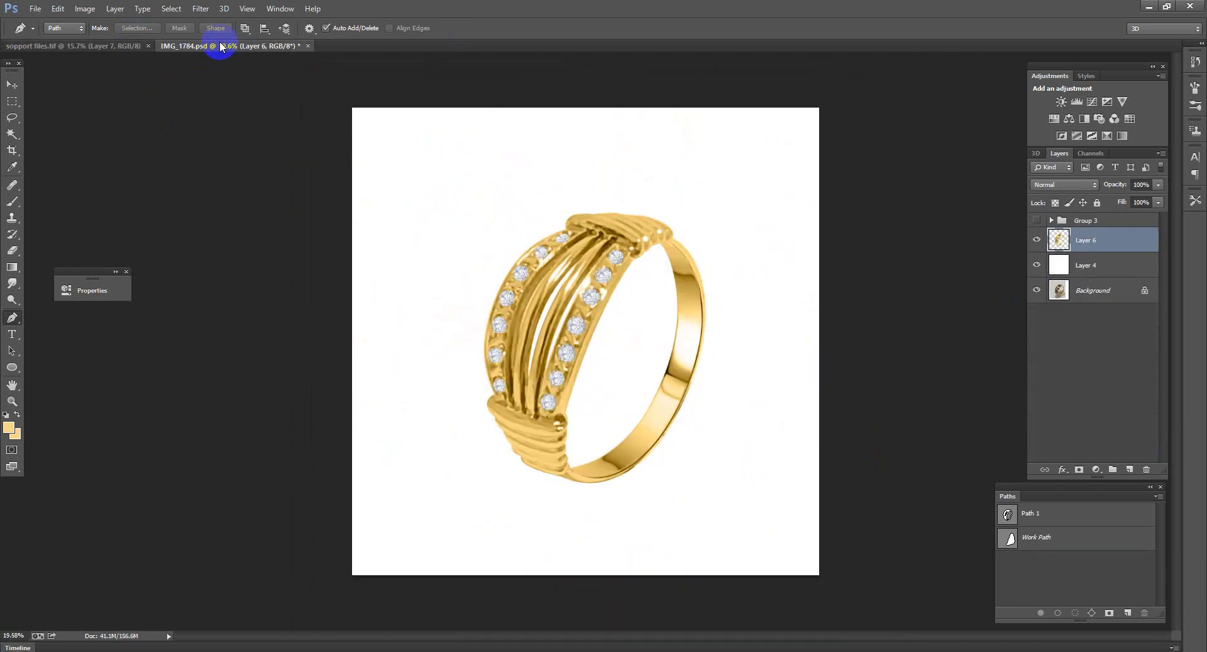
left_click(1038, 221)
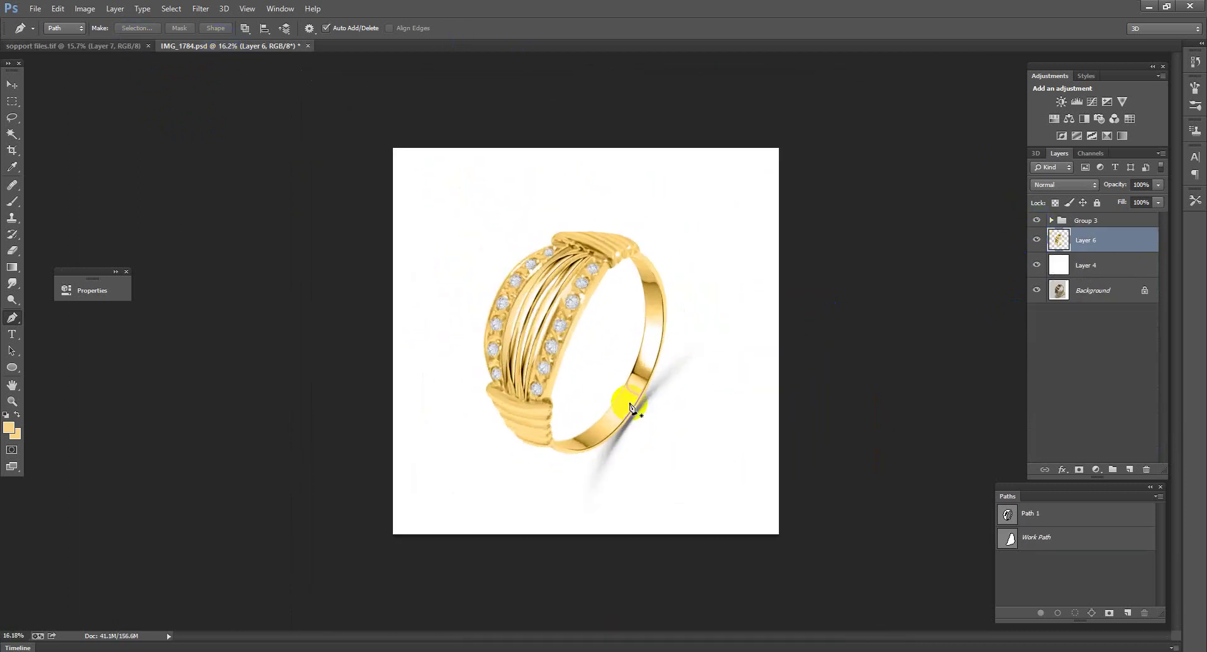
Step: Toggle a Background-only view to compare the original photo with the retouched ring
scroll(645, 317, "down", 2)
scroll(645, 317, "up", 1)
scroll(650, 380, "up", 3)
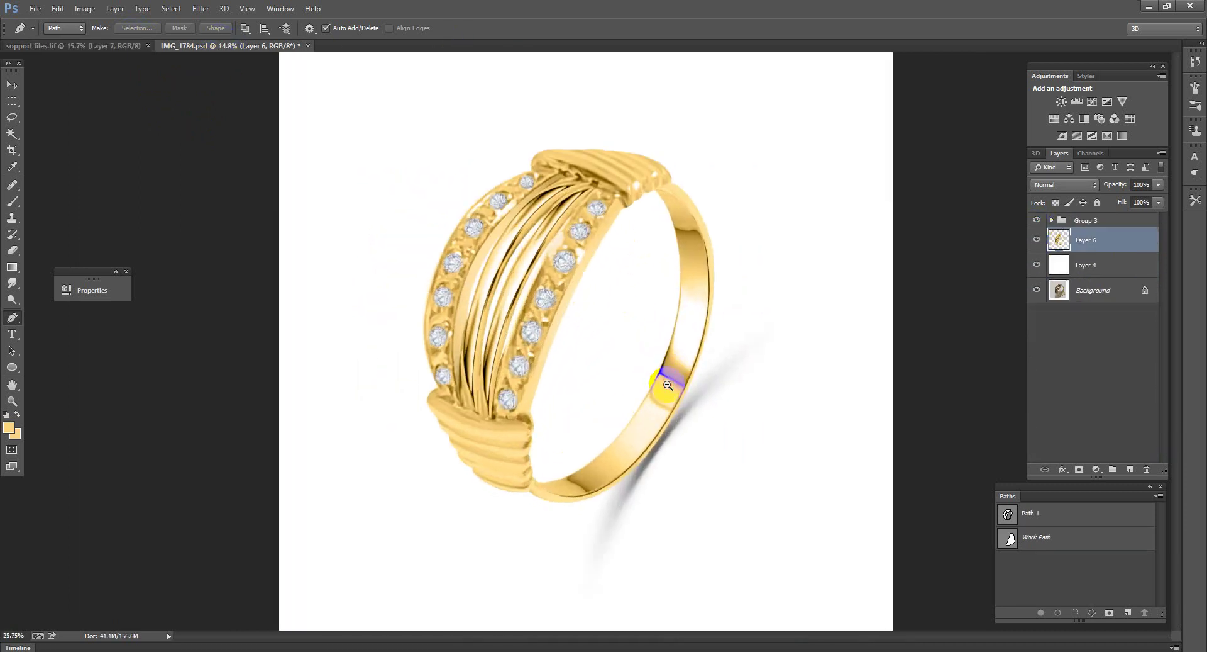
left_click(1038, 291, "alt")
left_click(1039, 291, "alt")
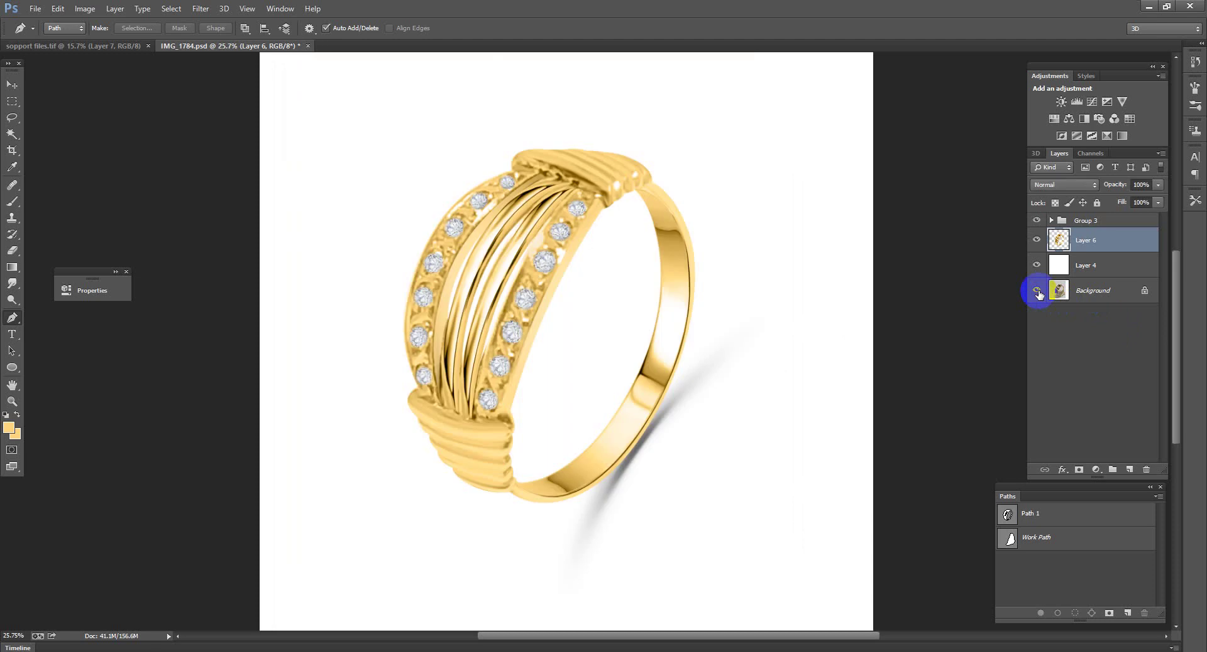
left_click(1038, 291, "alt")
left_click(1039, 291, "alt")
left_click(1039, 291, "alt")
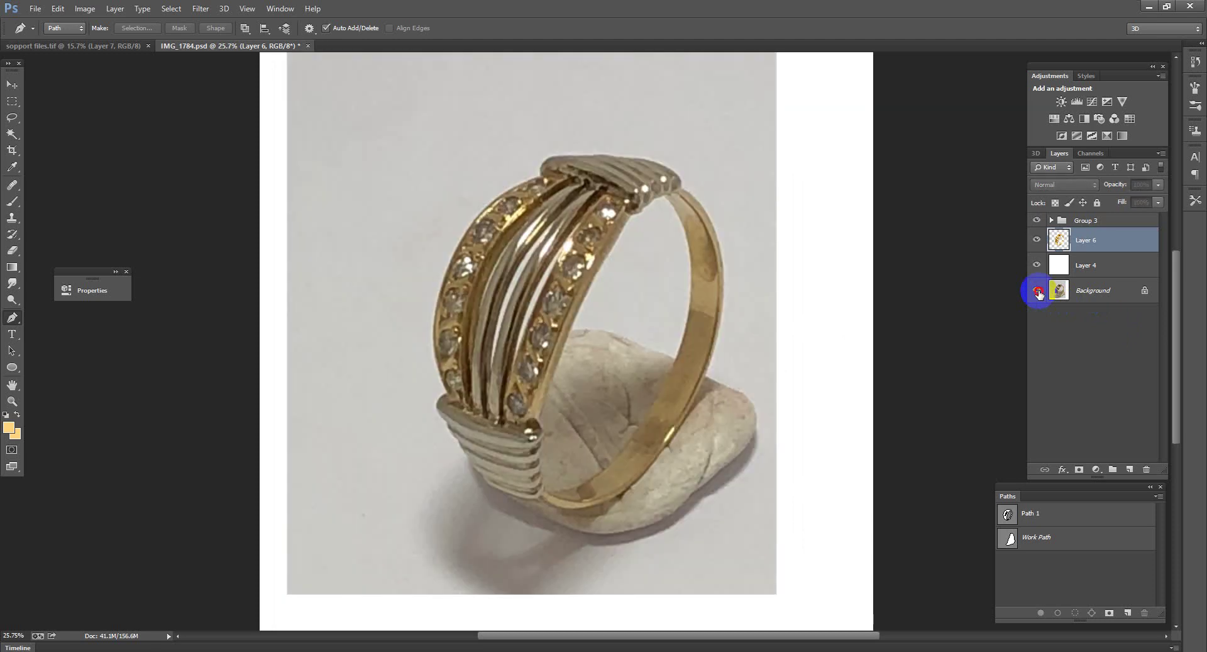
left_click(1038, 292, "alt")
Step: Select Group 3 together with Layer 6 and Layer 4
scroll(668, 352, "down", 5)
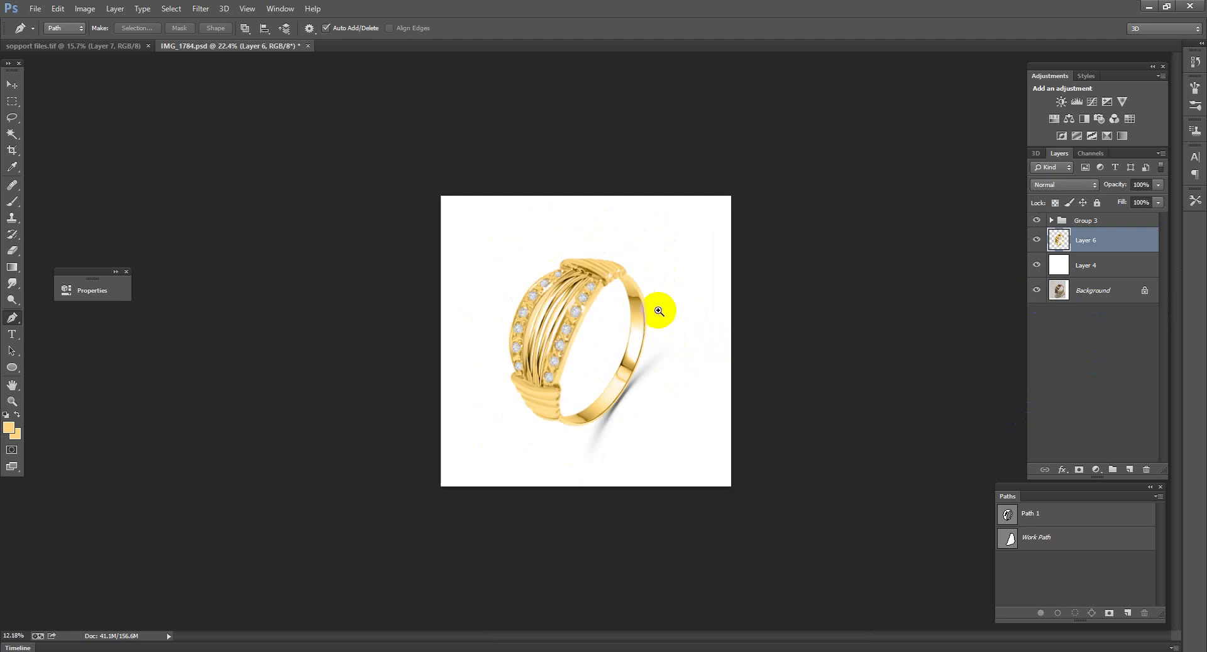
scroll(659, 311, "up", 3)
scroll(731, 378, "down", 1)
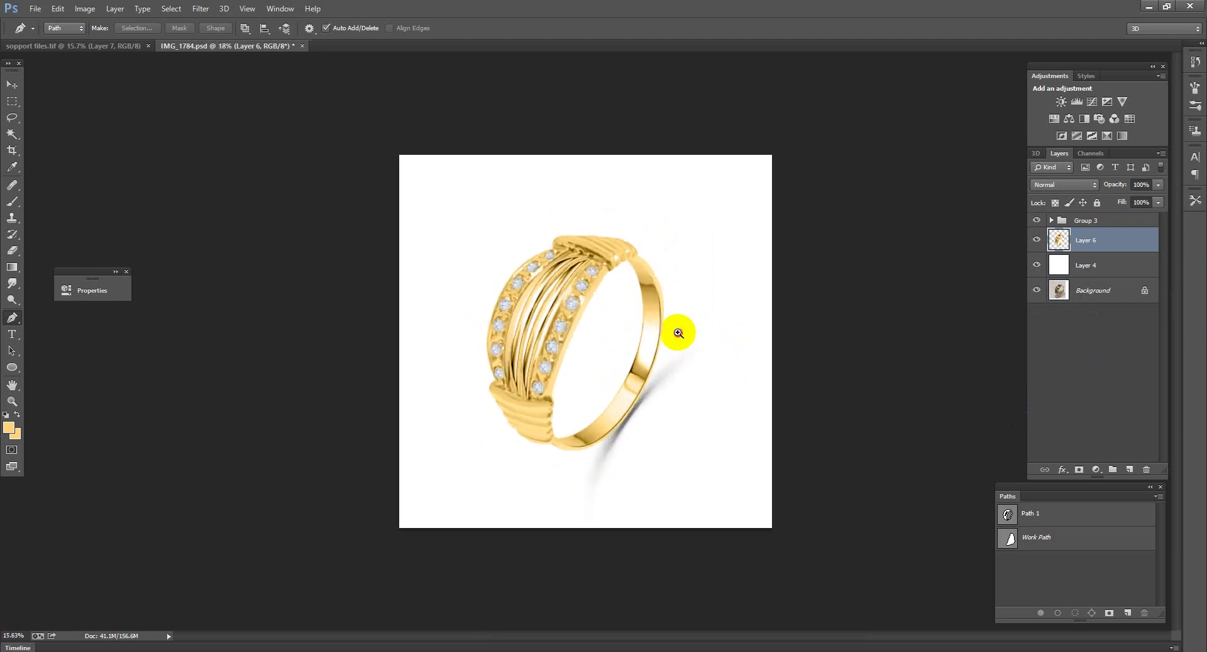
left_click(1098, 225)
left_click(1097, 267, "shift")
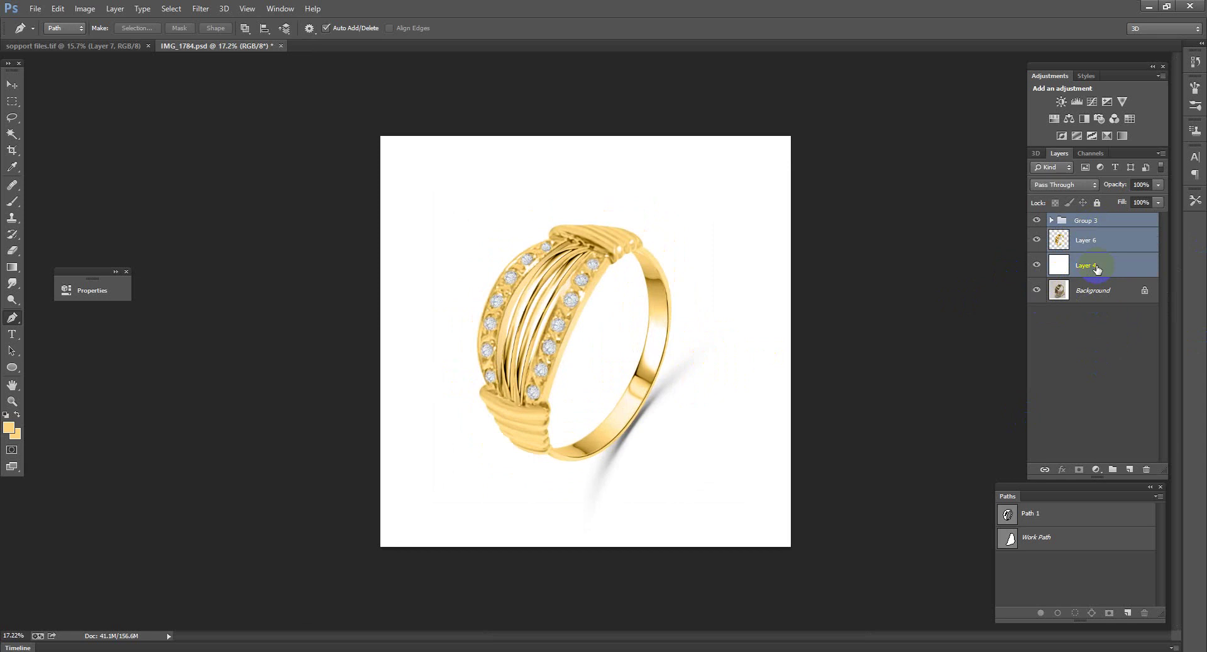
Step: Group the selected layers into Group 4 and extend the canvas to the right with Crop
key("ctrl+g")
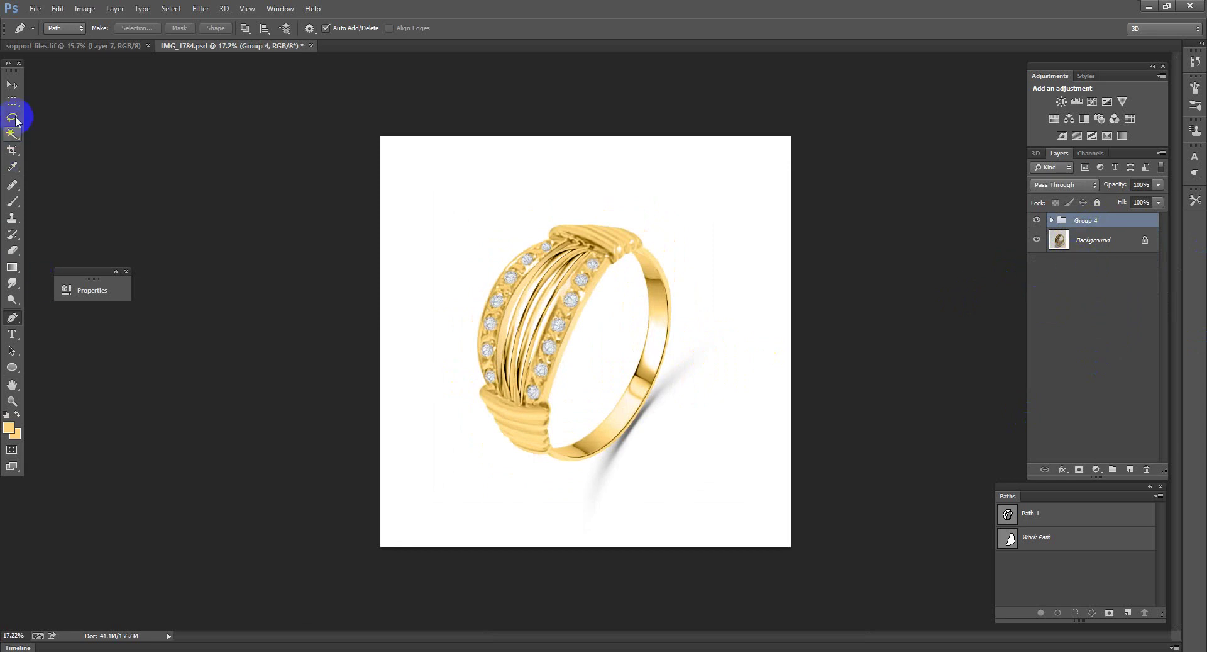
left_click(15, 103)
left_click(17, 149)
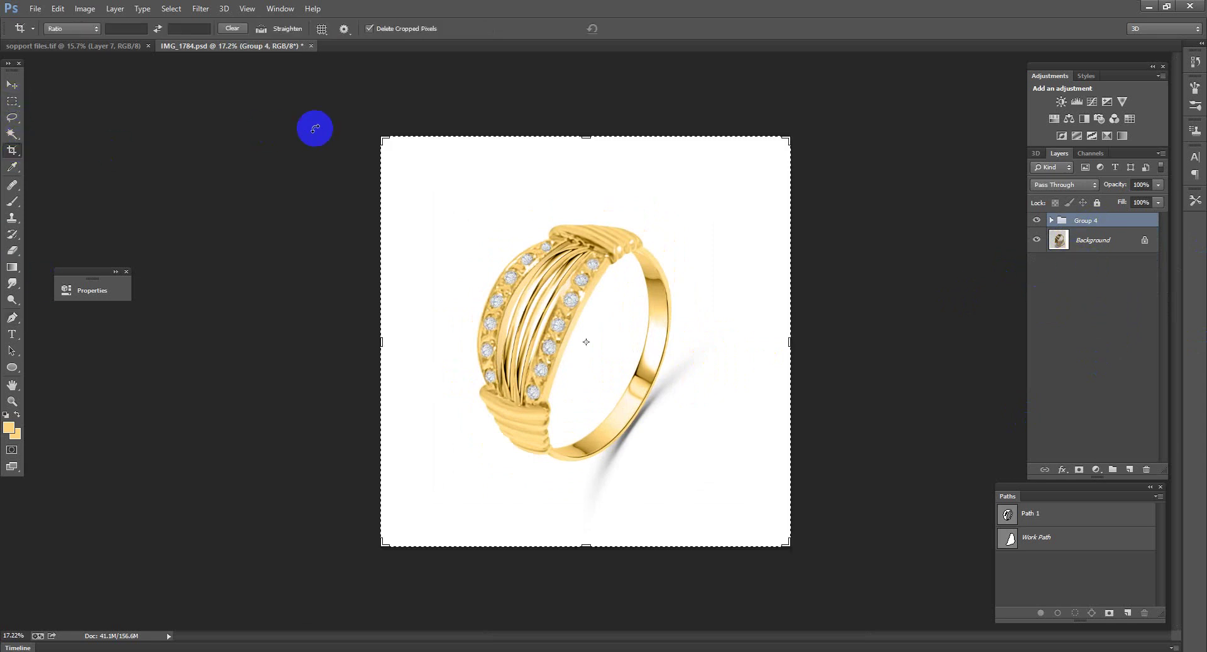
mouse_move(791, 342)
left_mouse_down()
mouse_move(936, 340)
mouse_move(993, 322)
left_mouse_up()
double_click(692, 399)
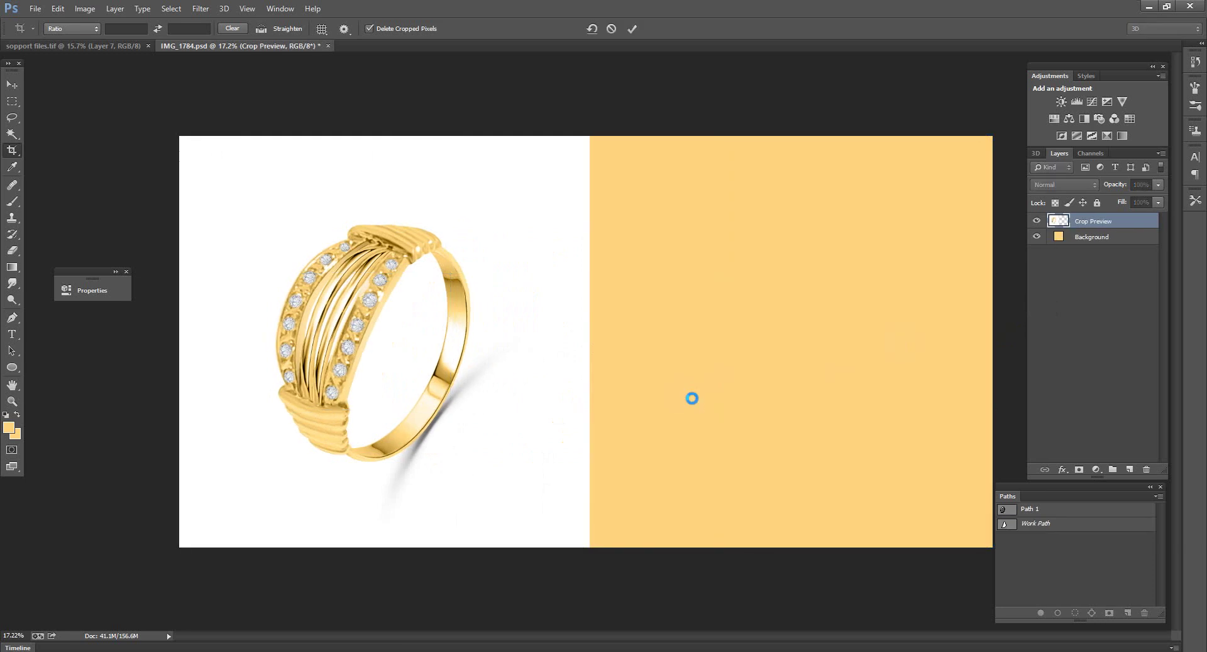
Step: Move Group 4's retouched ring into the new right half beside the original
key("ctrl+t")
mouse_move(545, 409)
left_mouse_down()
mouse_move(941, 417)
mouse_move(919, 418)
mouse_move(920, 431)
left_mouse_up()
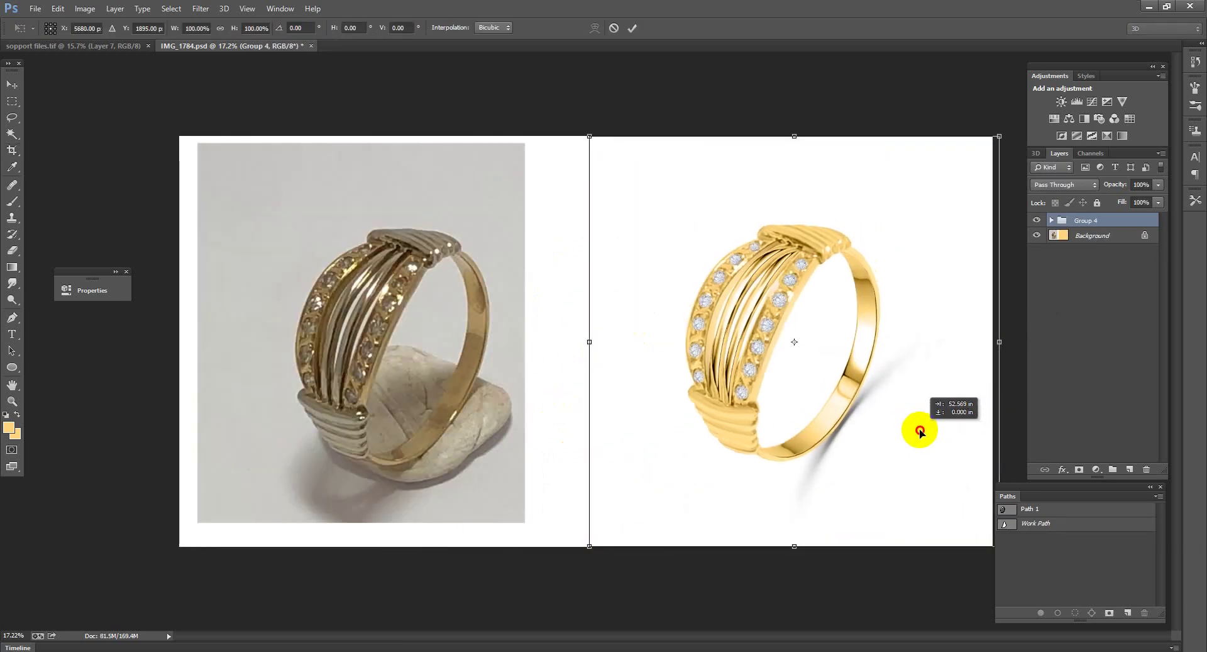
key("c")
key("Return")
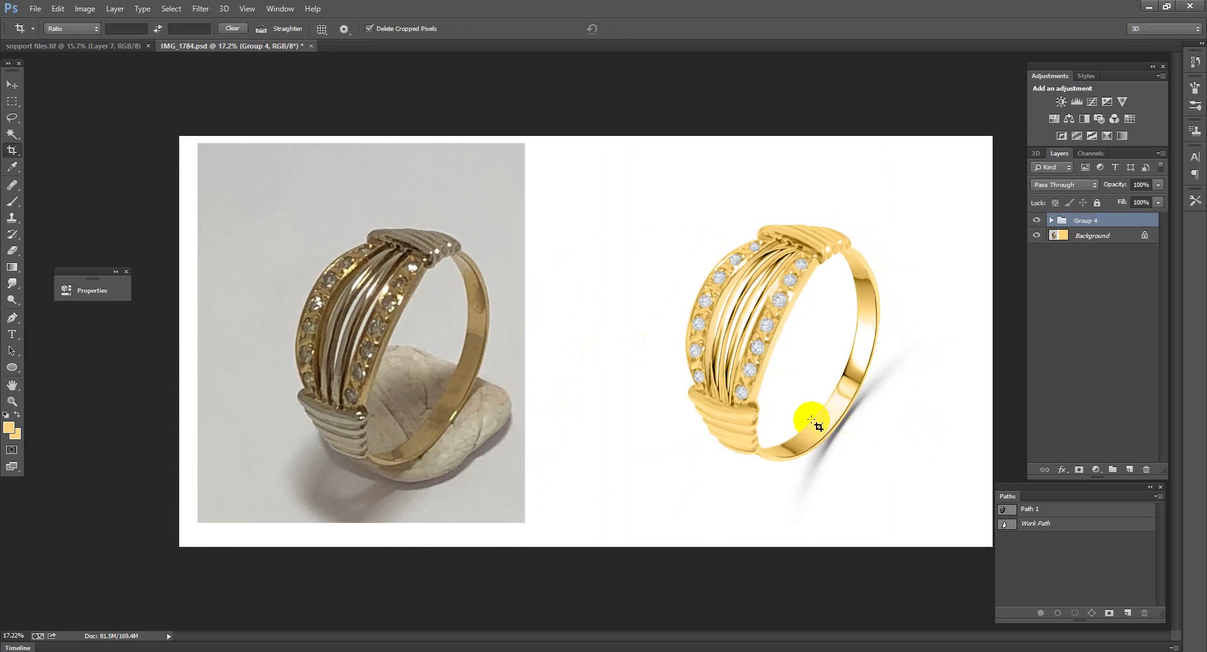
scroll(735, 407, "down", 2)
scroll(734, 408, "down", 2)
scroll(734, 403, "up", 3)
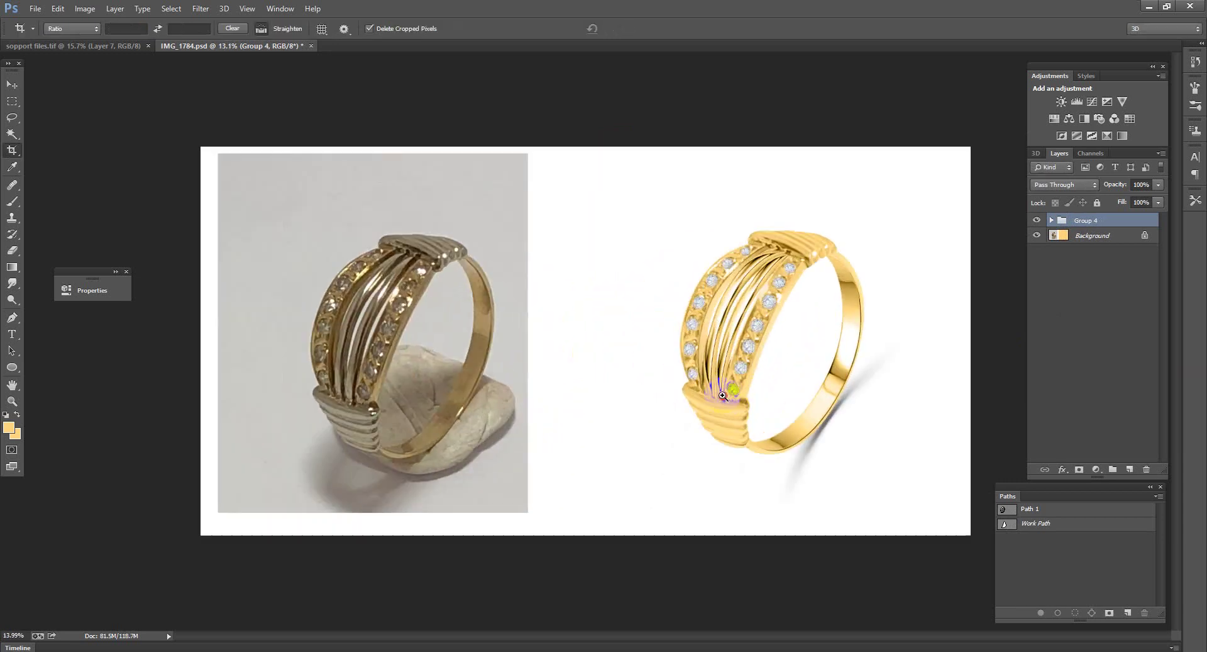
scroll(733, 399, "up", 2)
scroll(733, 399, "down", 2)
scroll(734, 393, "up", 1)
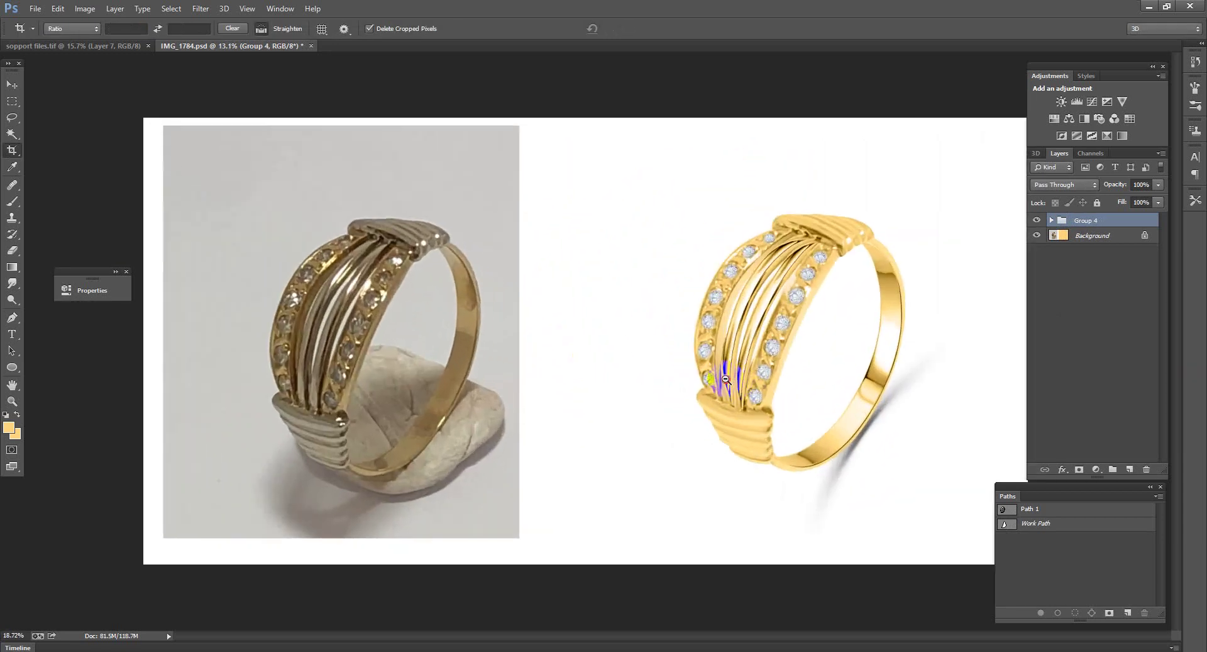